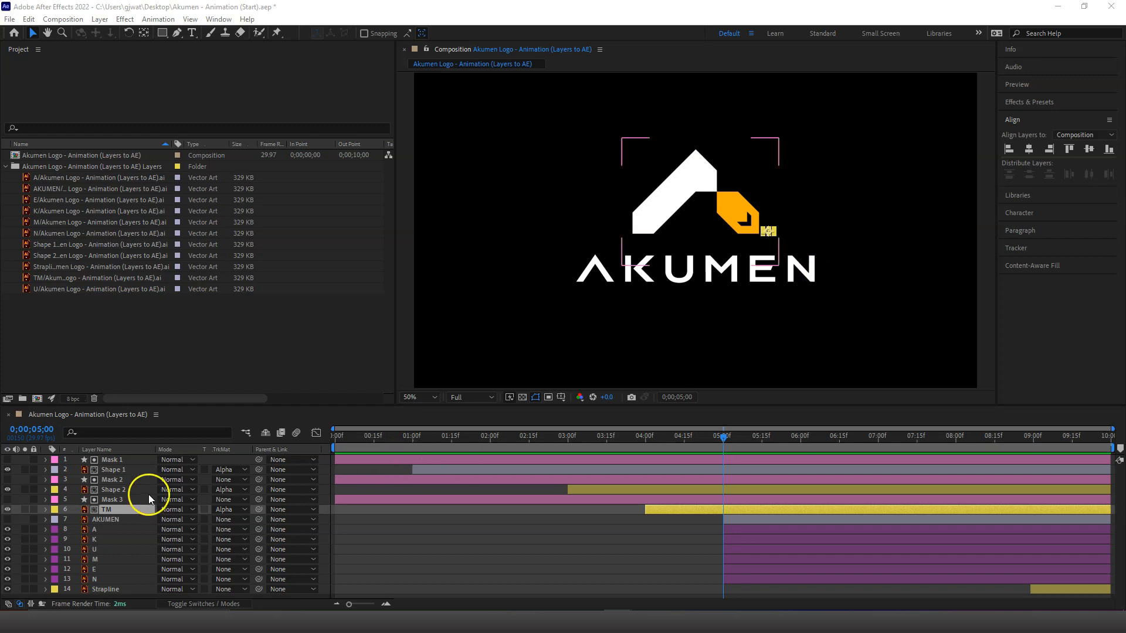
Step: Inspect the combined AKUMEN layer by turning its visibility on and off again
{"action": "left_click", "coordinate": [125, 519]}
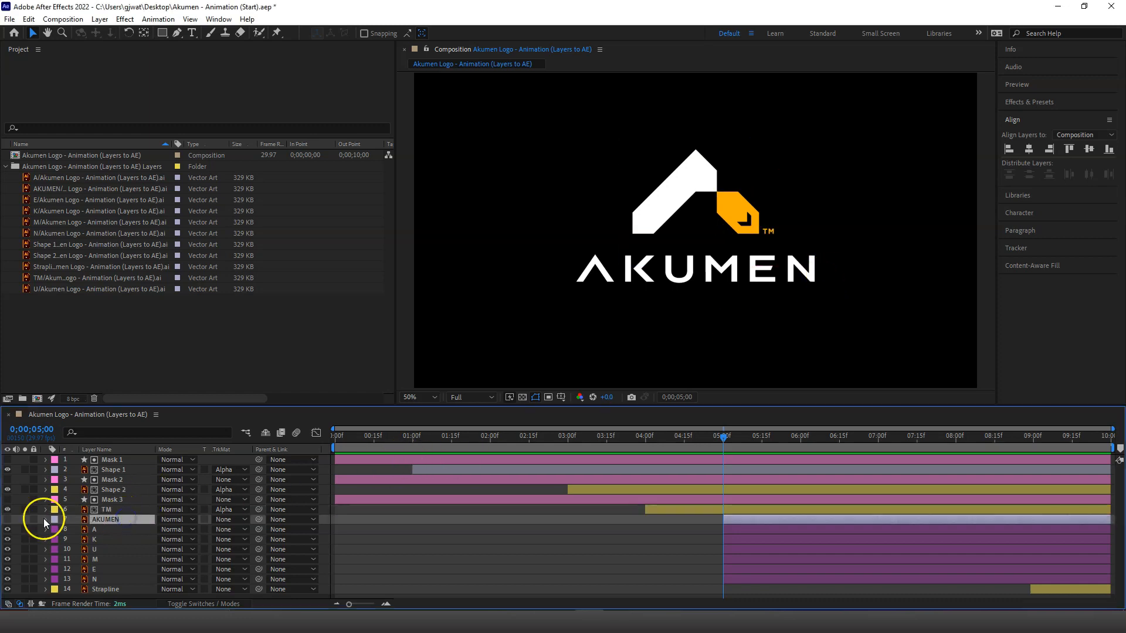
{"action": "left_click", "coordinate": [7, 519]}
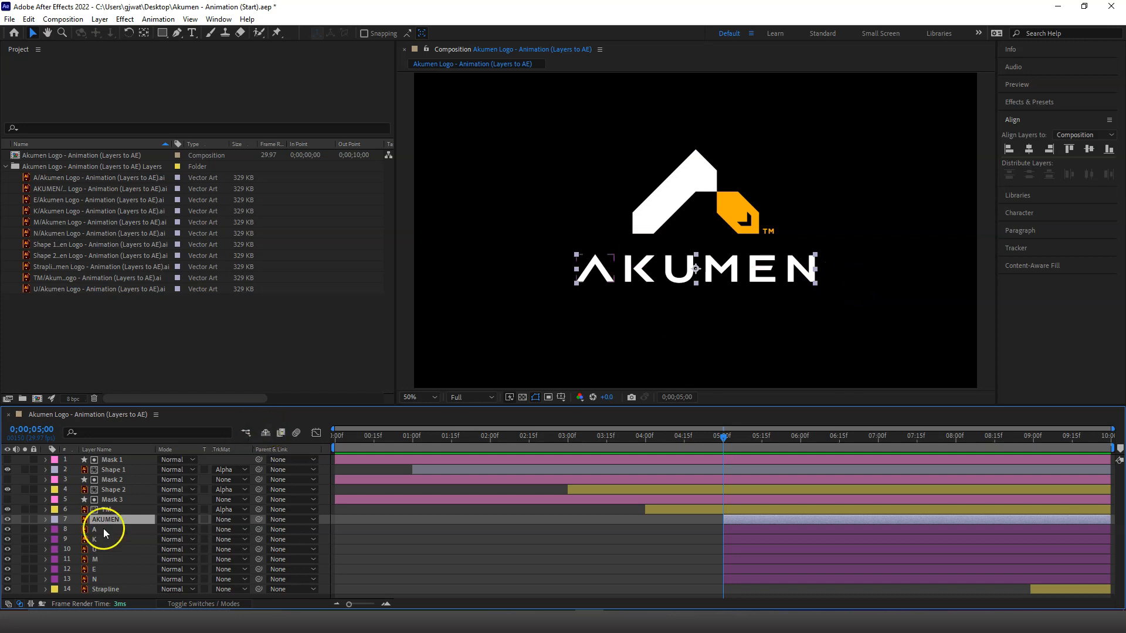
{"action": "left_click", "coordinate": [7, 520]}
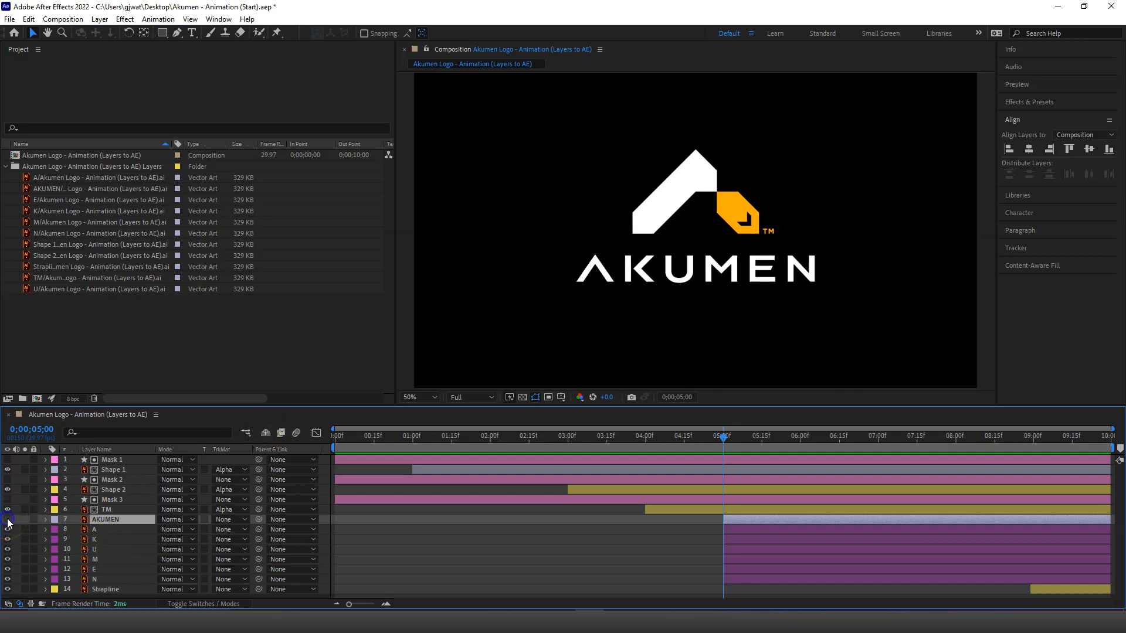
Step: Trim the out points of the letter layers A, K, U, M, E and N to 0;00;05;08
{"action": "left_click", "coordinate": [111, 529]}
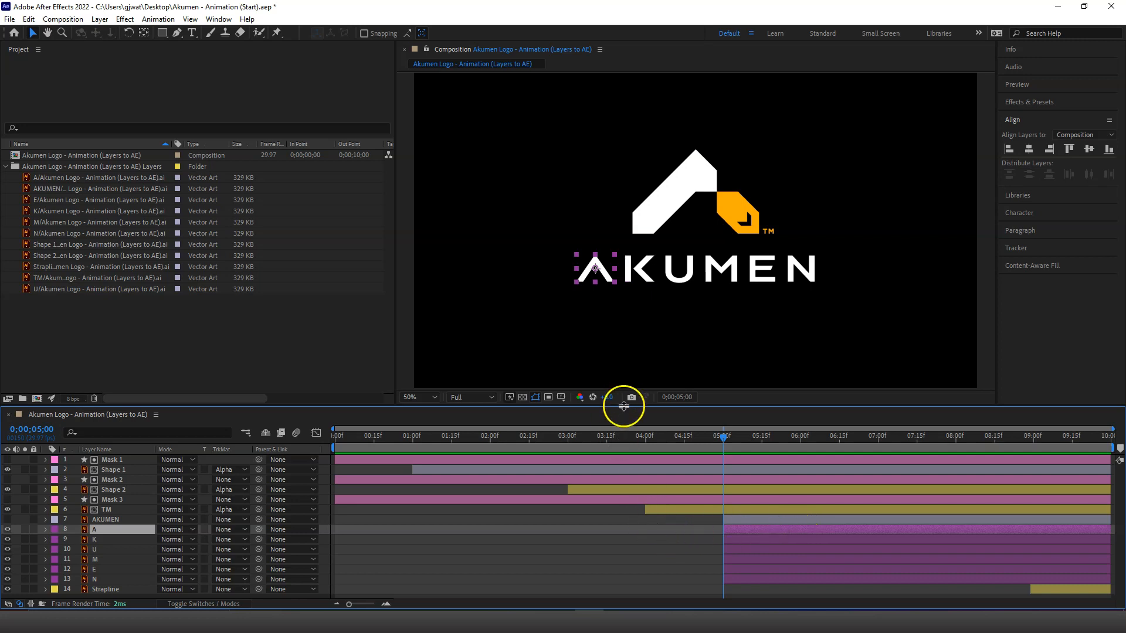
{"action": "left_click", "coordinate": [116, 539]}
{"action": "left_click", "coordinate": [117, 528]}
{"action": "left_click", "coordinate": [125, 576], "text": "shift"}
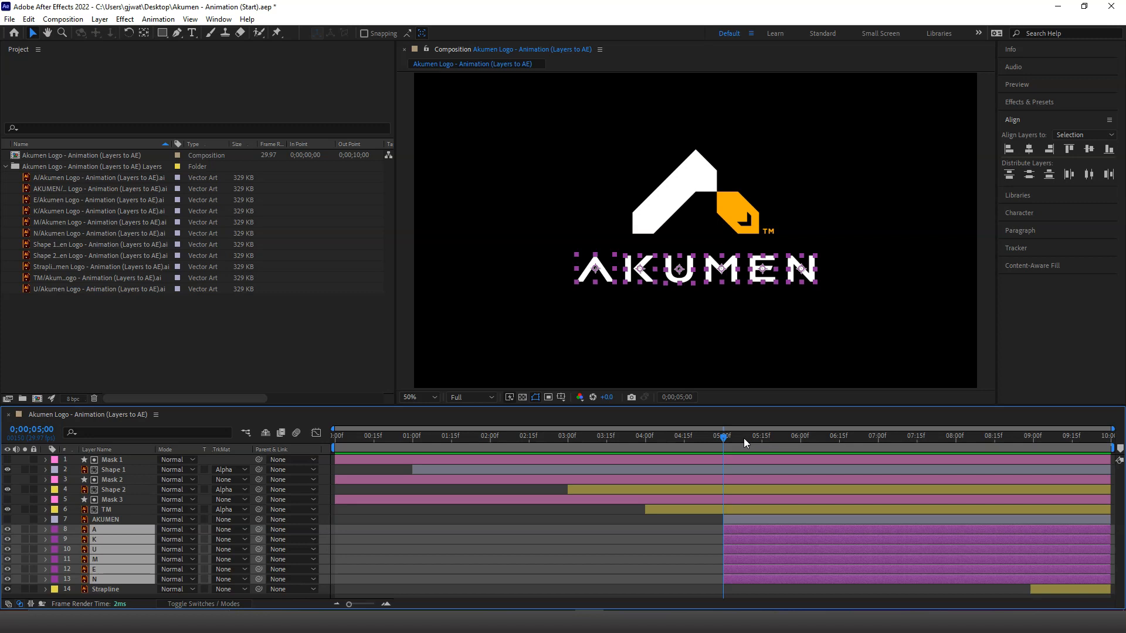
{"action": "key", "text": "Page_Down"}
{"action": "key", "text": "Page_Down"}
{"action": "key", "text": "Page_Down"}
{"action": "key", "text": "Page_Down"}
{"action": "key", "text": "Page_Down"}
{"action": "key", "text": "Page_Down"}
{"action": "key", "text": "Page_Down"}
{"action": "key", "text": "Page_Down"}
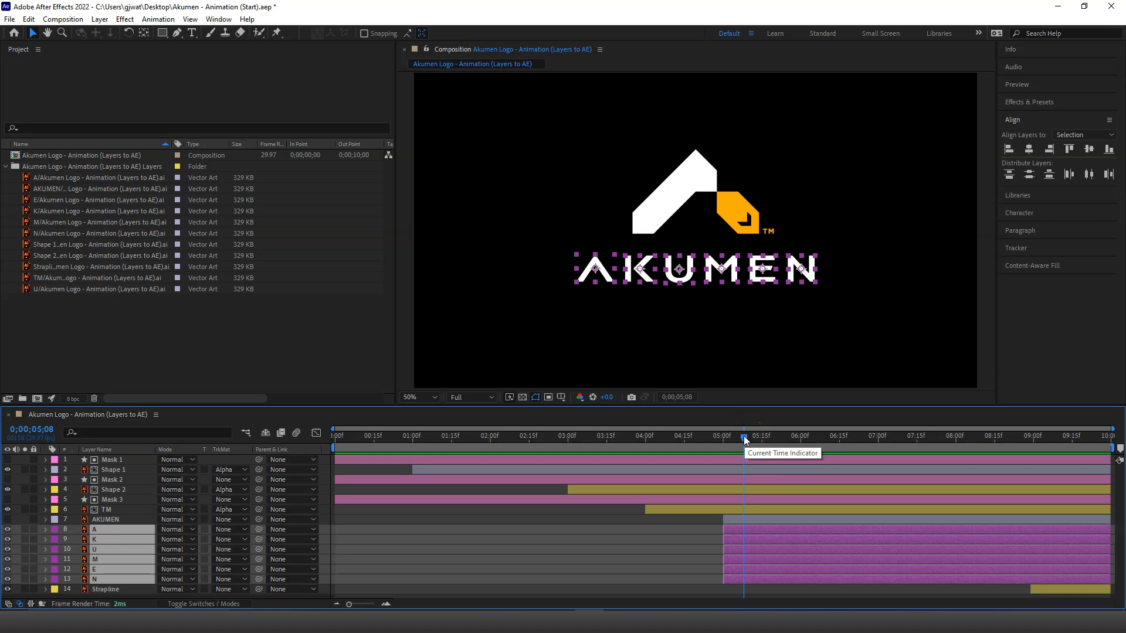
{"action": "key", "text": "alt+bracketright"}
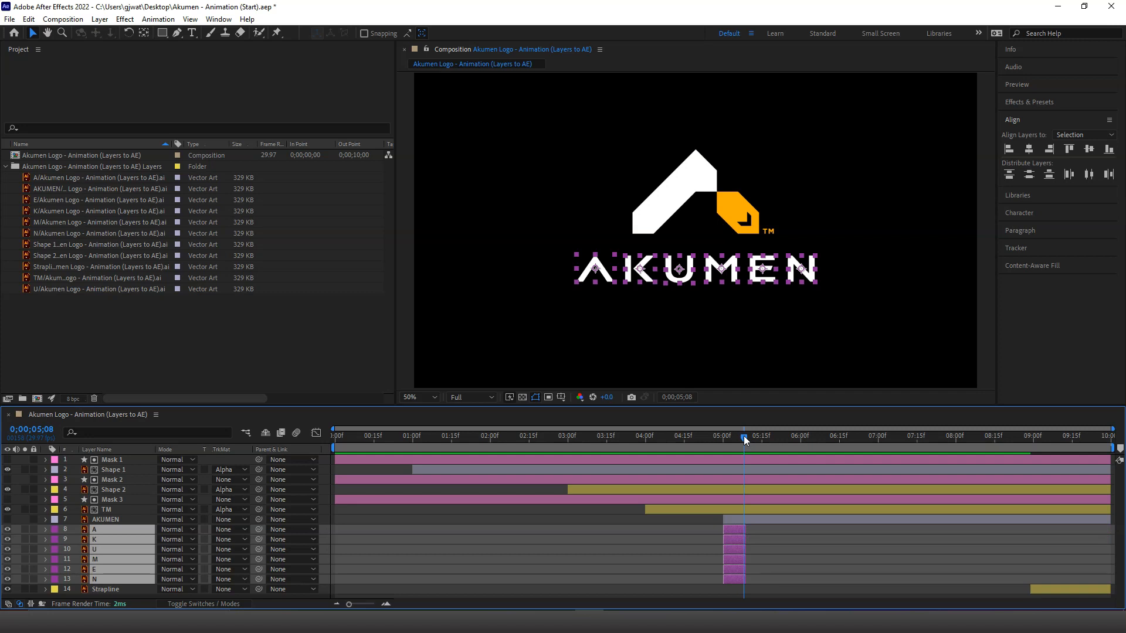
Step: Try Sequence Layers without overlap on the six letter layers from 0;00;05;00, and undo it
{"action": "mouse_move", "coordinate": [741, 436]}
{"action": "left_mouse_down"}
{"action": "mouse_move", "coordinate": [716, 439]}
{"action": "mouse_move", "coordinate": [756, 439]}
{"action": "left_mouse_up"}
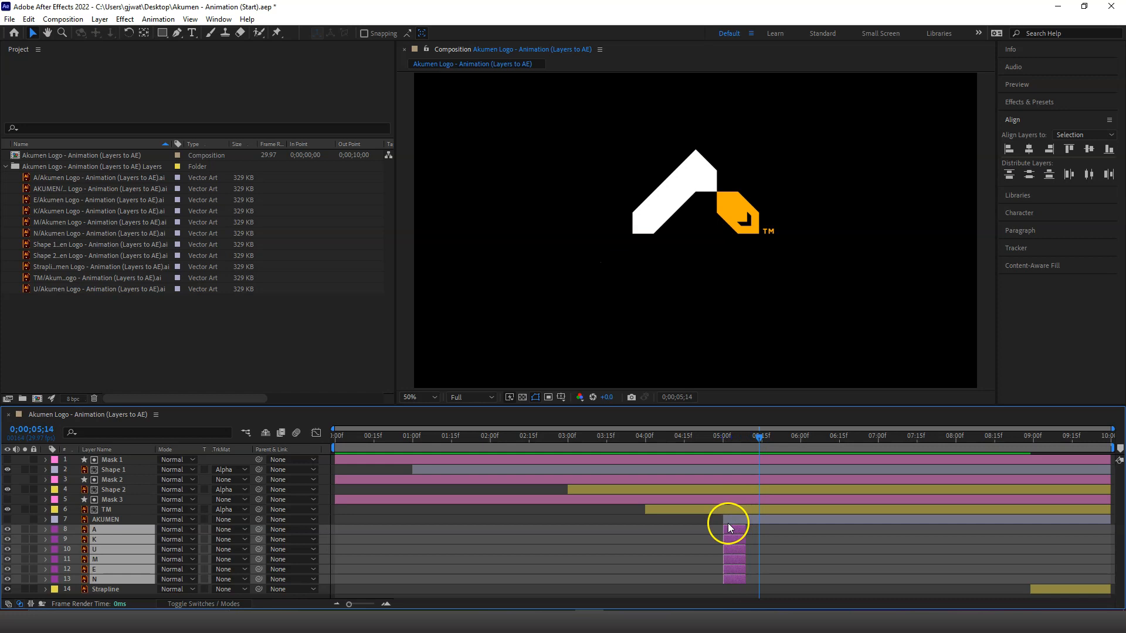
{"action": "left_click_drag", "start_coordinate": [730, 441], "coordinate": [722, 440]}
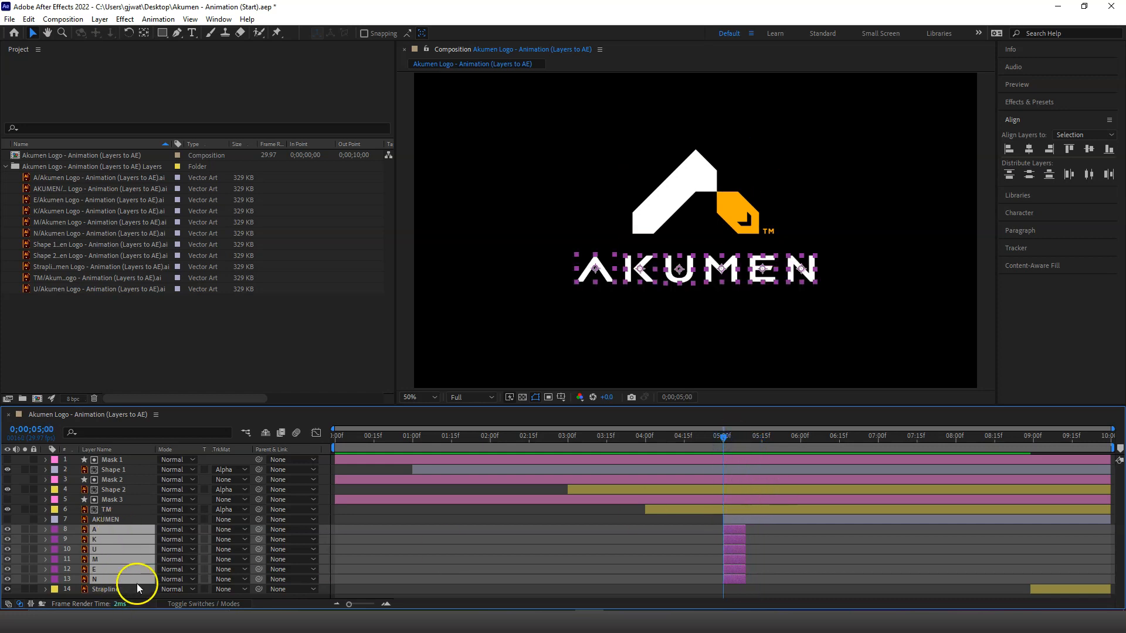
{"action": "left_click", "coordinate": [159, 20]}
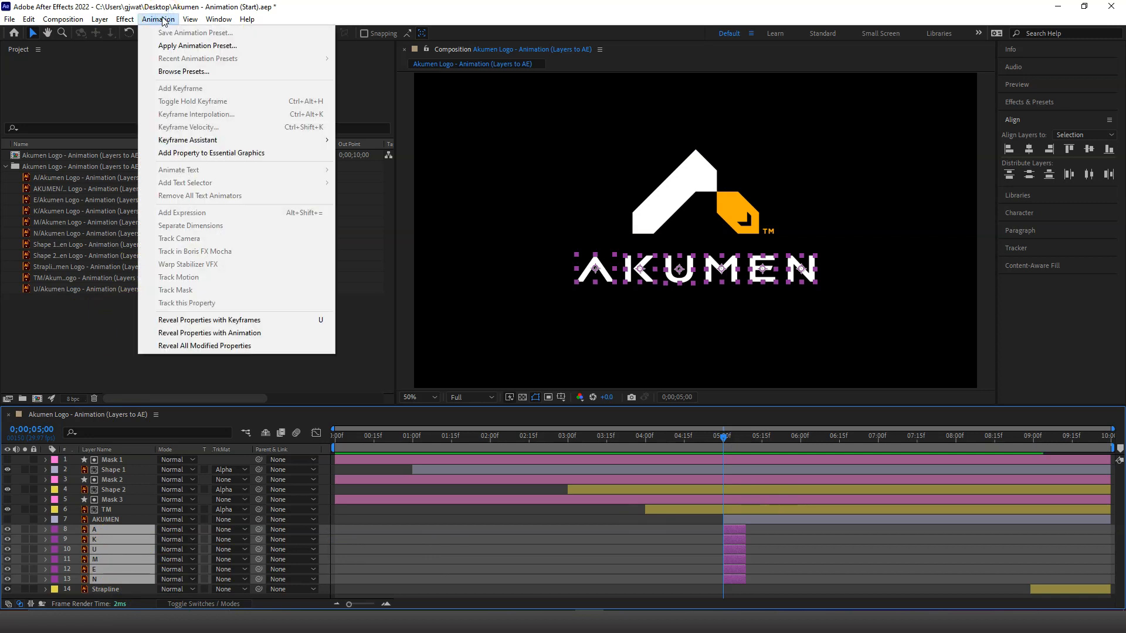
{"action": "mouse_move", "coordinate": [282, 141]}
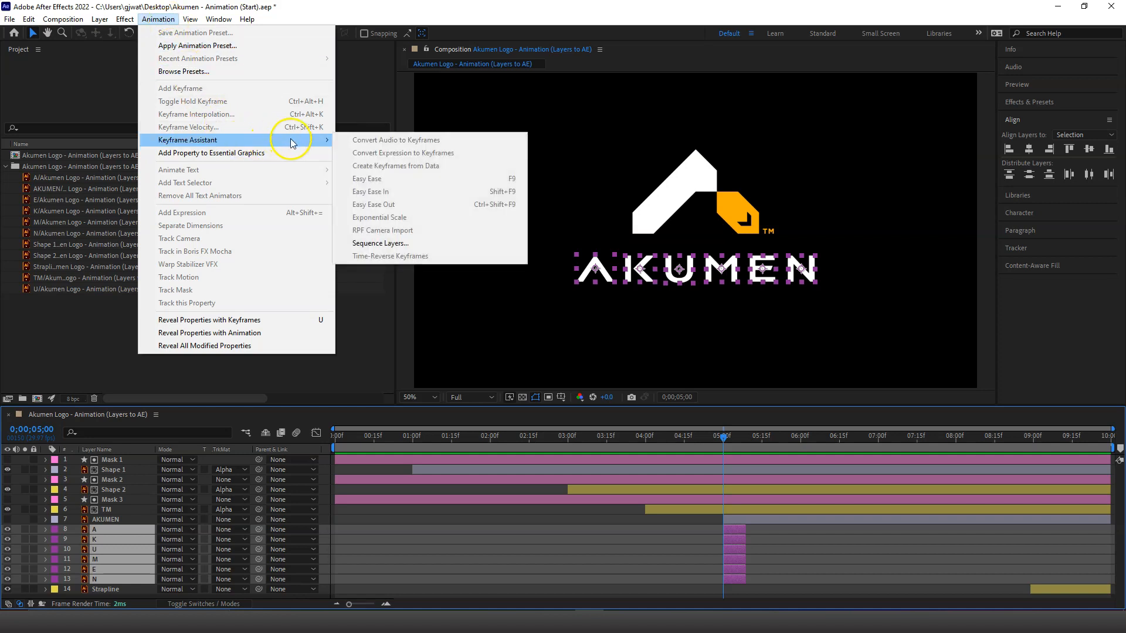
{"action": "left_click", "coordinate": [419, 245]}
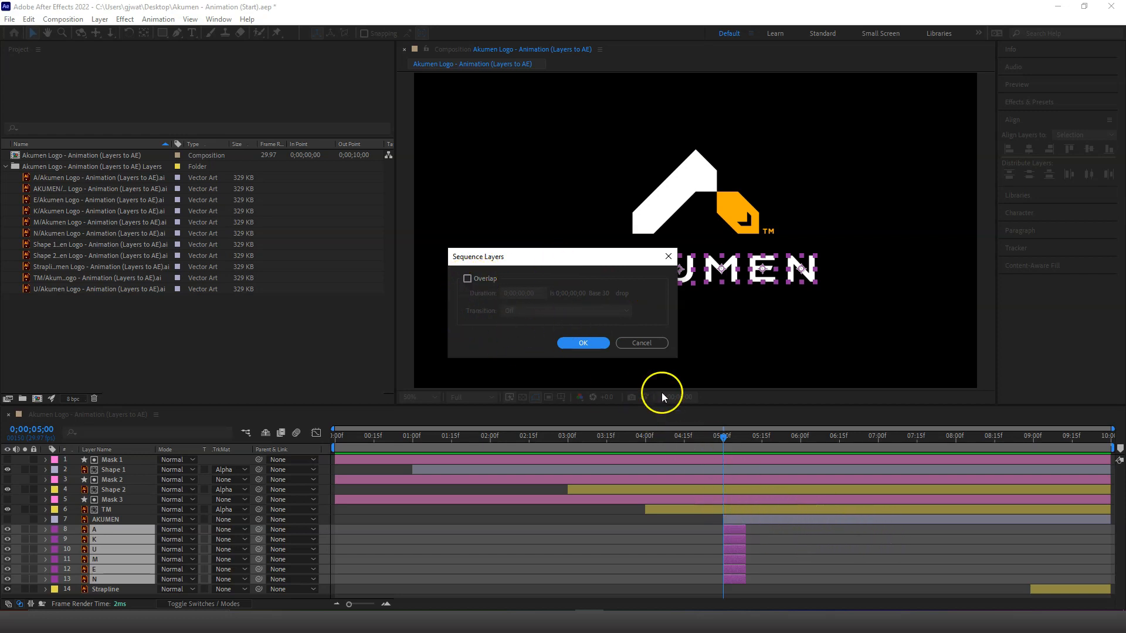
{"action": "left_click", "coordinate": [592, 342]}
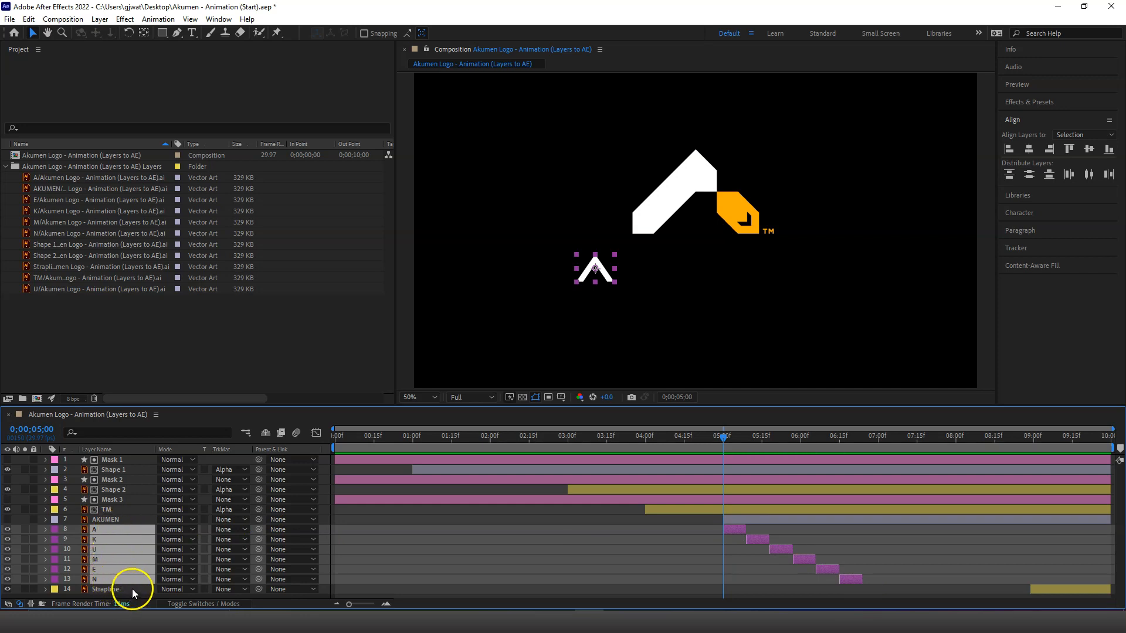
{"action": "key", "text": "ctrl+z"}
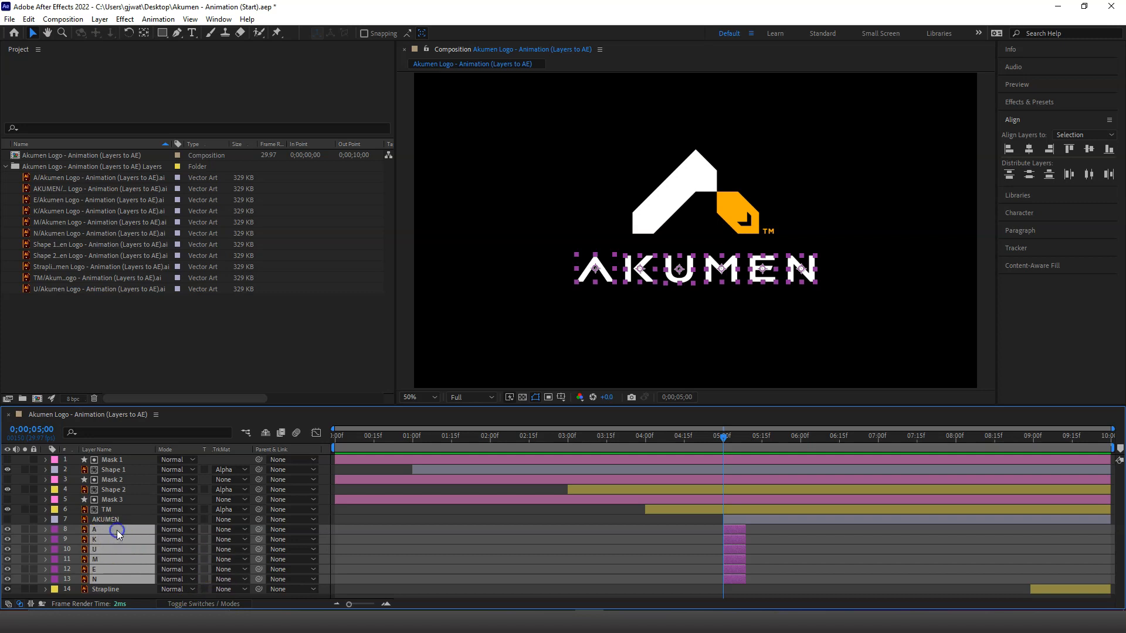
Step: Try Sequence Layers without overlap on the letter layers selected in the order K, A, E, U, N, M
{"action": "left_click", "coordinate": [362, 519]}
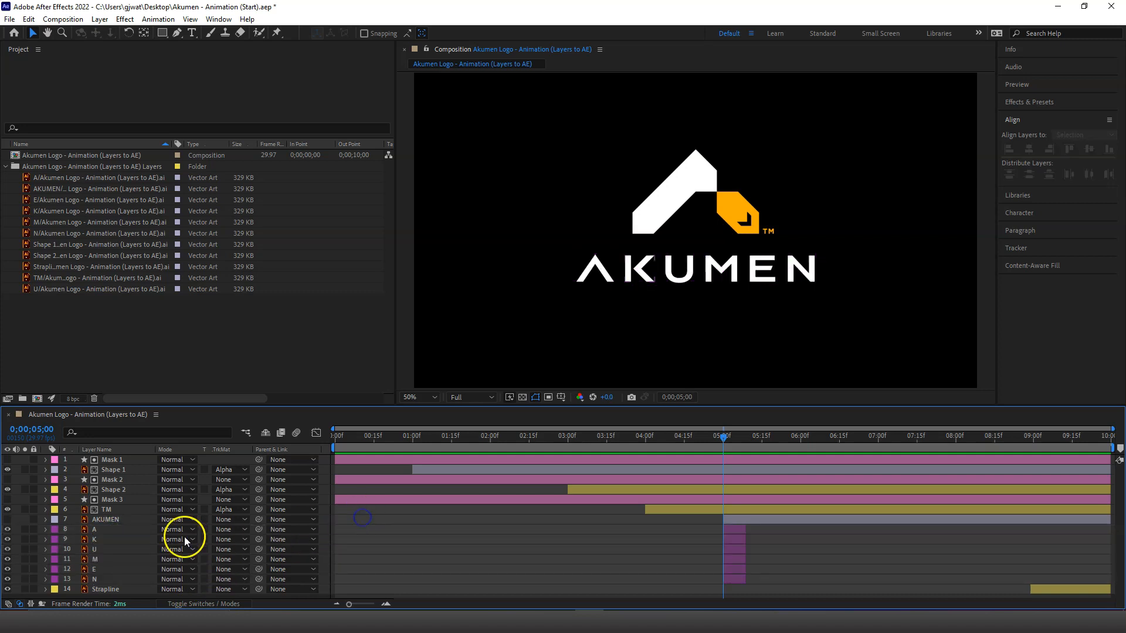
{"action": "left_click", "coordinate": [107, 539]}
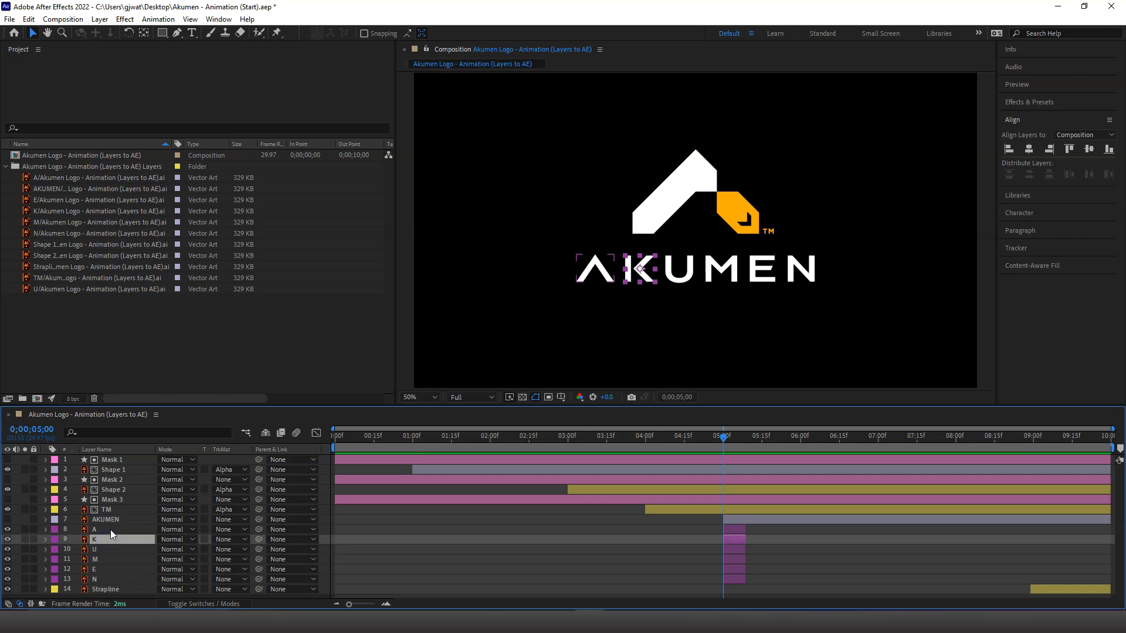
{"action": "left_click", "coordinate": [111, 529], "text": "ctrl"}
{"action": "left_click", "coordinate": [111, 569], "text": "ctrl"}
{"action": "left_click", "coordinate": [120, 549], "text": "ctrl"}
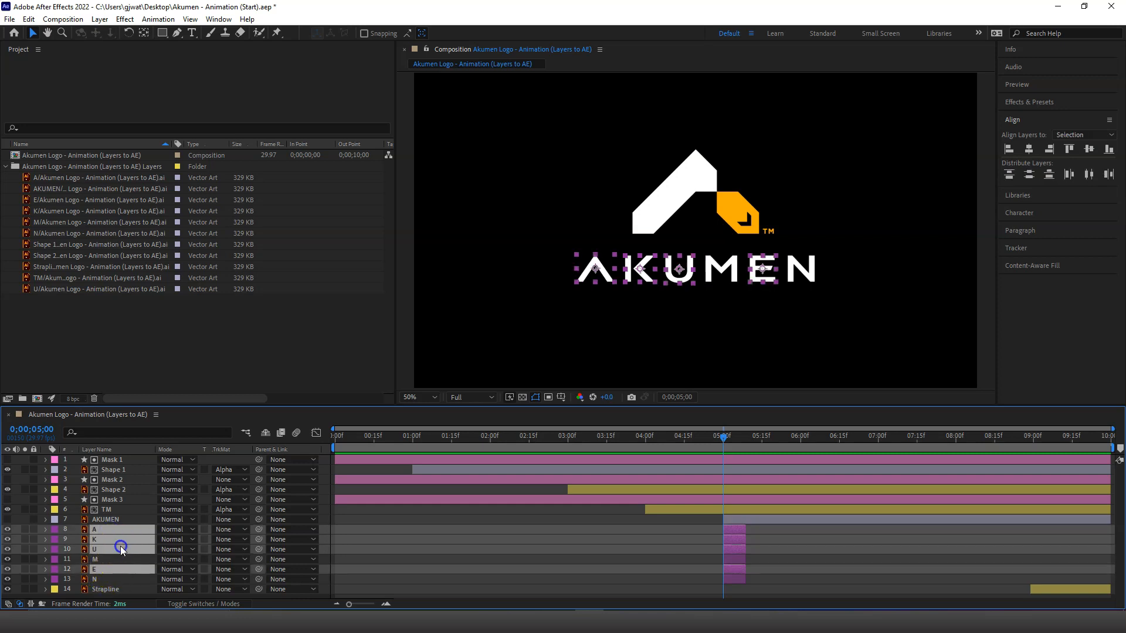
{"action": "left_click", "coordinate": [115, 578], "text": "ctrl"}
{"action": "left_click", "coordinate": [118, 559], "text": "ctrl"}
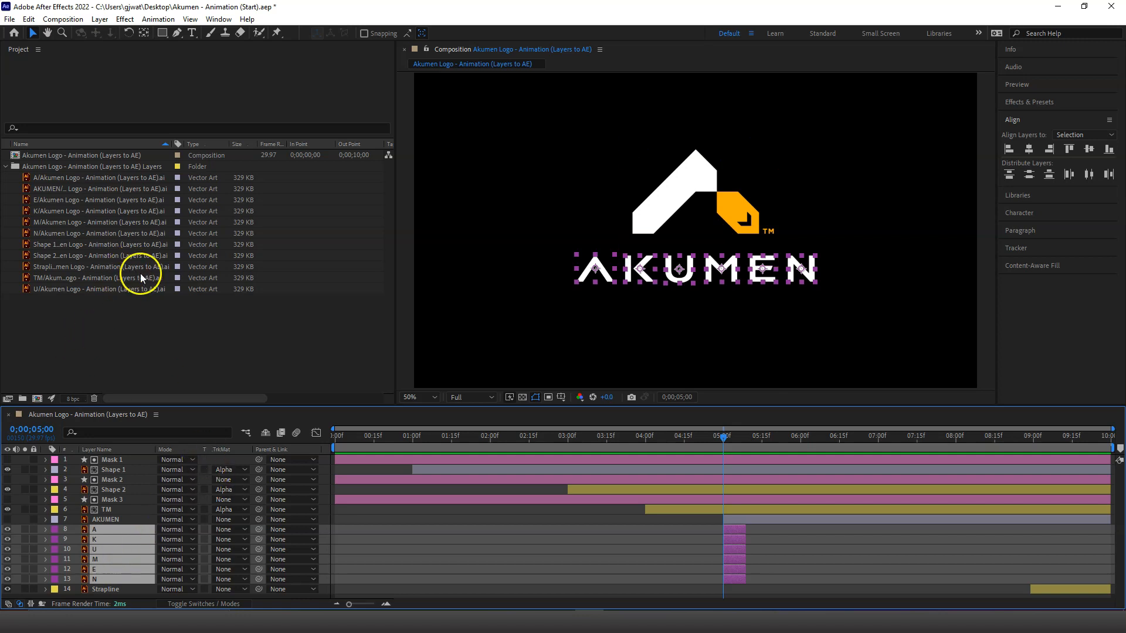
{"action": "left_click", "coordinate": [158, 19]}
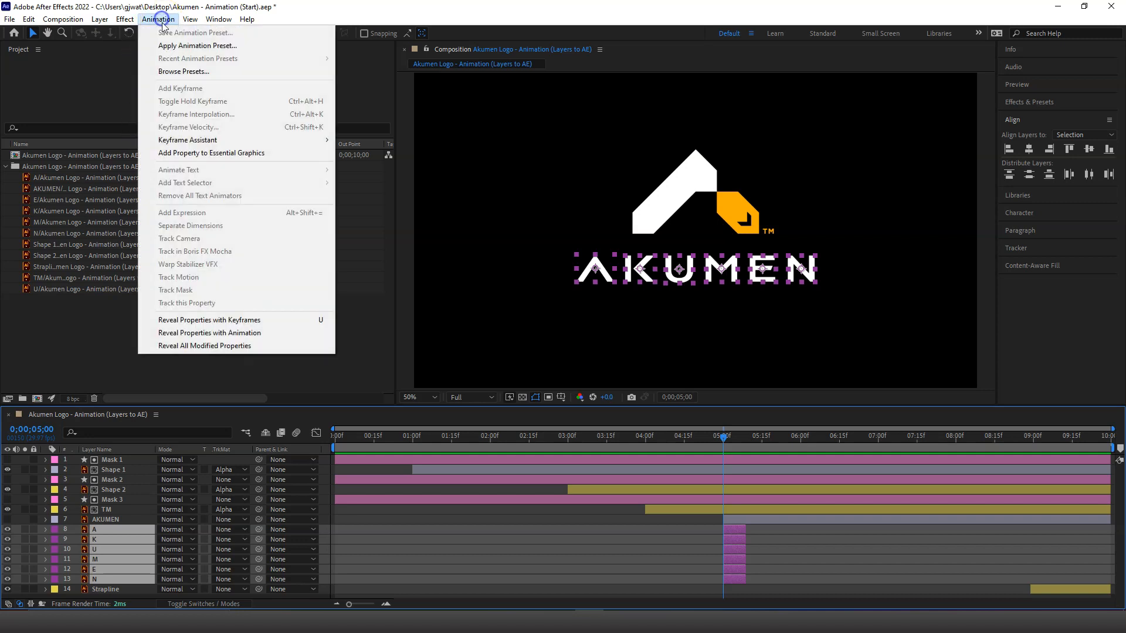
{"action": "mouse_move", "coordinate": [213, 139]}
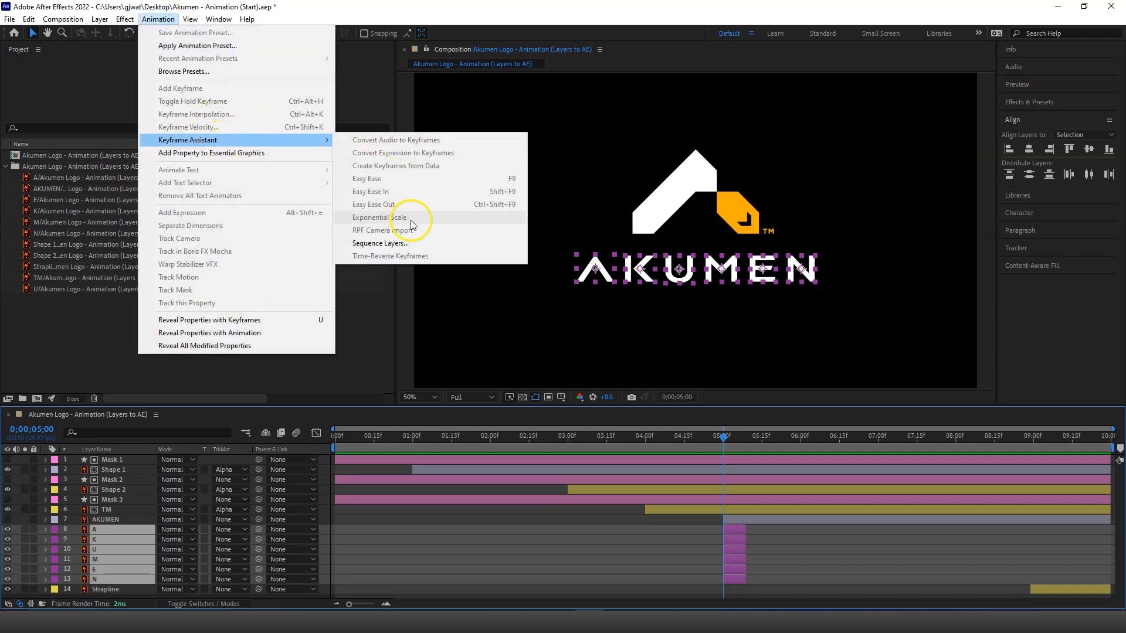
{"action": "left_click", "coordinate": [423, 243]}
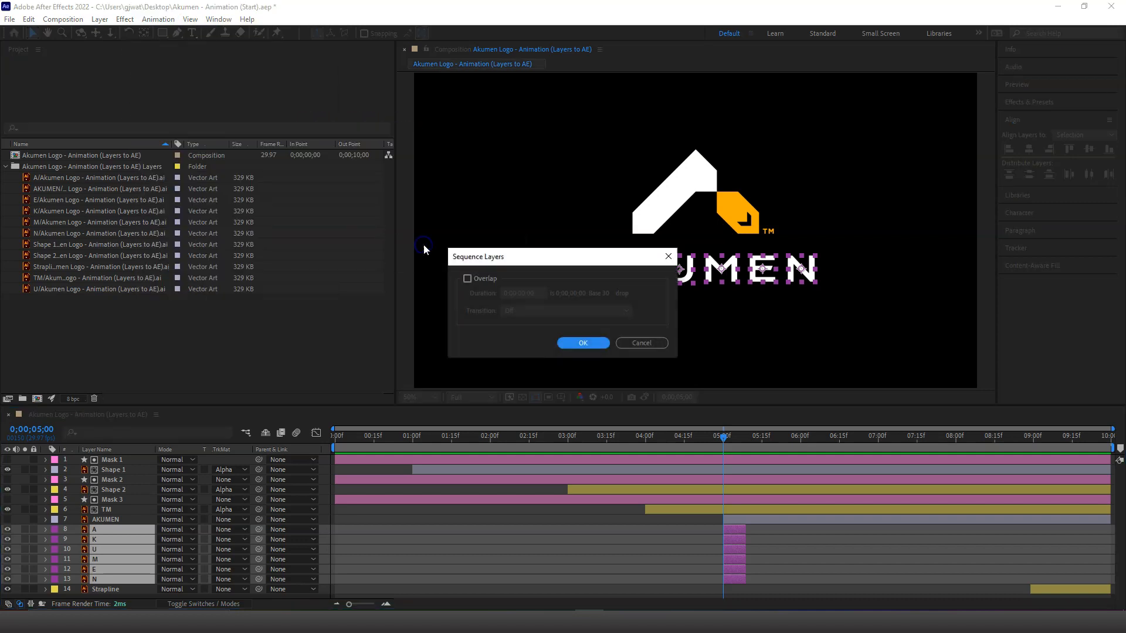
{"action": "left_click", "coordinate": [579, 342]}
{"action": "mouse_move", "coordinate": [724, 438]}
{"action": "left_mouse_down"}
{"action": "mouse_move", "coordinate": [687, 435]}
{"action": "mouse_move", "coordinate": [871, 452]}
{"action": "mouse_move", "coordinate": [730, 452]}
{"action": "left_mouse_up"}
{"action": "key", "text": "bracketleft"}
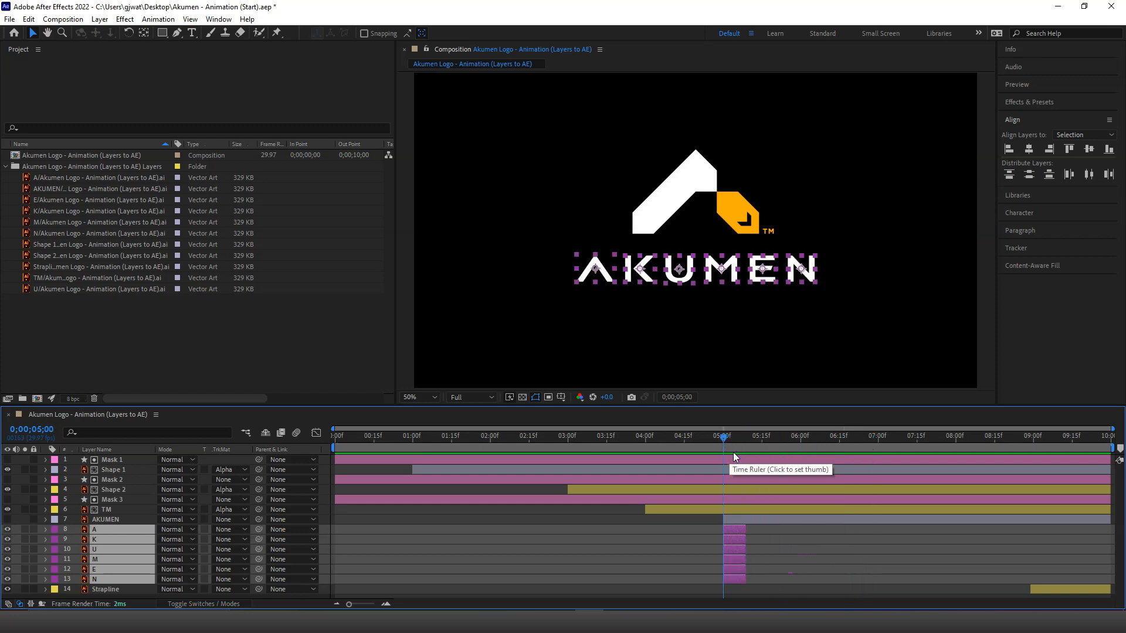
Step: Select the letter layers in order from A to N and sequence them end to end without overlap
{"action": "left_click", "coordinate": [139, 509]}
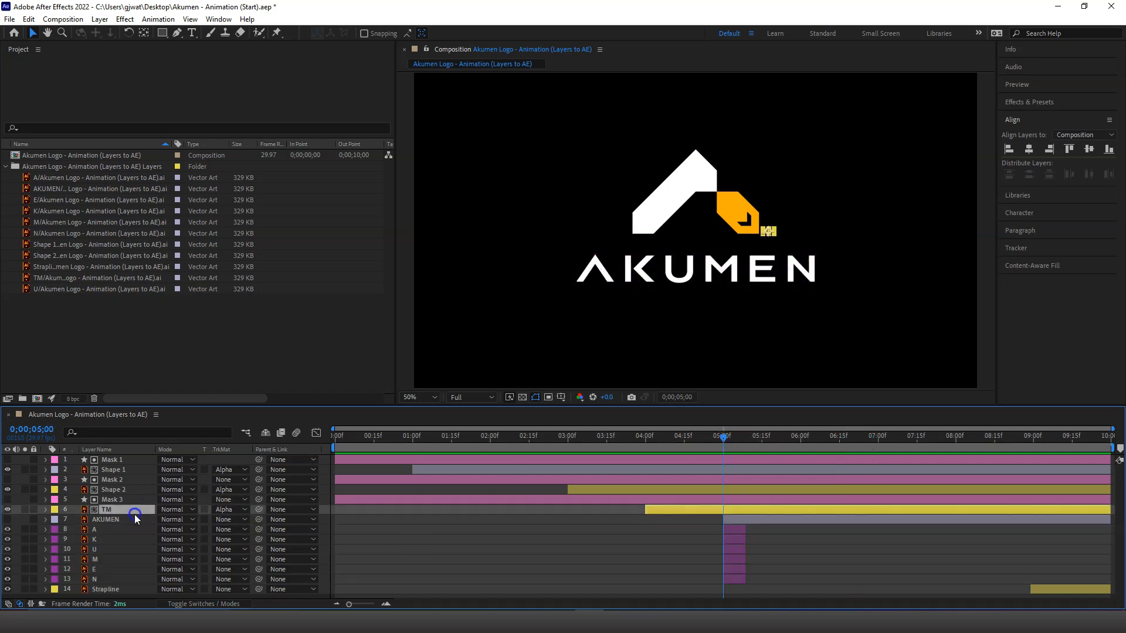
{"action": "left_click", "coordinate": [139, 520]}
{"action": "left_click", "coordinate": [136, 529]}
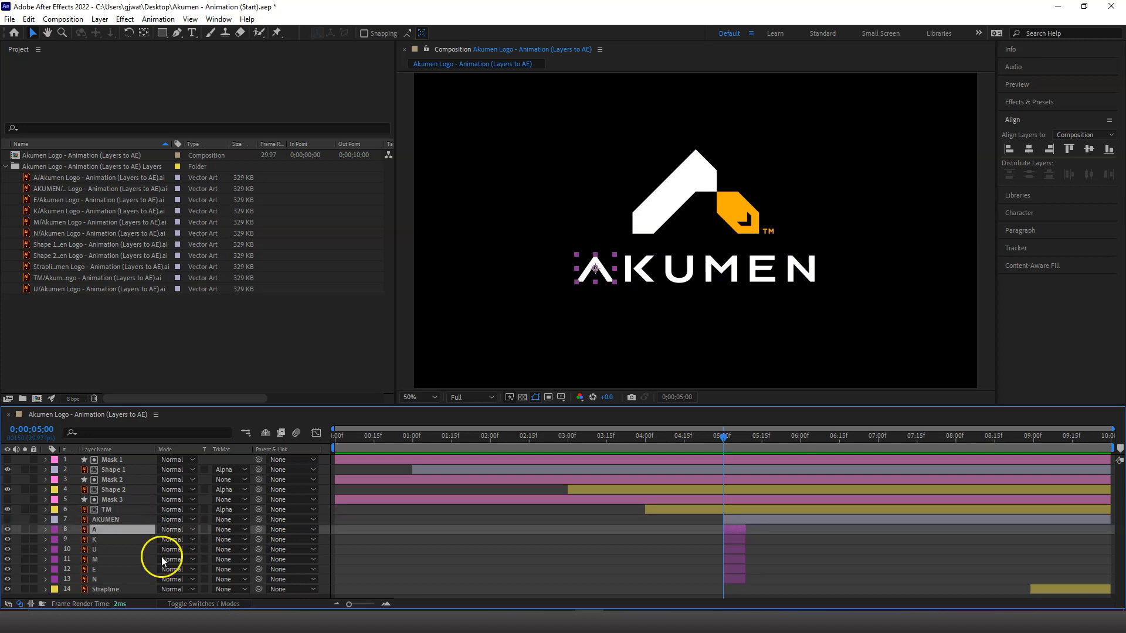
{"action": "left_click", "coordinate": [136, 578], "text": "shift"}
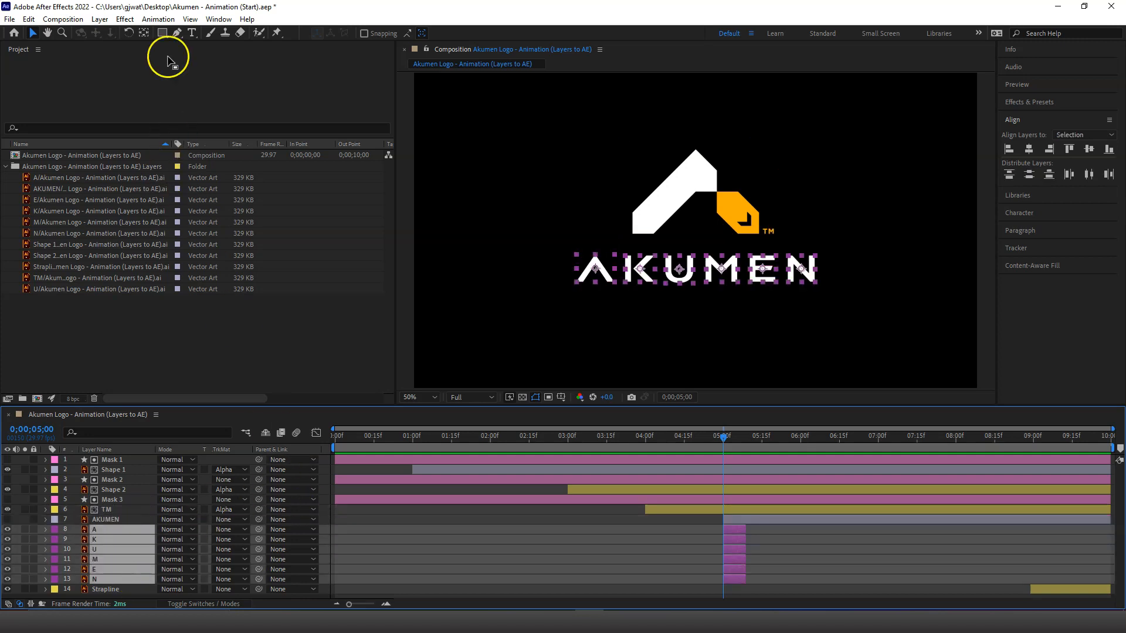
{"action": "left_click", "coordinate": [160, 19]}
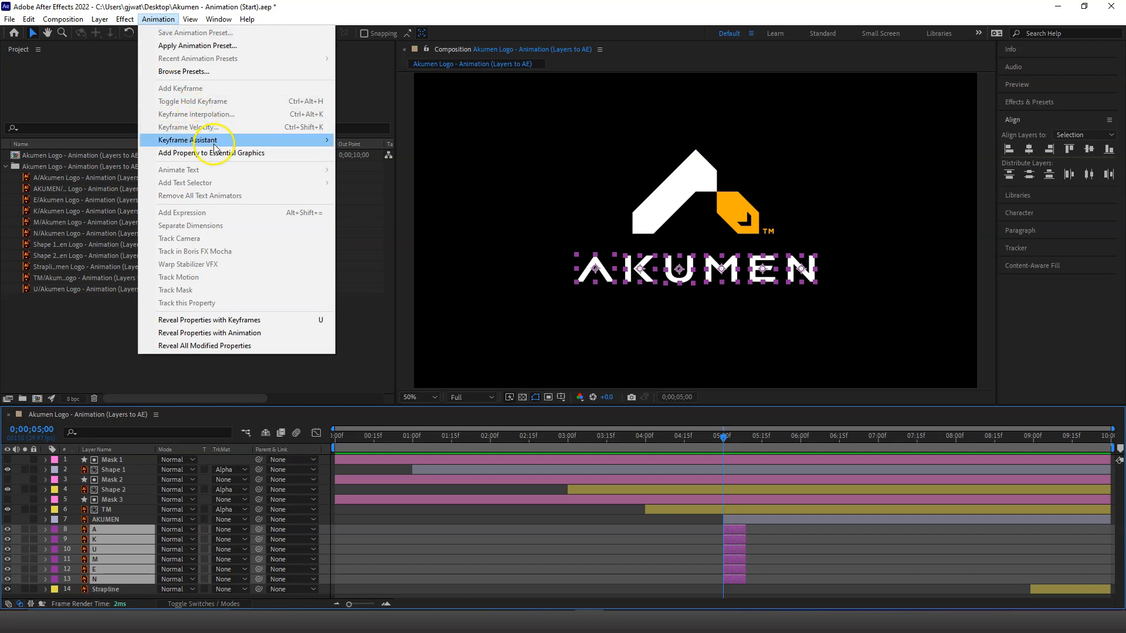
{"action": "mouse_move", "coordinate": [280, 144]}
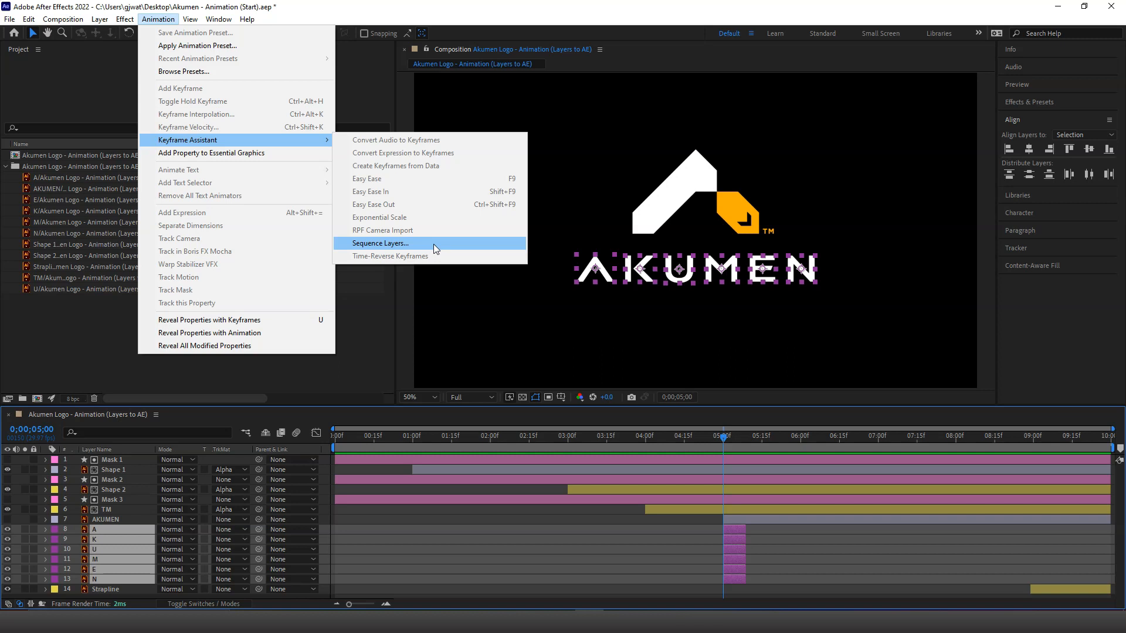
{"action": "left_click", "coordinate": [433, 244]}
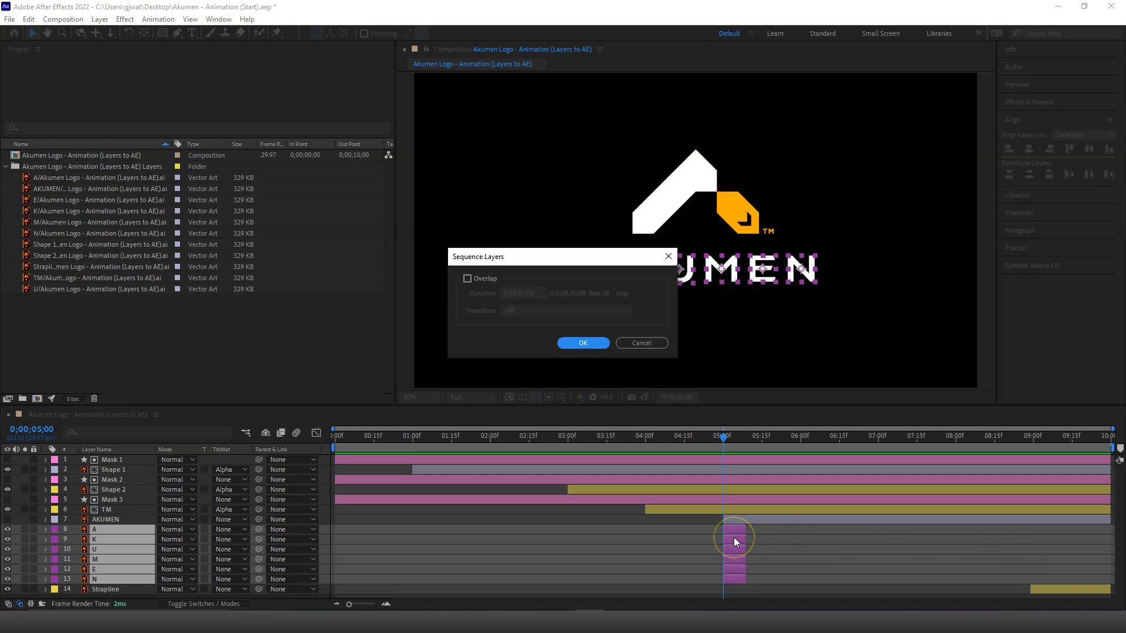
{"action": "left_click", "coordinate": [748, 529]}
{"action": "left_click", "coordinate": [587, 346]}
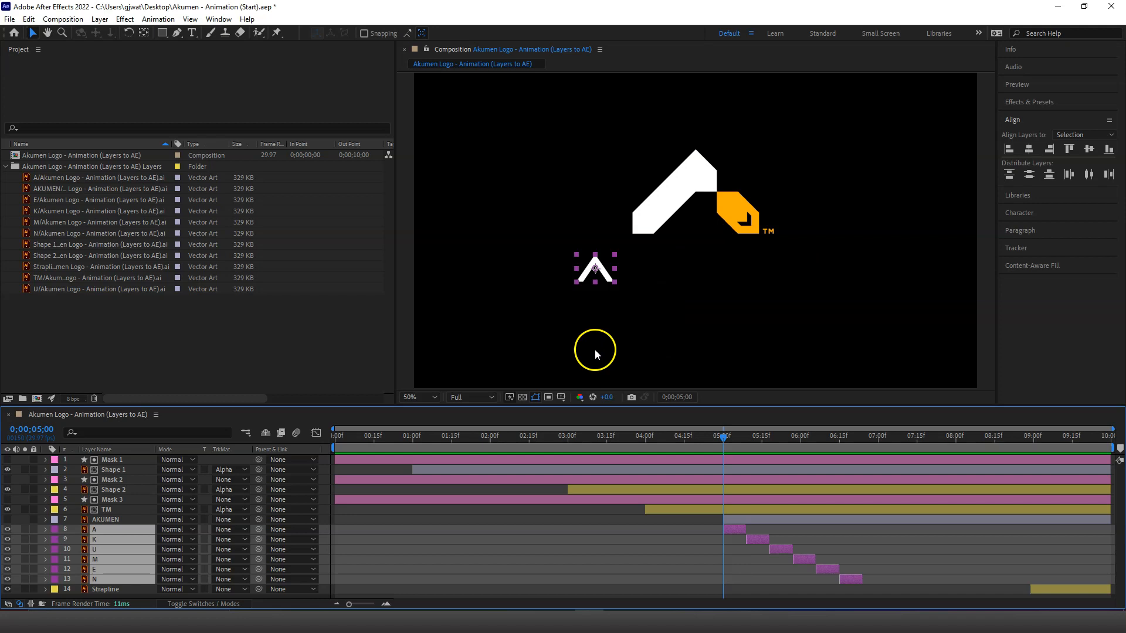
Step: Play back the sequenced letters twice, starting shortly before 0;00;05;00
{"action": "left_click_drag", "start_coordinate": [726, 438], "coordinate": [689, 438]}
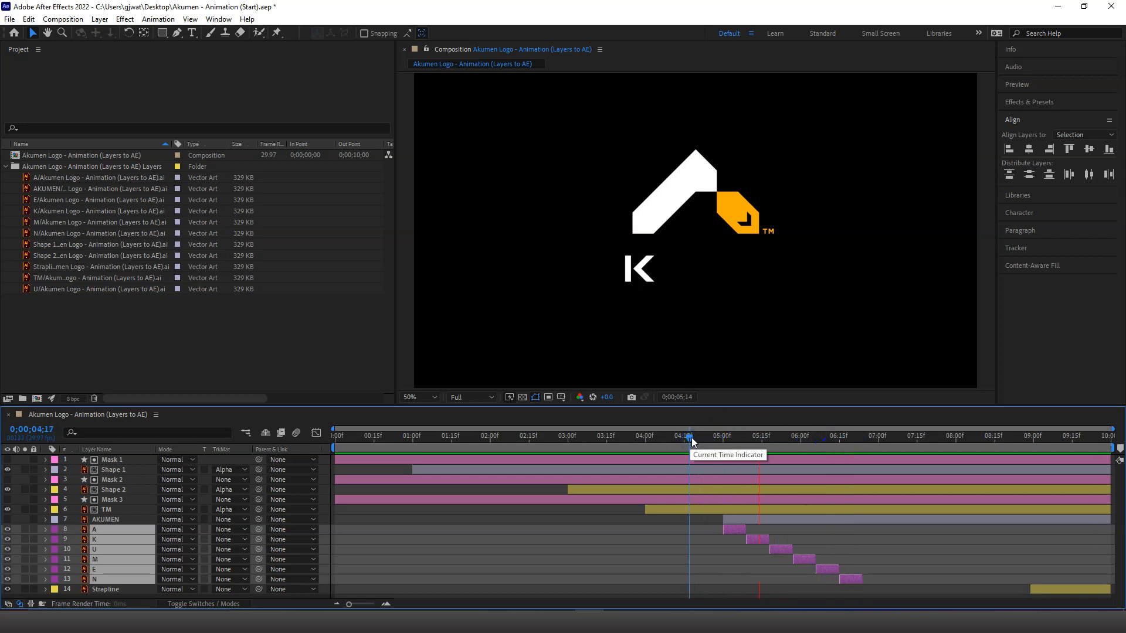
{"action": "key", "text": "space"}
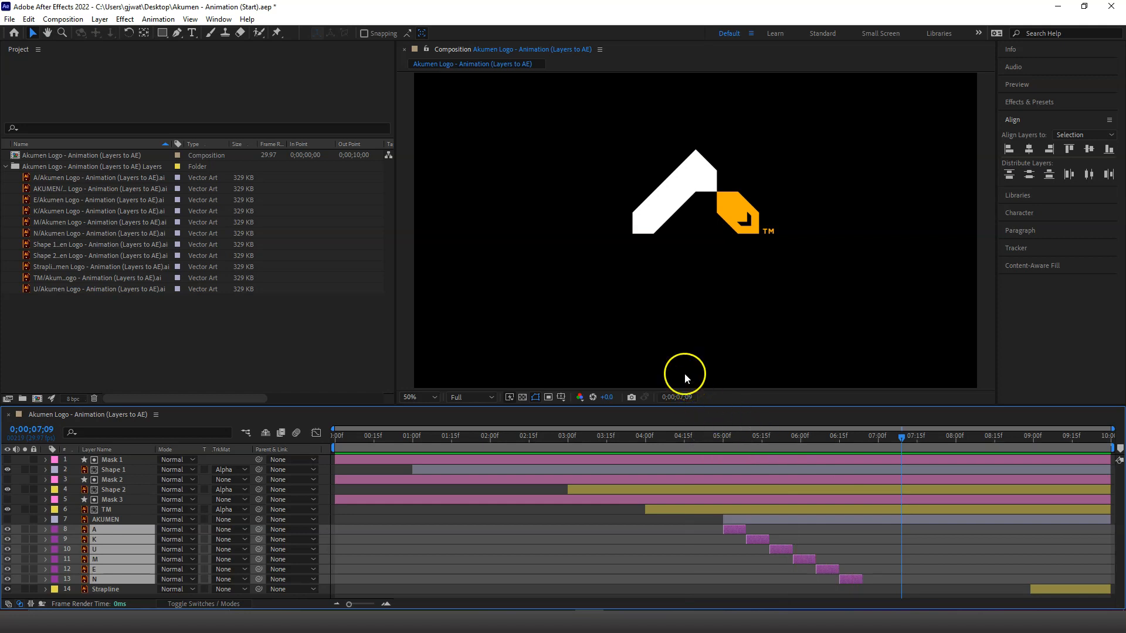
{"action": "left_click", "coordinate": [675, 435]}
{"action": "key", "text": "space"}
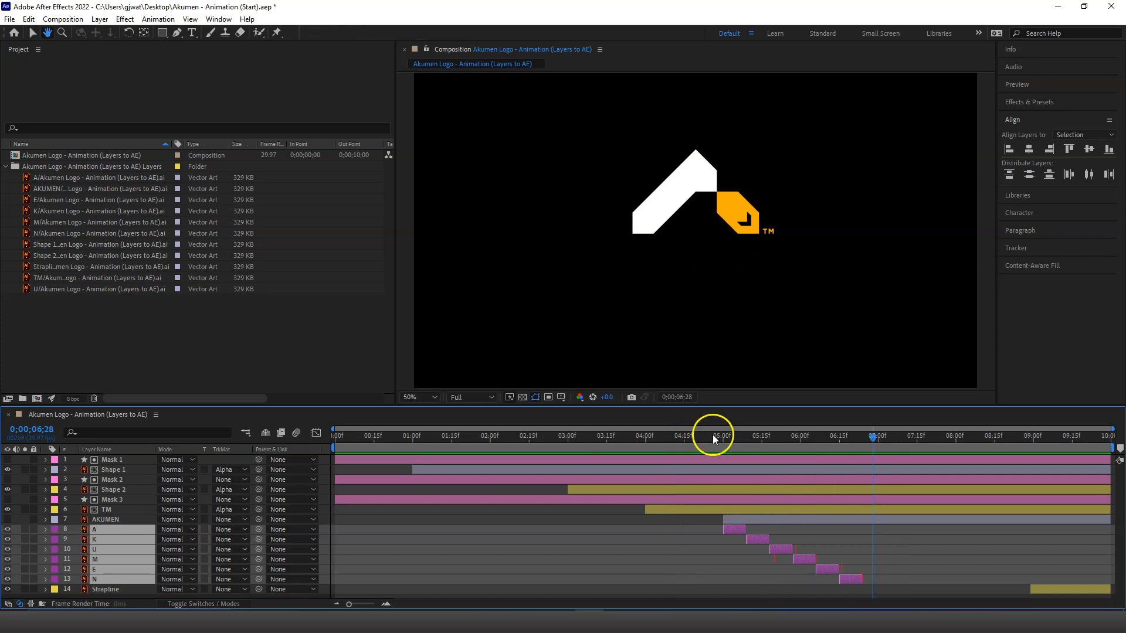
Step: Extend the out points of the six letter layers to 0;00;09;29 and preview the animation from 0;00;03;08
{"action": "left_click_drag", "start_coordinate": [874, 437], "coordinate": [1113, 449]}
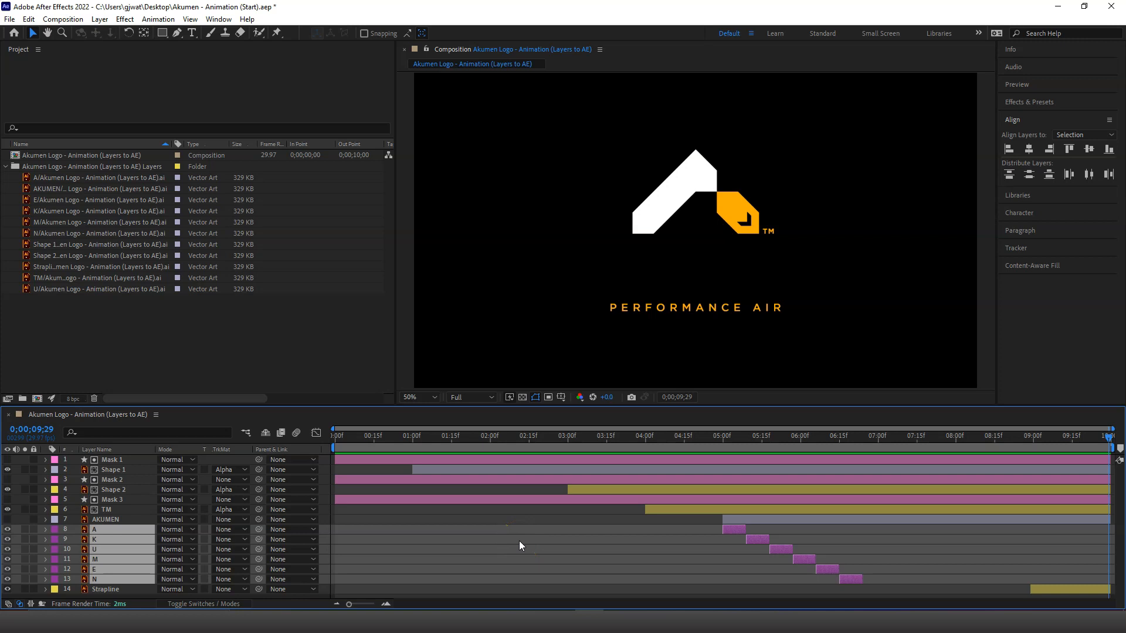
{"action": "key", "text": "alt+]"}
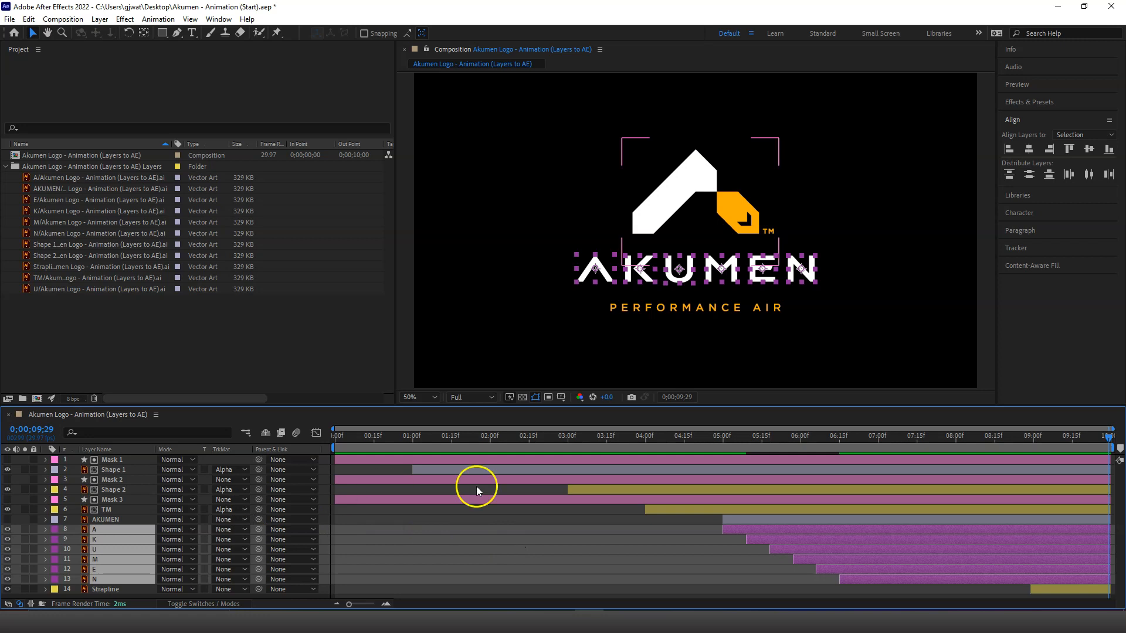
{"action": "left_click_drag", "start_coordinate": [706, 434], "coordinate": [589, 434]}
{"action": "key", "text": "space"}
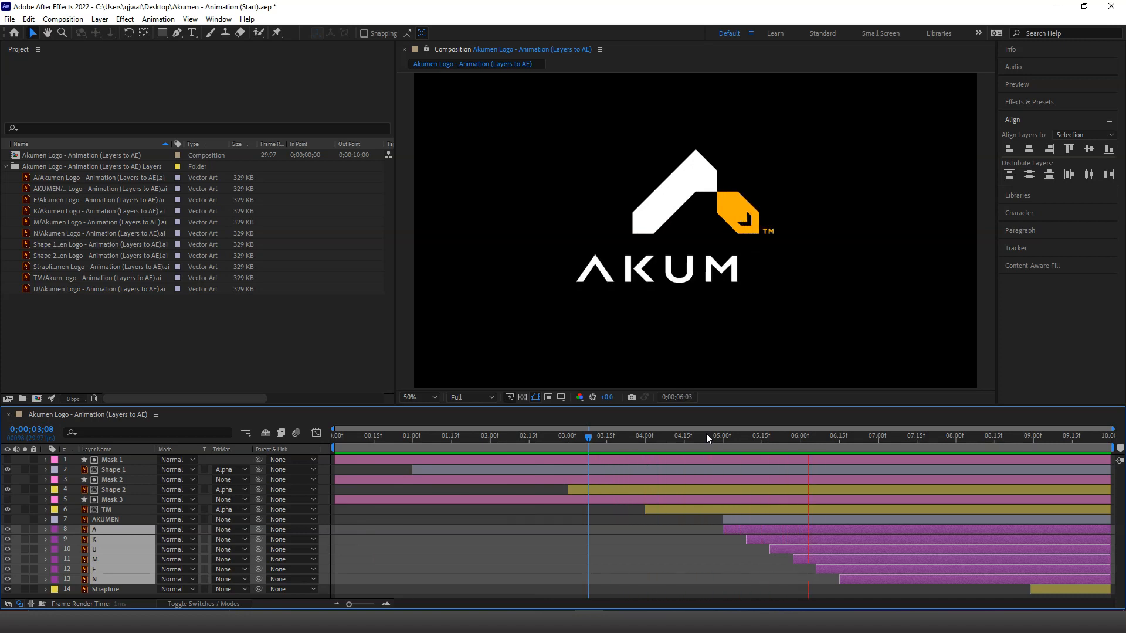
Step: Stop the running preview and replay the letter sequence from 0;00;04;23
{"action": "key", "text": "space"}
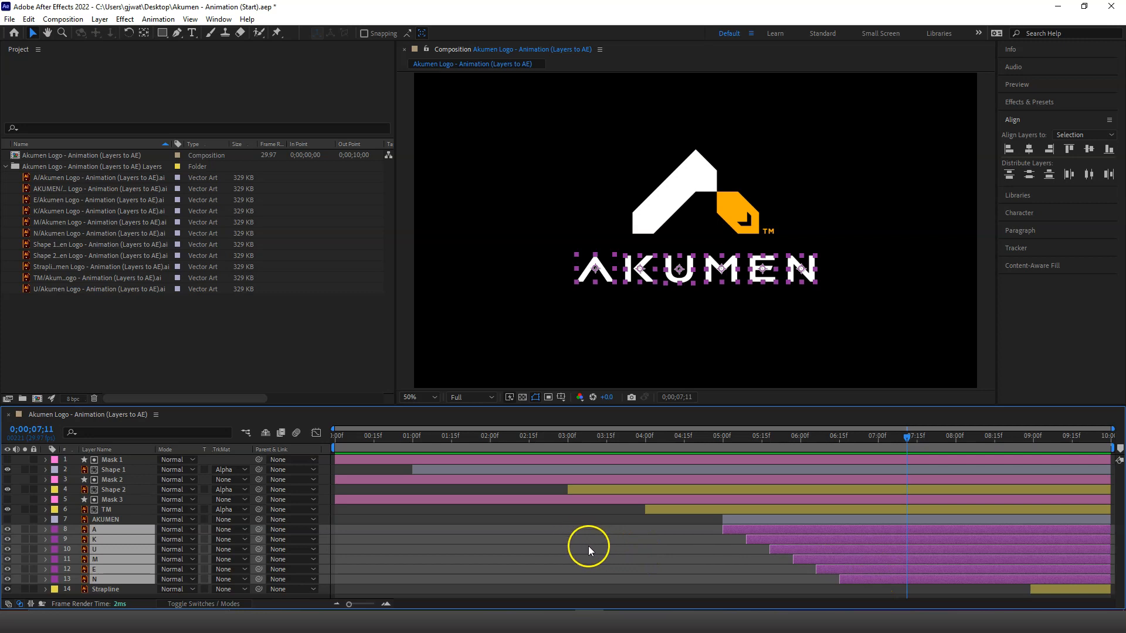
{"action": "left_click", "coordinate": [705, 436]}
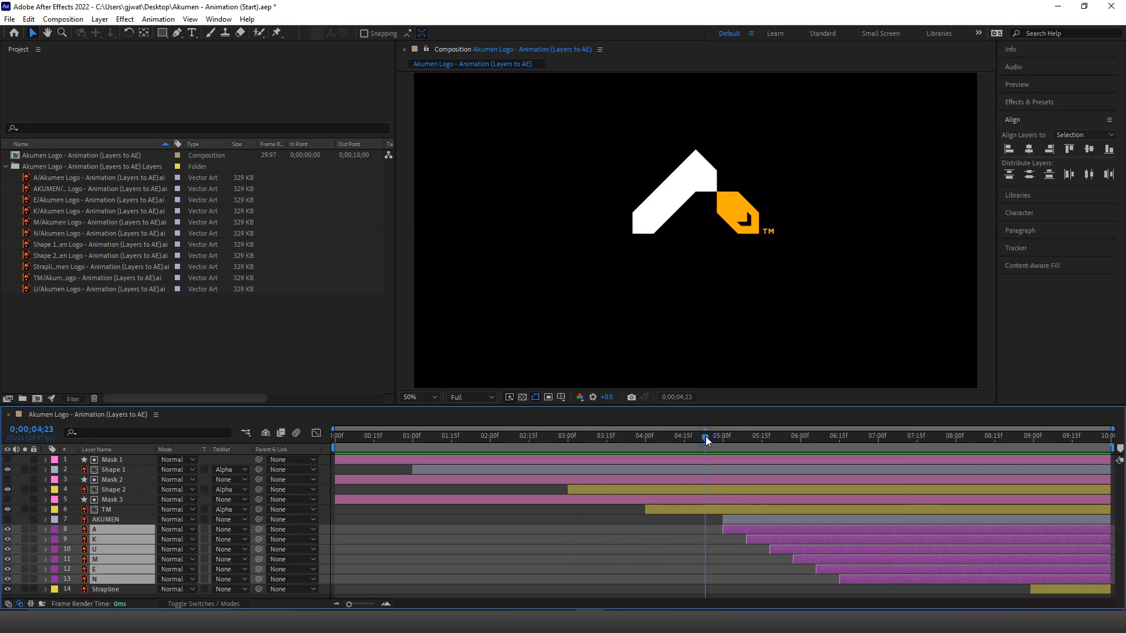
{"action": "key", "text": "space"}
{"action": "key", "text": "space"}
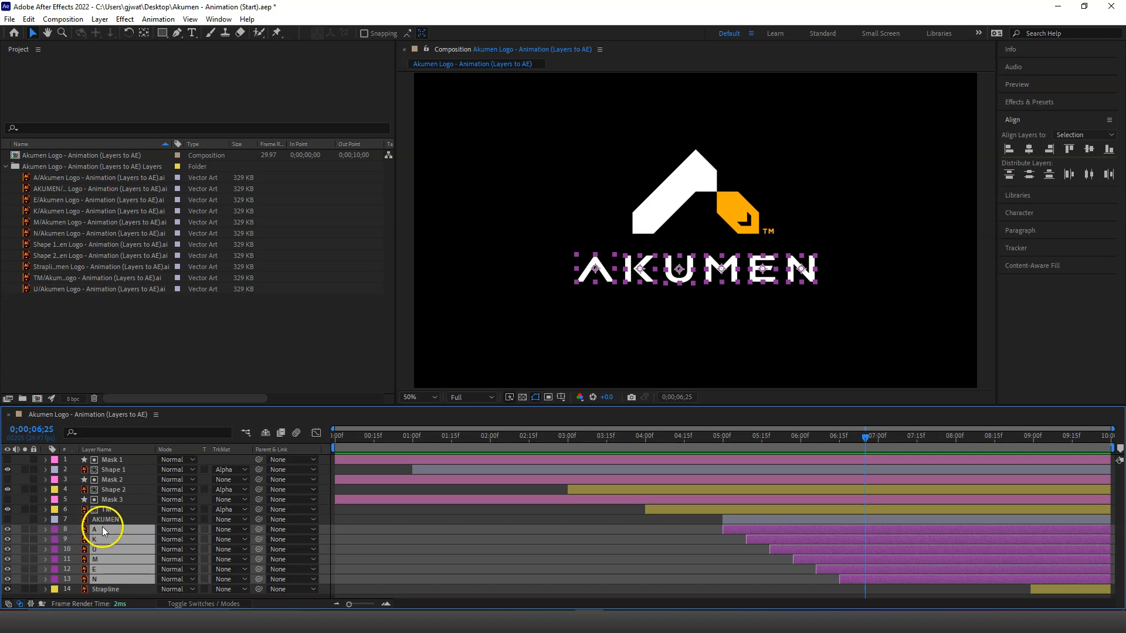
Step: Reveal Opacity on the six letter layers and set 100% opacity keyframes on all of them at 0;00;07;14
{"action": "key", "text": "t"}
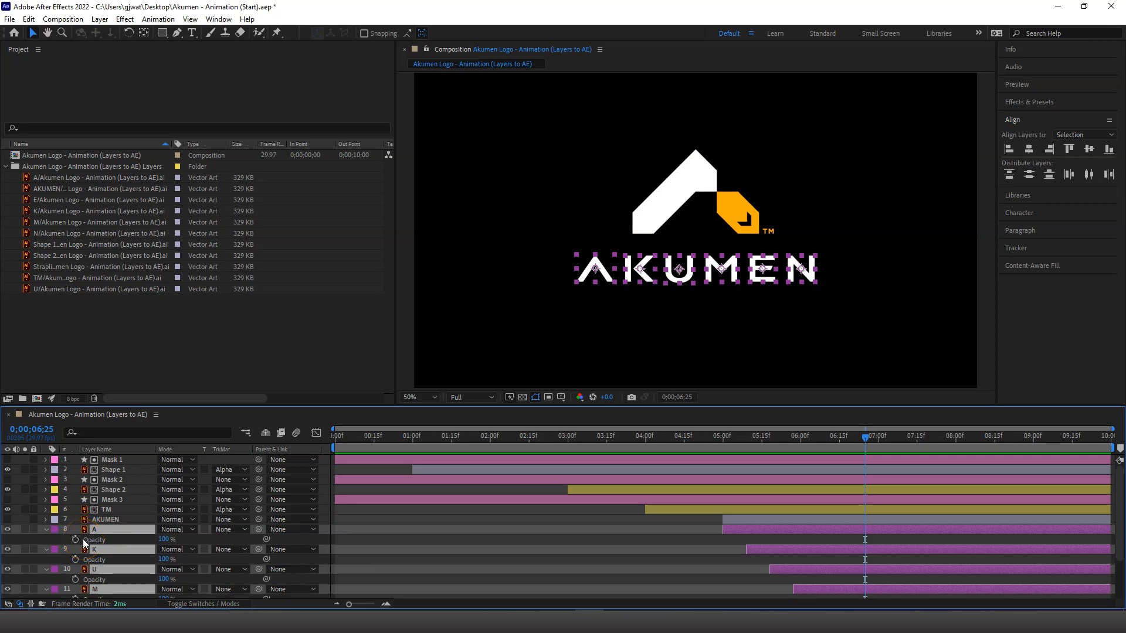
{"action": "scroll", "coordinate": [948, 526], "scroll_direction": "down", "scroll_amount": 3}
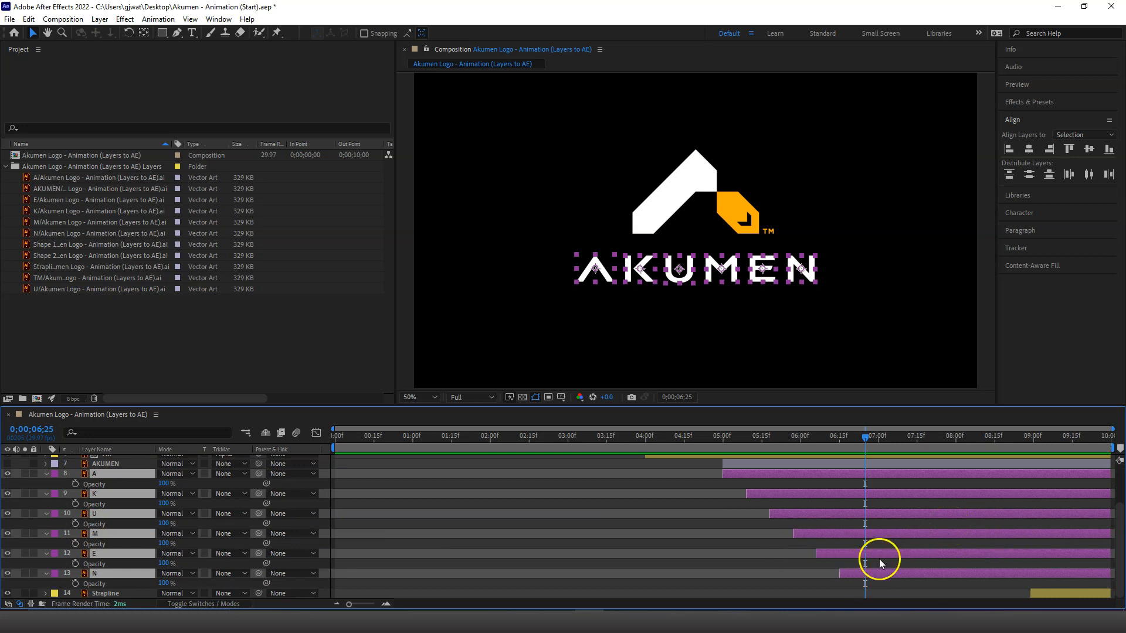
{"action": "left_click_drag", "start_coordinate": [867, 437], "coordinate": [916, 437]}
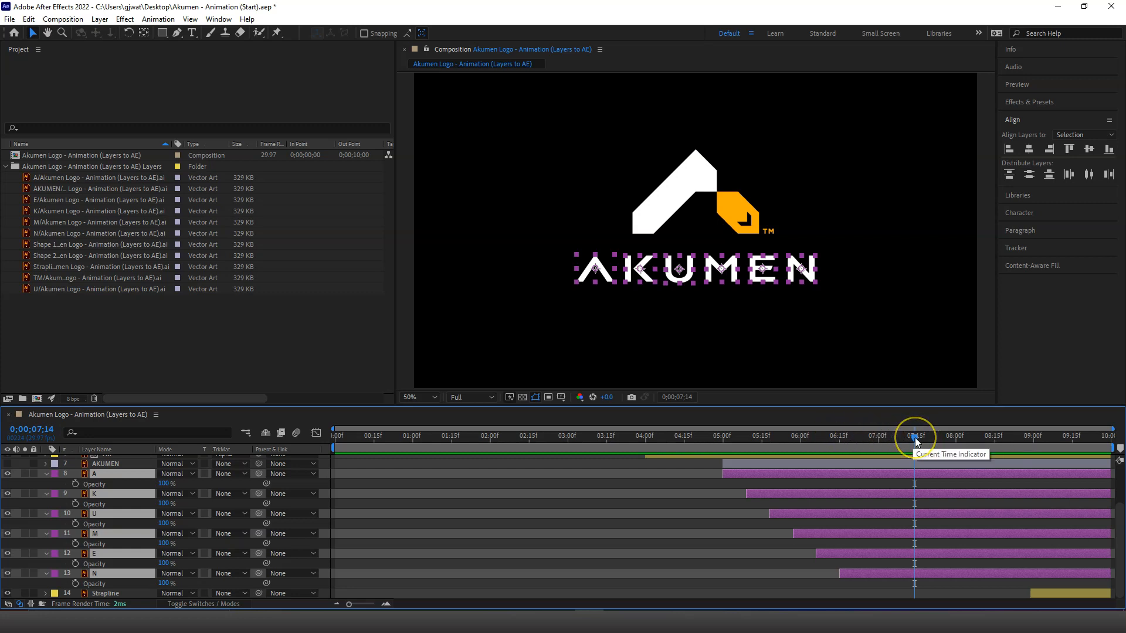
{"action": "left_click", "coordinate": [77, 584]}
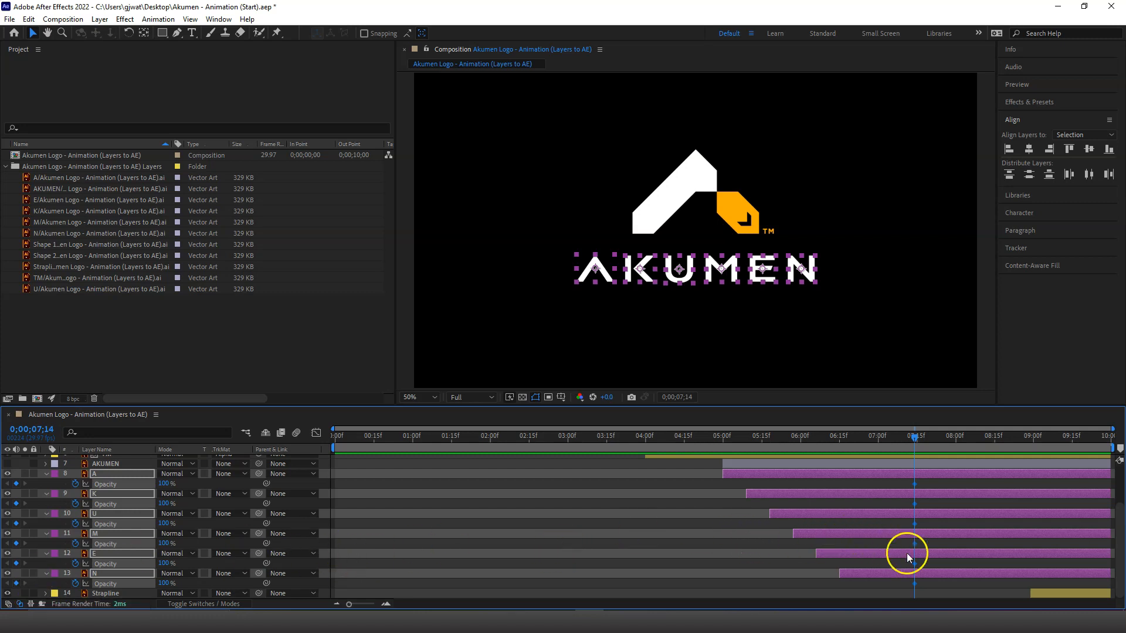
Step: Set the opacity of all six letter layers to 1% at 0;00;06;15, where the N layer starts
{"action": "left_click_drag", "start_coordinate": [914, 437], "coordinate": [840, 445]}
{"action": "left_click", "coordinate": [163, 582]}
{"action": "type", "text": "1"}
{"action": "key", "text": "Return"}
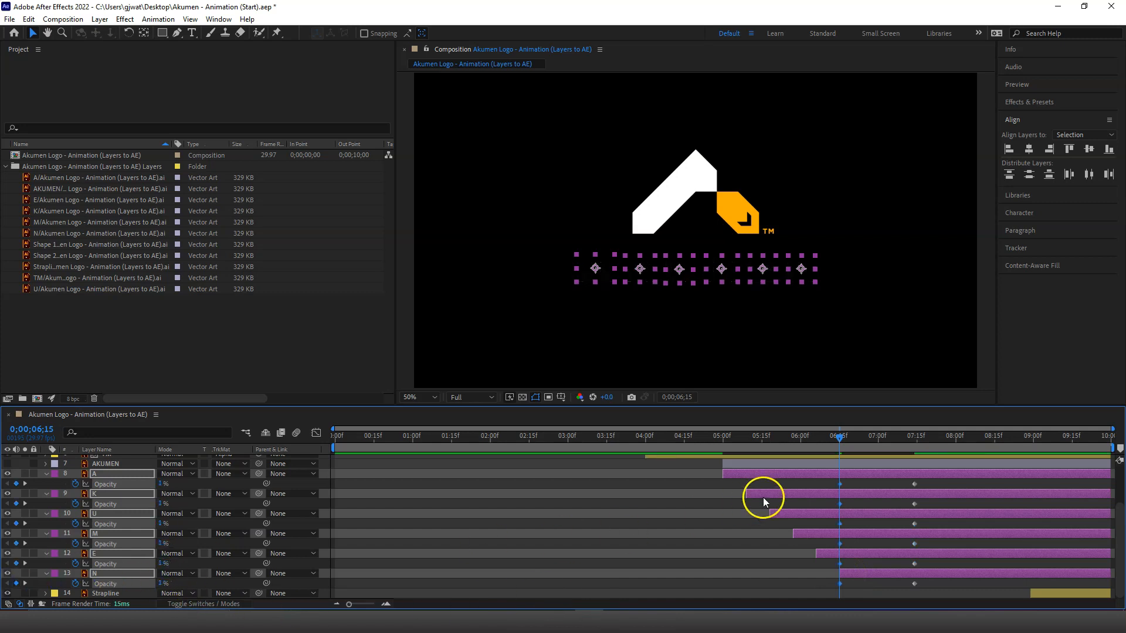
Step: Select all opacity keyframes of the six letter layers and apply Easy Ease to them
{"action": "left_click_drag", "start_coordinate": [839, 435], "coordinate": [930, 445]}
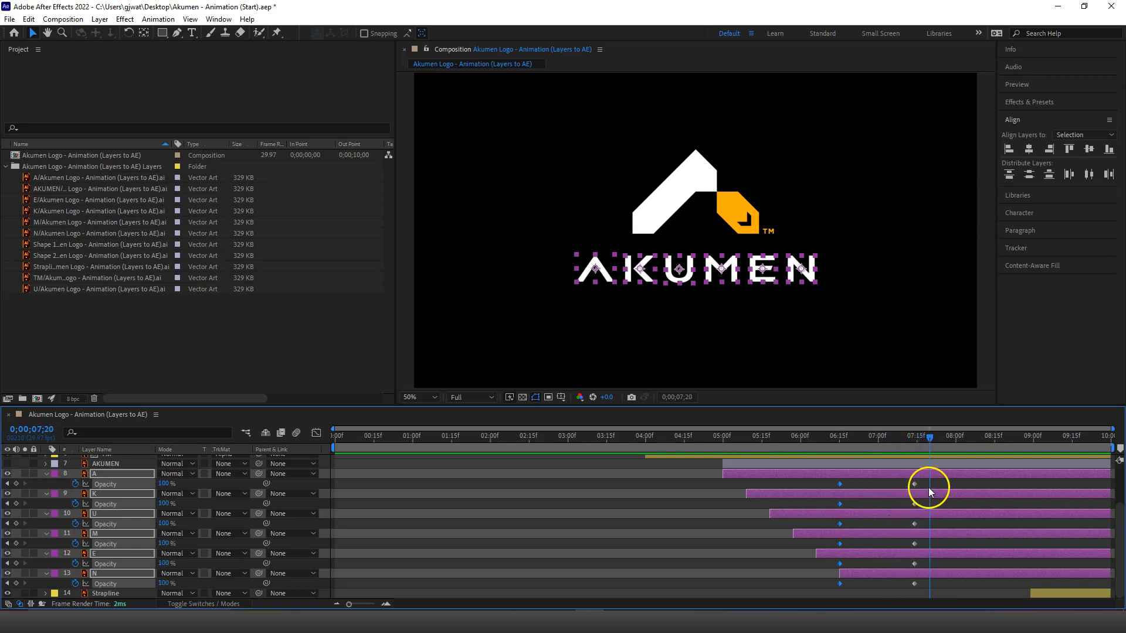
{"action": "left_click_drag", "start_coordinate": [820, 480], "coordinate": [932, 587]}
{"action": "right_click", "coordinate": [840, 484]}
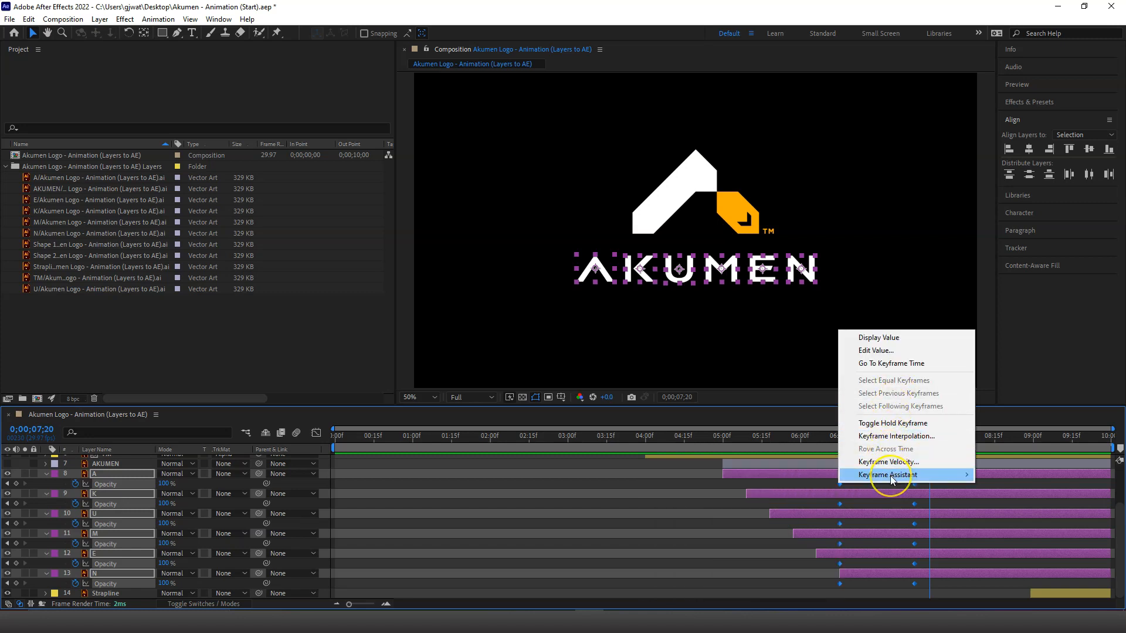
{"action": "mouse_move", "coordinate": [890, 476]}
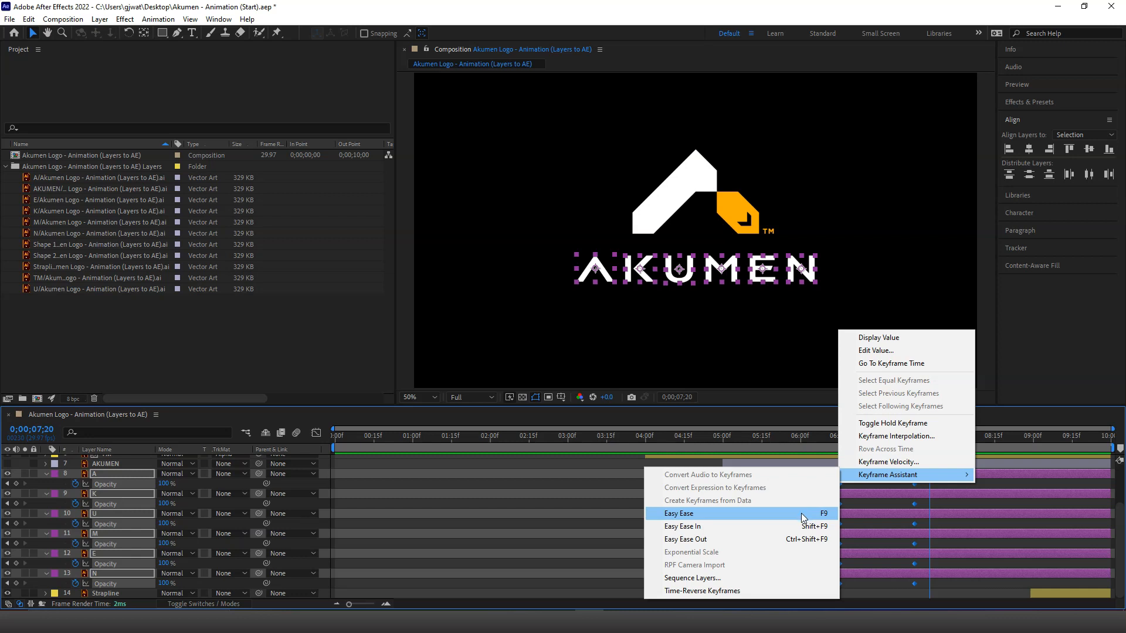
{"action": "left_click", "coordinate": [802, 514]}
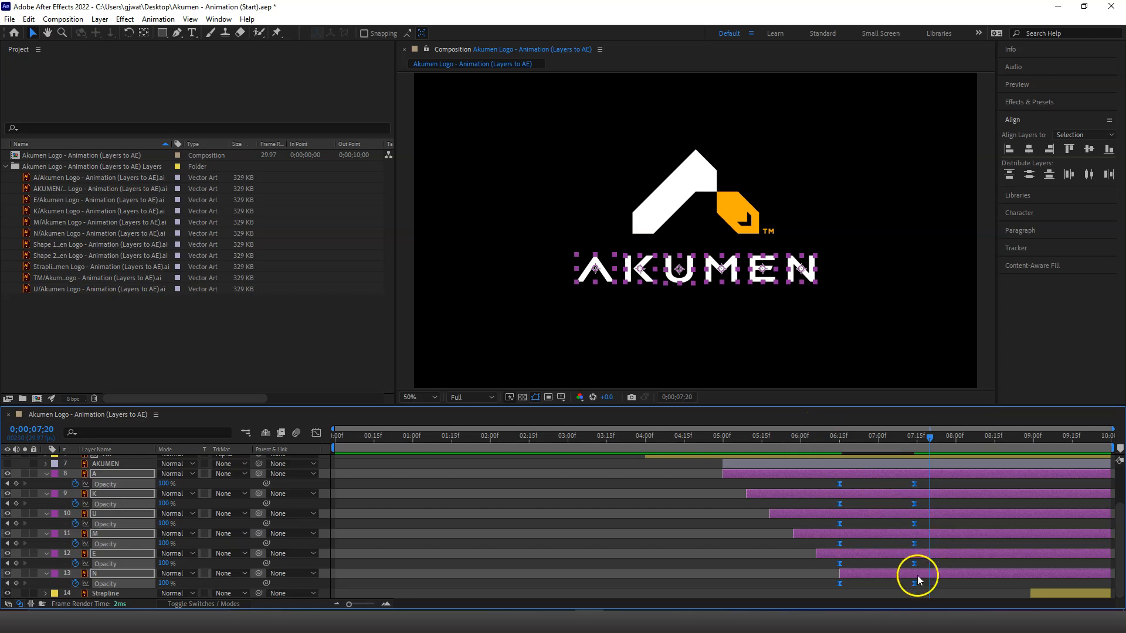
Step: Preview the eased opacity fade of the letters from 0;00;06;14
{"action": "left_click", "coordinate": [826, 439]}
{"action": "key", "text": "space"}
{"action": "left_click_drag", "start_coordinate": [797, 439], "coordinate": [838, 445]}
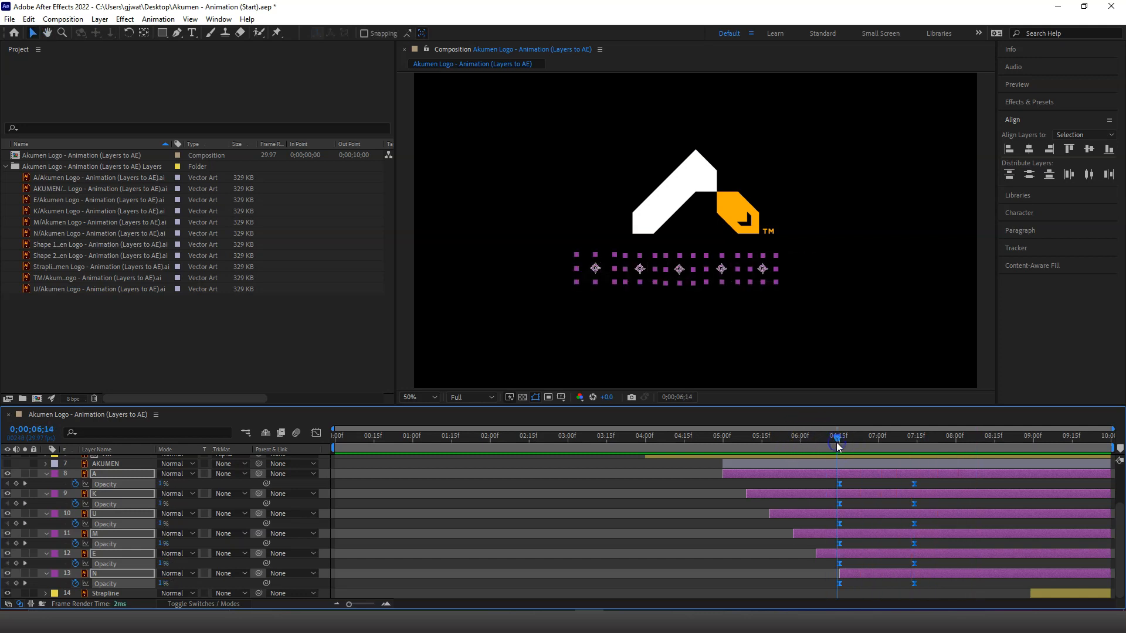
{"action": "key", "text": "space"}
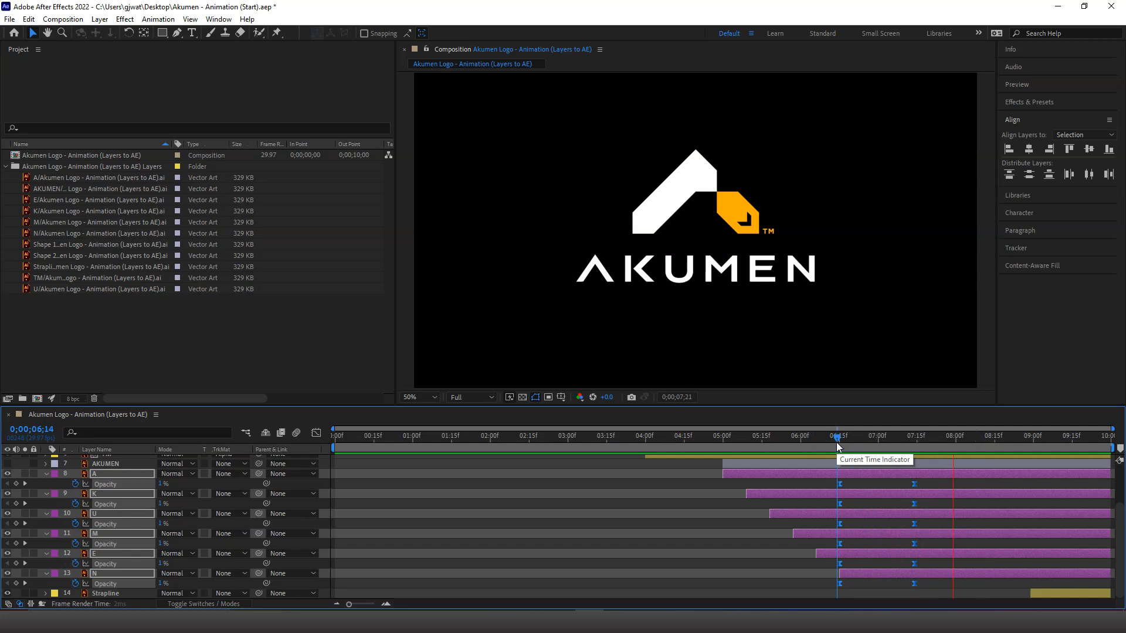
{"action": "key", "text": "space"}
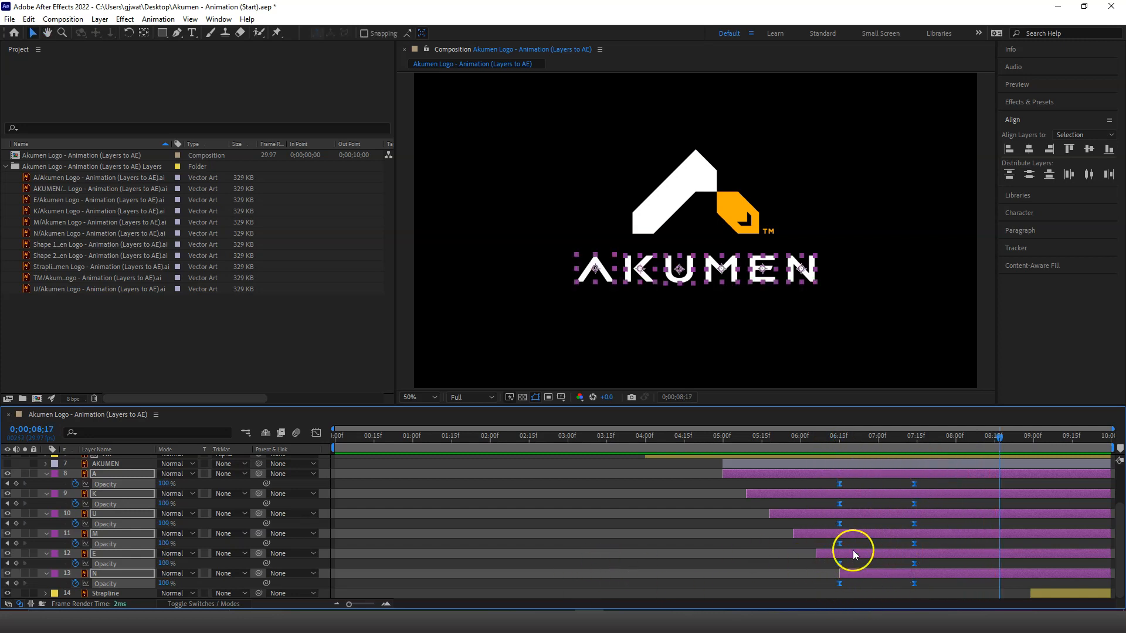
Step: In the Graph Editor, lengthen the influence handles of the start and end opacity keyframes to make the middle of the curve steeper
{"action": "left_click_drag", "start_coordinate": [942, 583], "coordinate": [755, 474]}
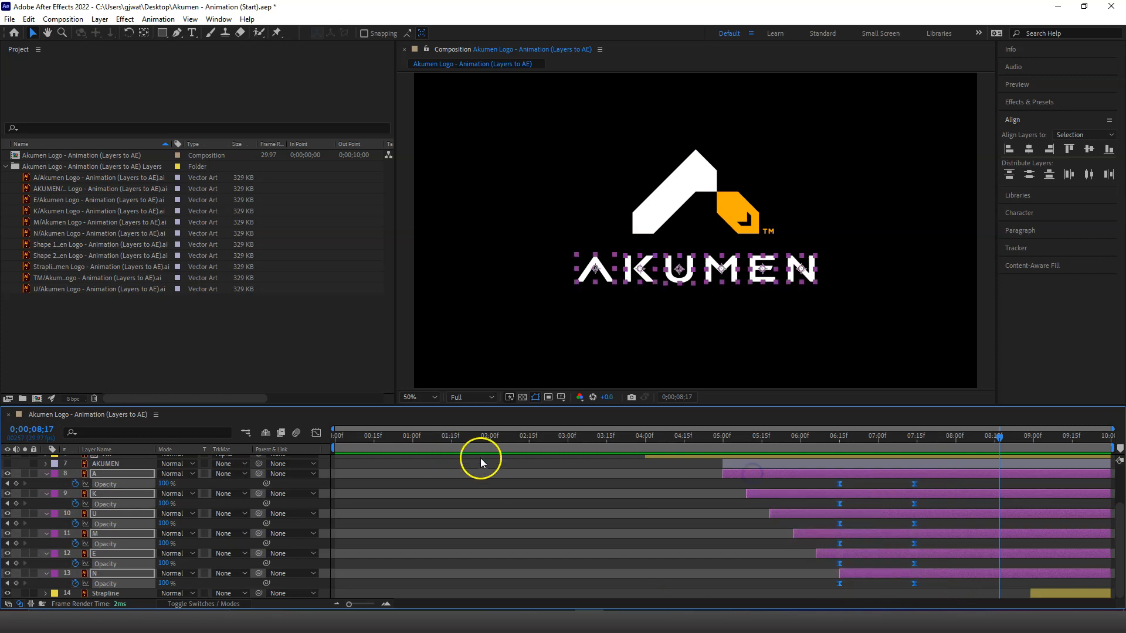
{"action": "left_click", "coordinate": [316, 434]}
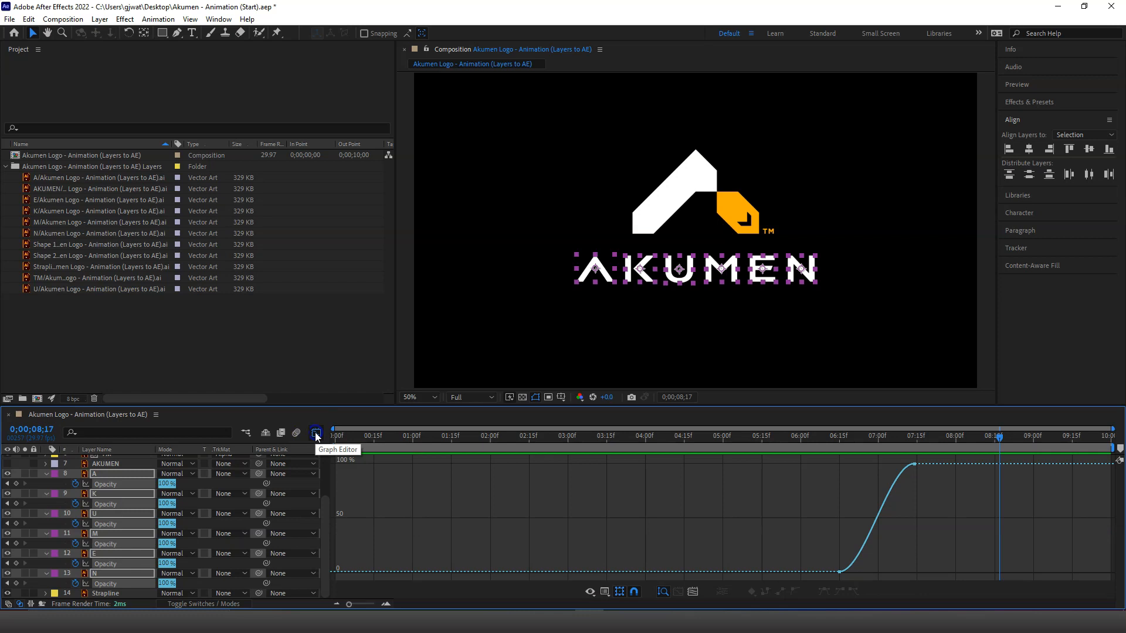
{"action": "mouse_move", "coordinate": [840, 573]}
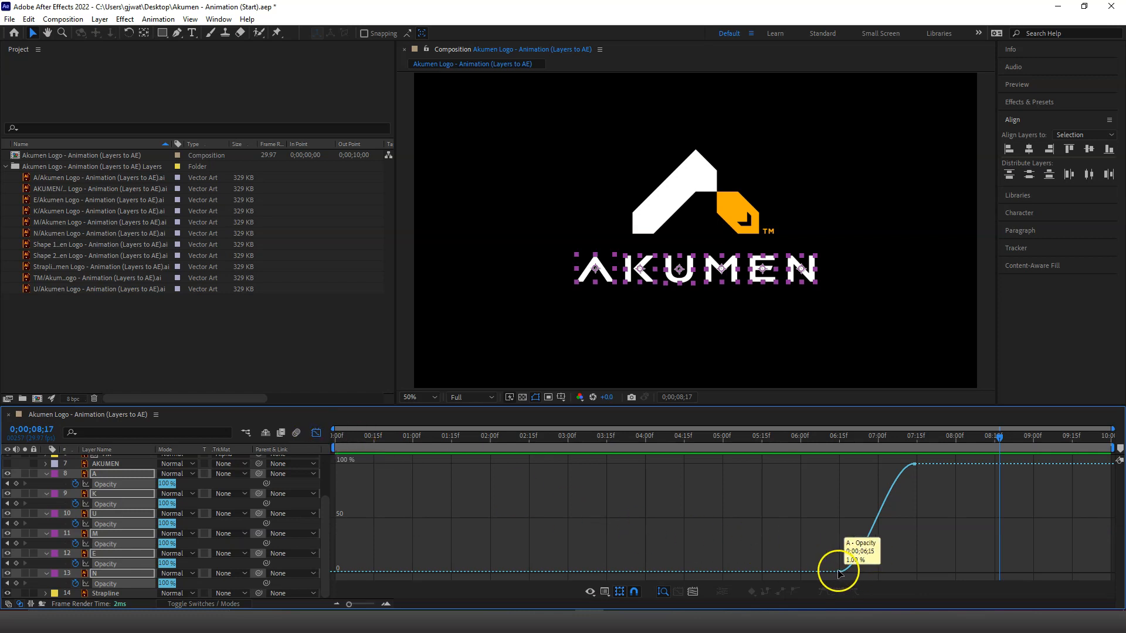
{"action": "left_click", "coordinate": [875, 491]}
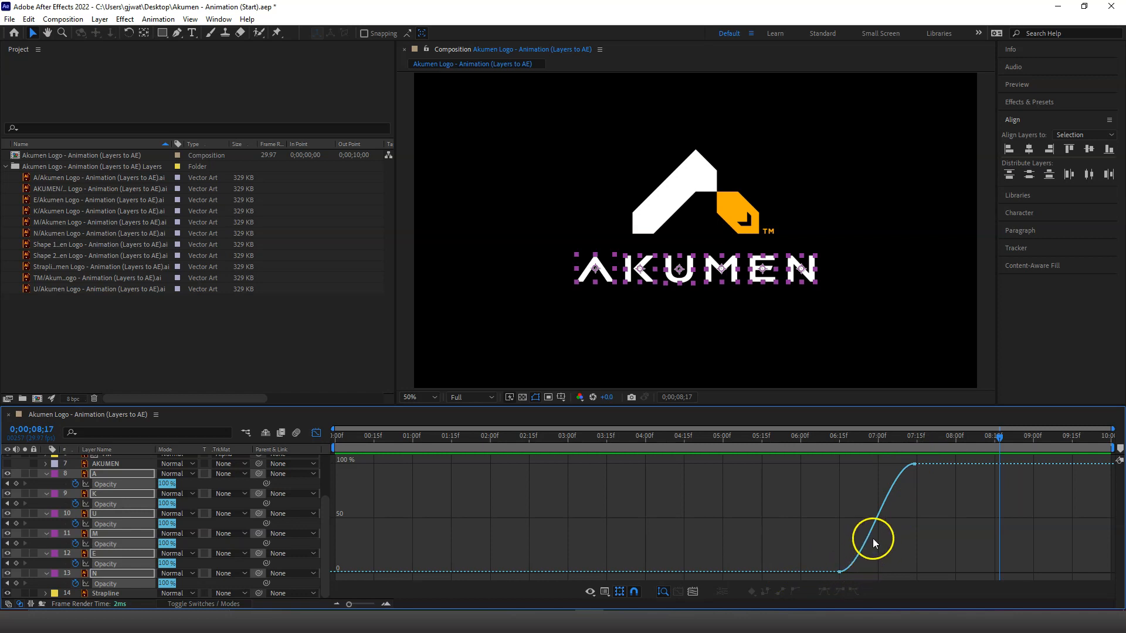
{"action": "left_click", "coordinate": [844, 573]}
{"action": "left_click_drag", "start_coordinate": [848, 577], "coordinate": [893, 570]}
{"action": "left_click", "coordinate": [904, 474]}
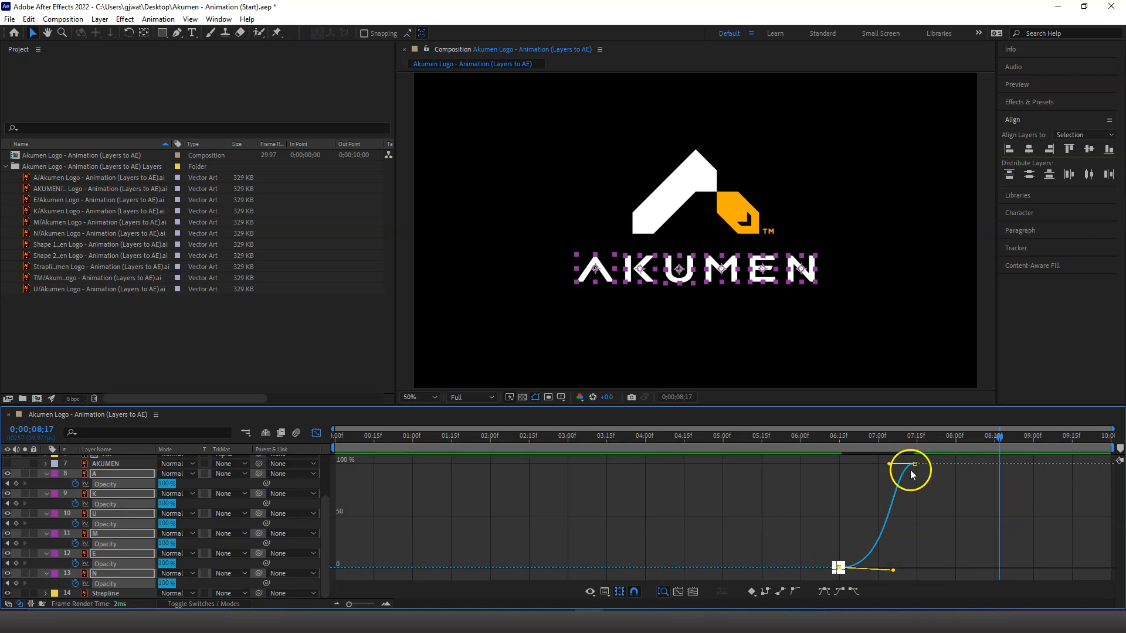
{"action": "left_click_drag", "start_coordinate": [890, 465], "coordinate": [882, 463]}
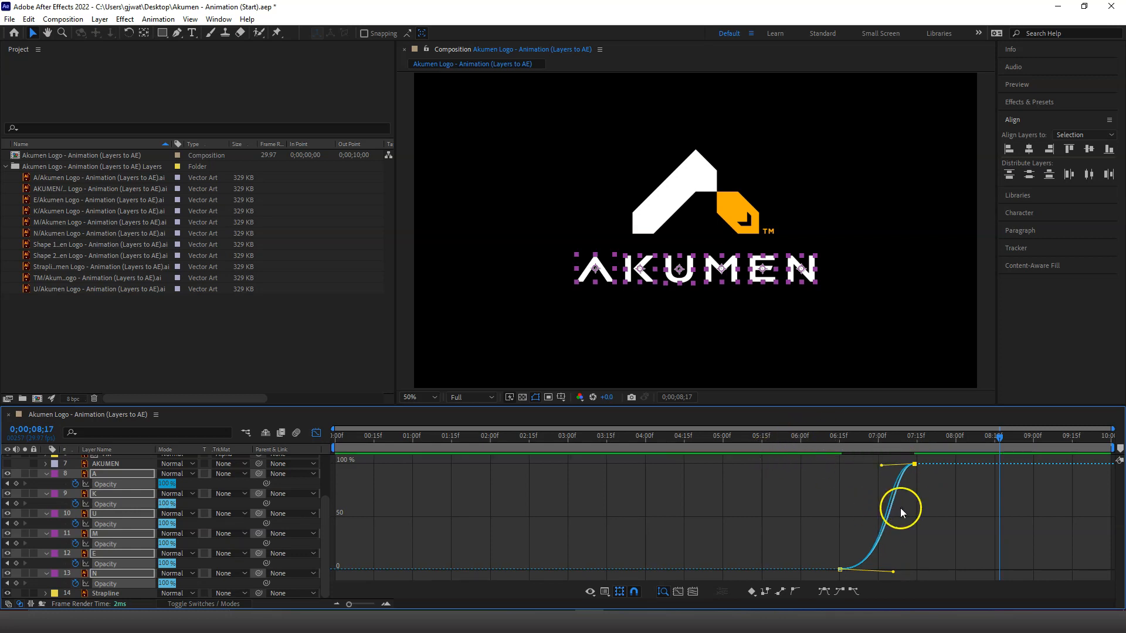
{"action": "left_click_drag", "start_coordinate": [896, 469], "coordinate": [868, 470]}
{"action": "left_click", "coordinate": [919, 481]}
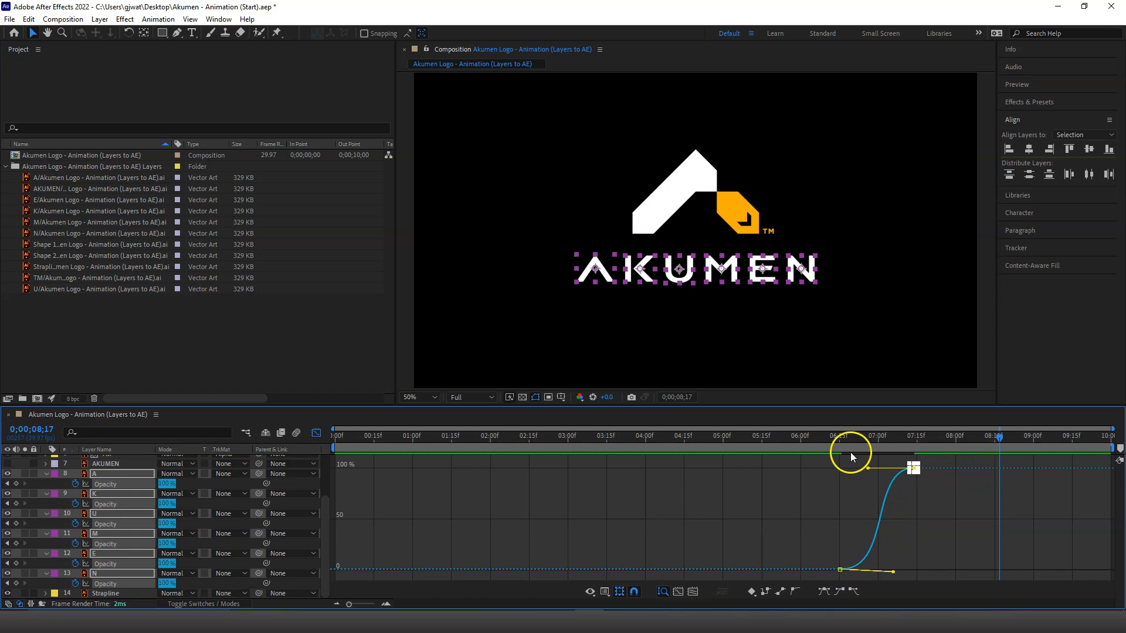
Step: Preview the reshaped fade from 0;00;06;06 and close the Graph Editor
{"action": "left_click_drag", "start_coordinate": [879, 435], "coordinate": [815, 435]}
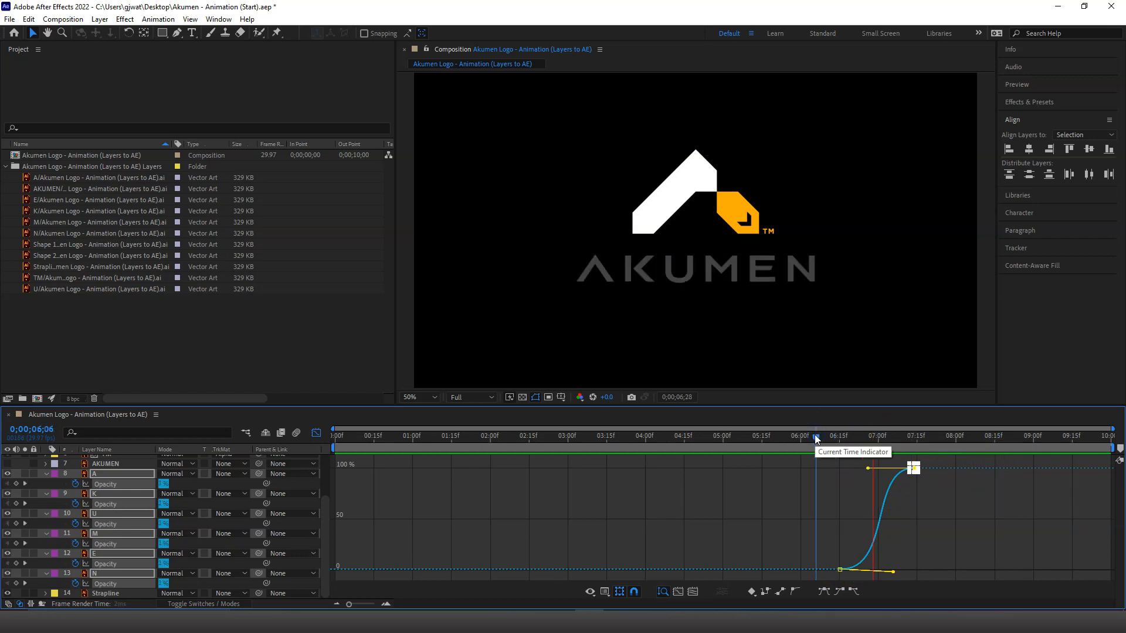
{"action": "key", "text": "space"}
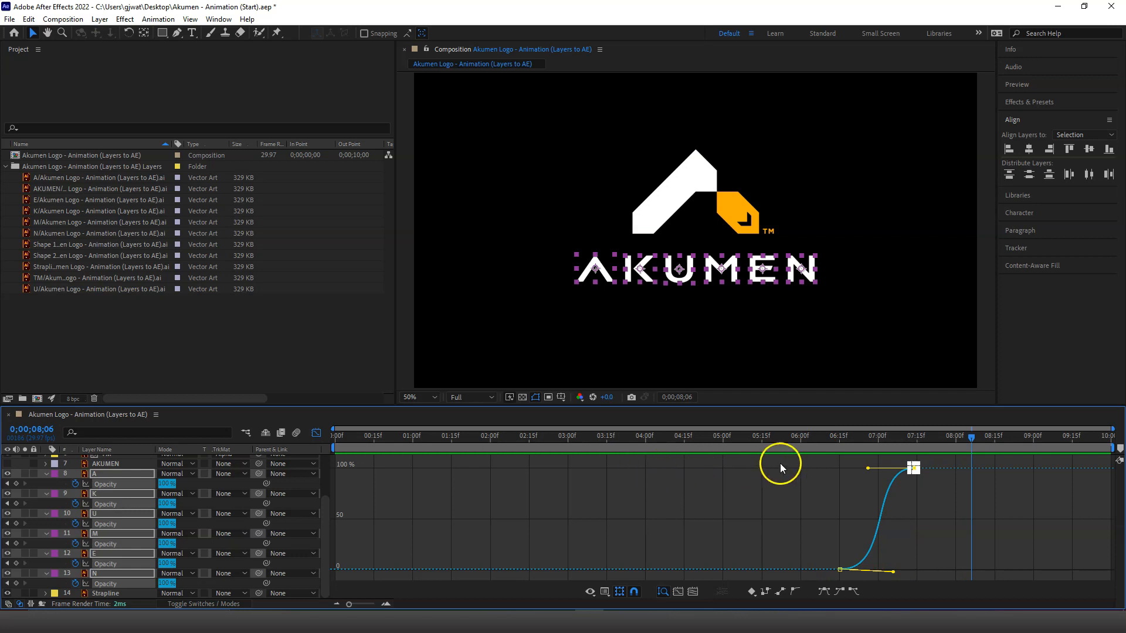
{"action": "left_click", "coordinate": [317, 434]}
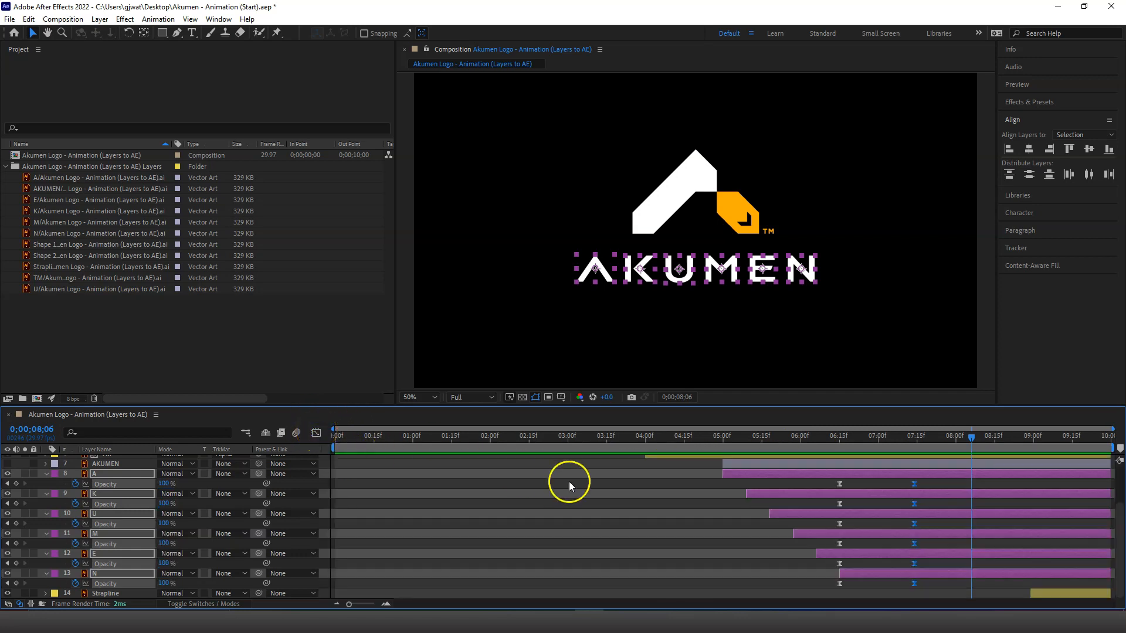
{"action": "left_click_drag", "start_coordinate": [818, 477], "coordinate": [896, 524]}
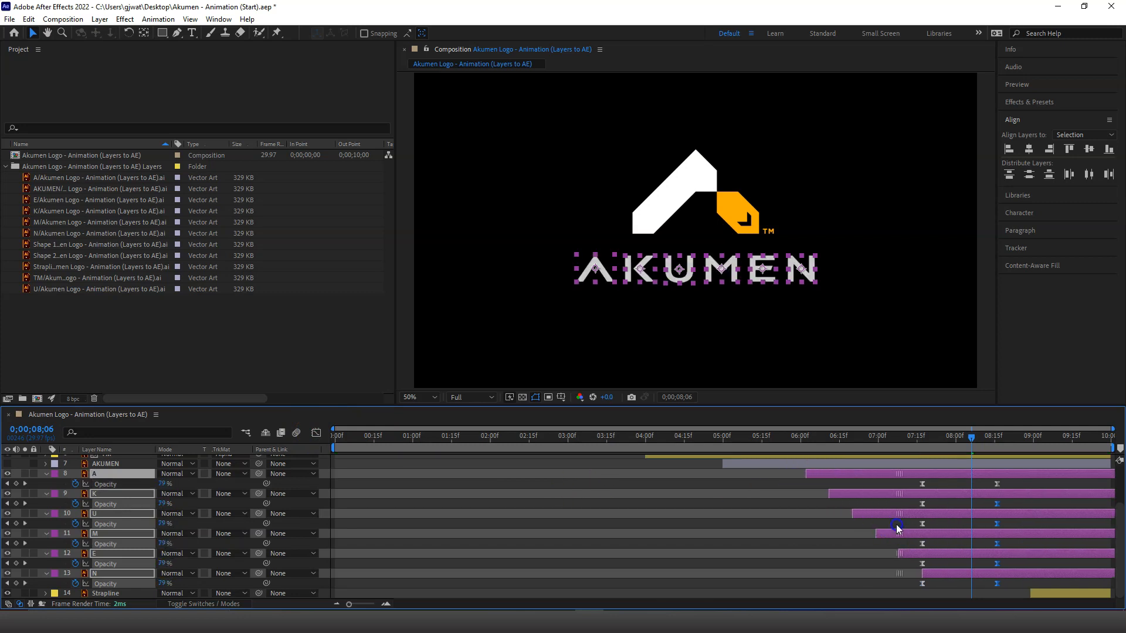
{"action": "key", "text": "ctrl+z"}
{"action": "left_click_drag", "start_coordinate": [824, 481], "coordinate": [942, 586]}
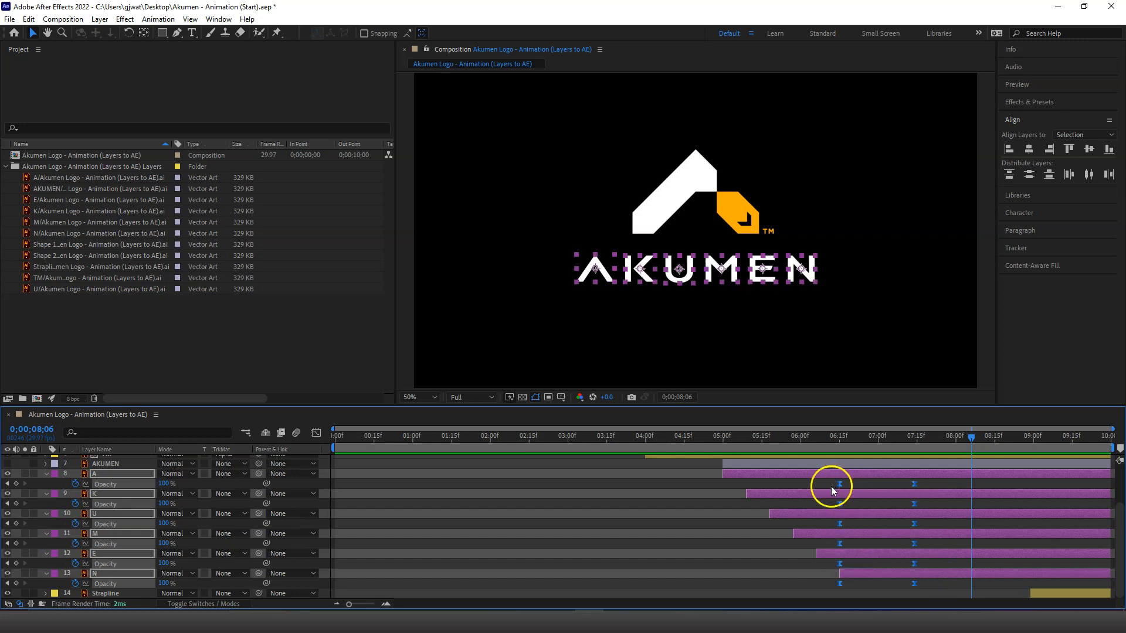
{"action": "left_click_drag", "start_coordinate": [823, 482], "coordinate": [930, 586]}
{"action": "left_click", "coordinate": [927, 564]}
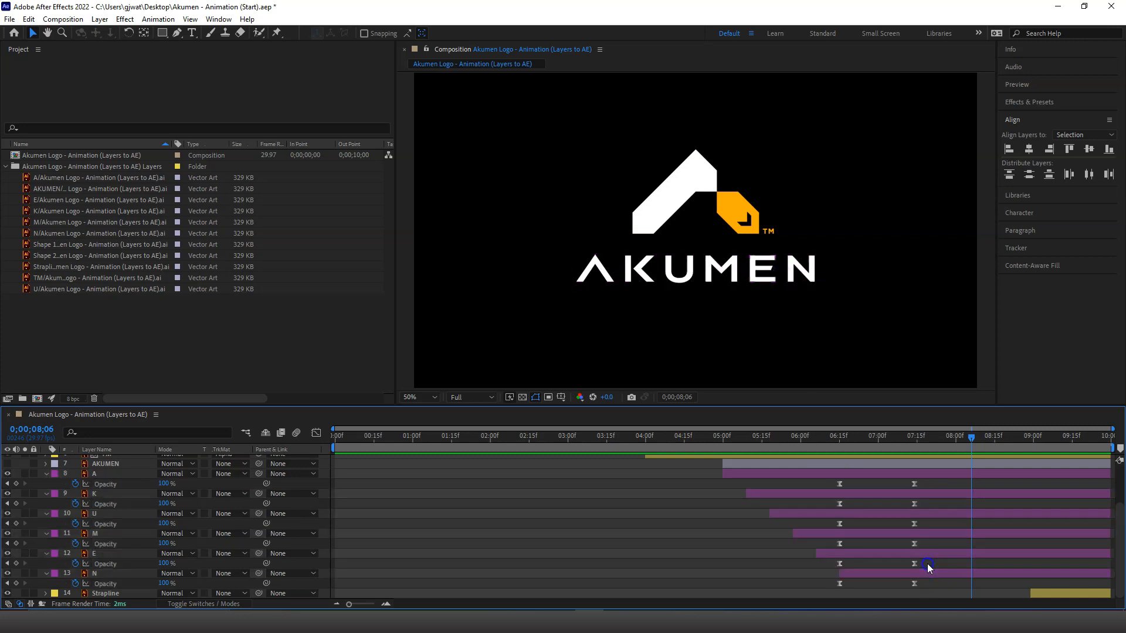
Step: Shift the opacity keyframe pairs of the E, M, U, K and A layers so each starts at its own layer's in point
{"action": "mouse_move", "coordinate": [807, 564]}
{"action": "left_mouse_down"}
{"action": "mouse_move", "coordinate": [833, 565]}
{"action": "mouse_move", "coordinate": [817, 564]}
{"action": "left_mouse_up"}
{"action": "left_click_drag", "start_coordinate": [928, 547], "coordinate": [793, 544]}
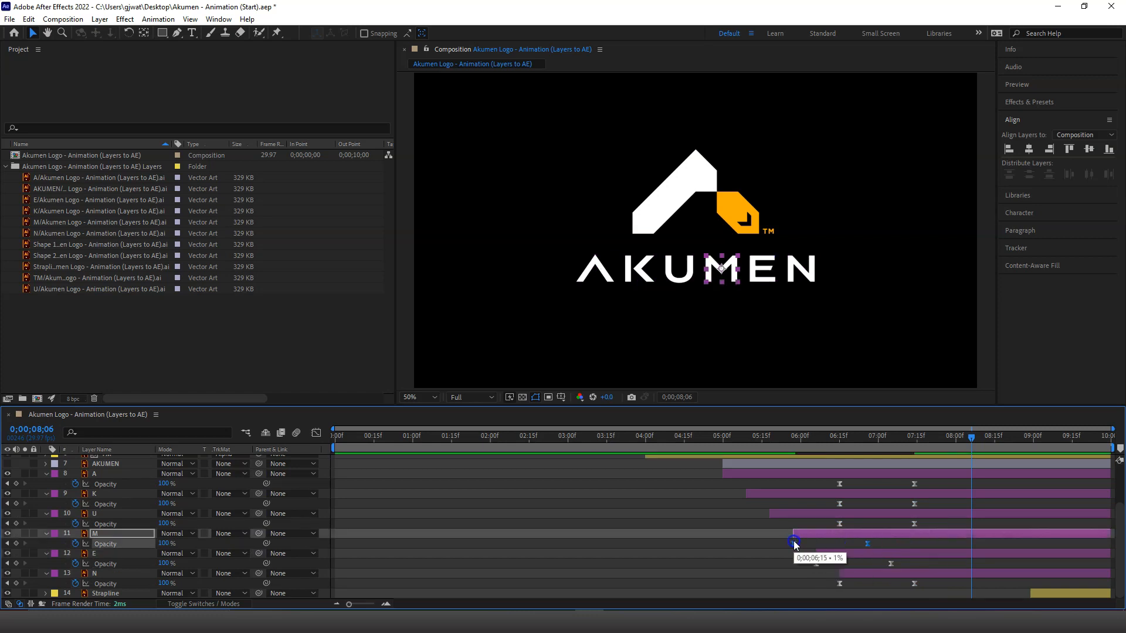
{"action": "left_click", "coordinate": [877, 525]}
{"action": "left_click_drag", "start_coordinate": [970, 435], "coordinate": [923, 452]}
{"action": "left_click_drag", "start_coordinate": [925, 520], "coordinate": [826, 523]}
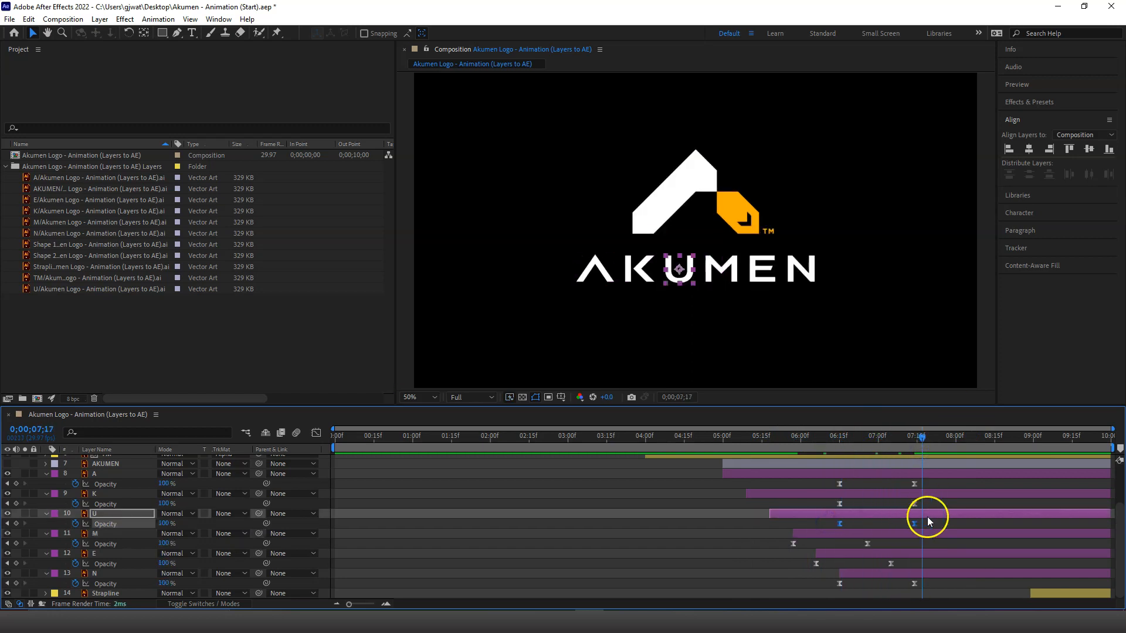
{"action": "left_click_drag", "start_coordinate": [931, 522], "coordinate": [770, 522]}
{"action": "left_click_drag", "start_coordinate": [927, 499], "coordinate": [745, 503]}
{"action": "left_click_drag", "start_coordinate": [935, 483], "coordinate": [724, 483]}
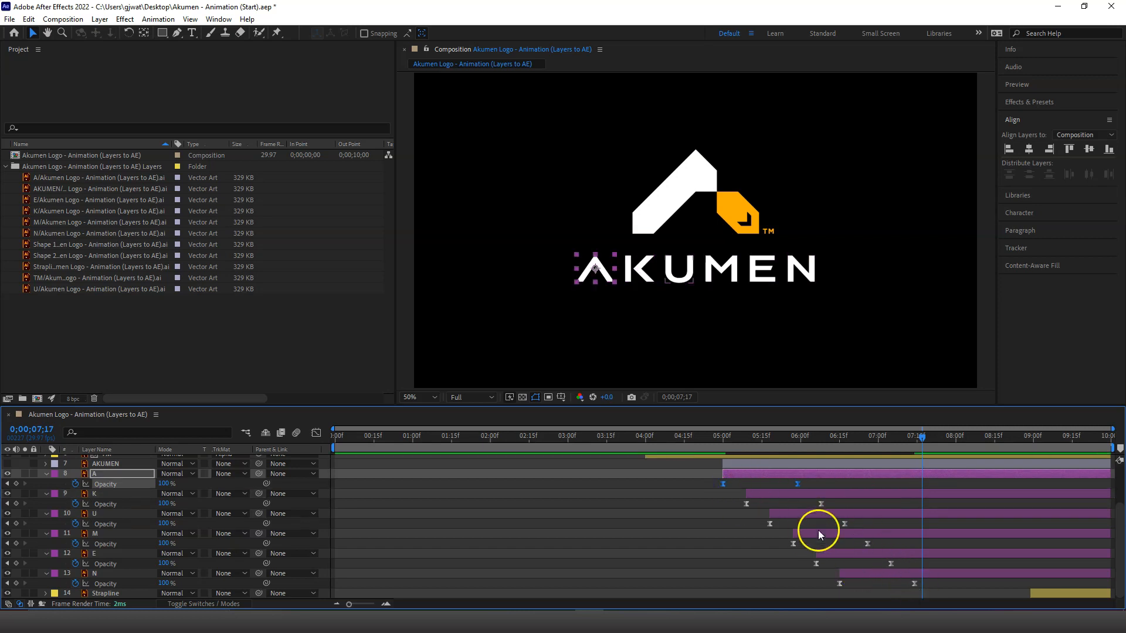
Step: Preview the staggered letter fade-in from 0;00;04;21 and again from 0;00;03;23
{"action": "left_click_drag", "start_coordinate": [926, 441], "coordinate": [699, 444]}
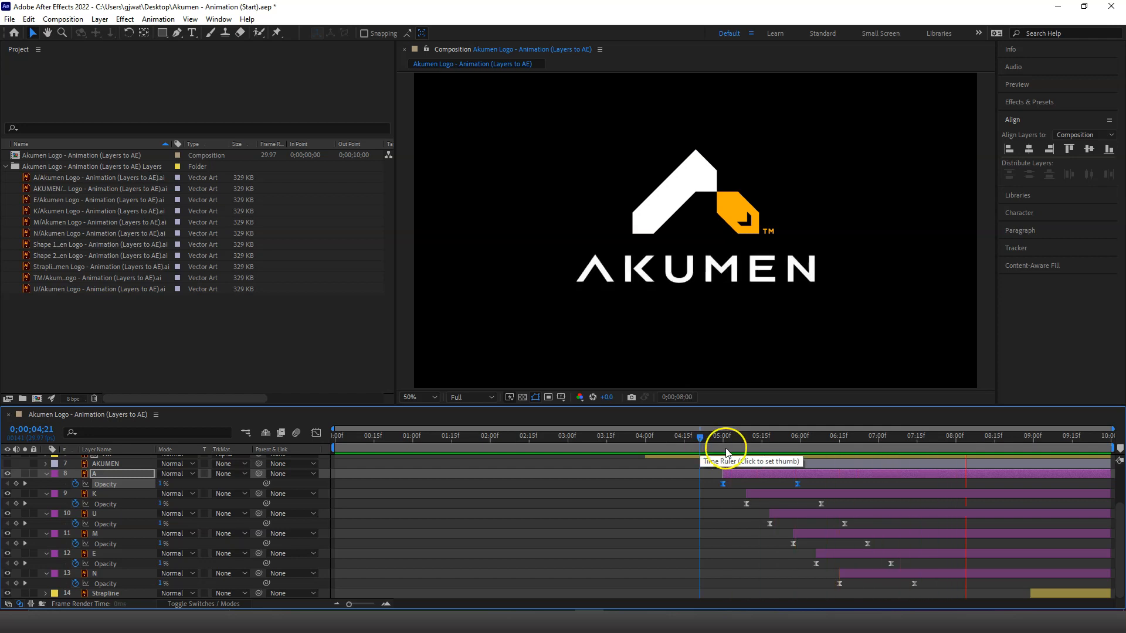
{"action": "left_click_drag", "start_coordinate": [695, 438], "coordinate": [629, 437]}
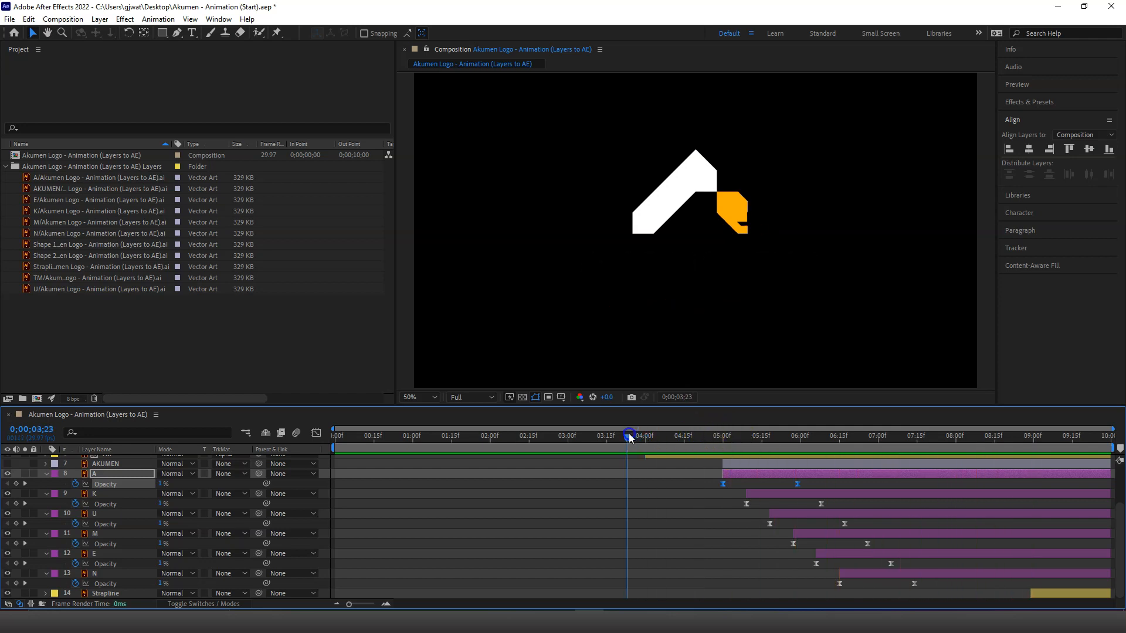
{"action": "key", "text": "space"}
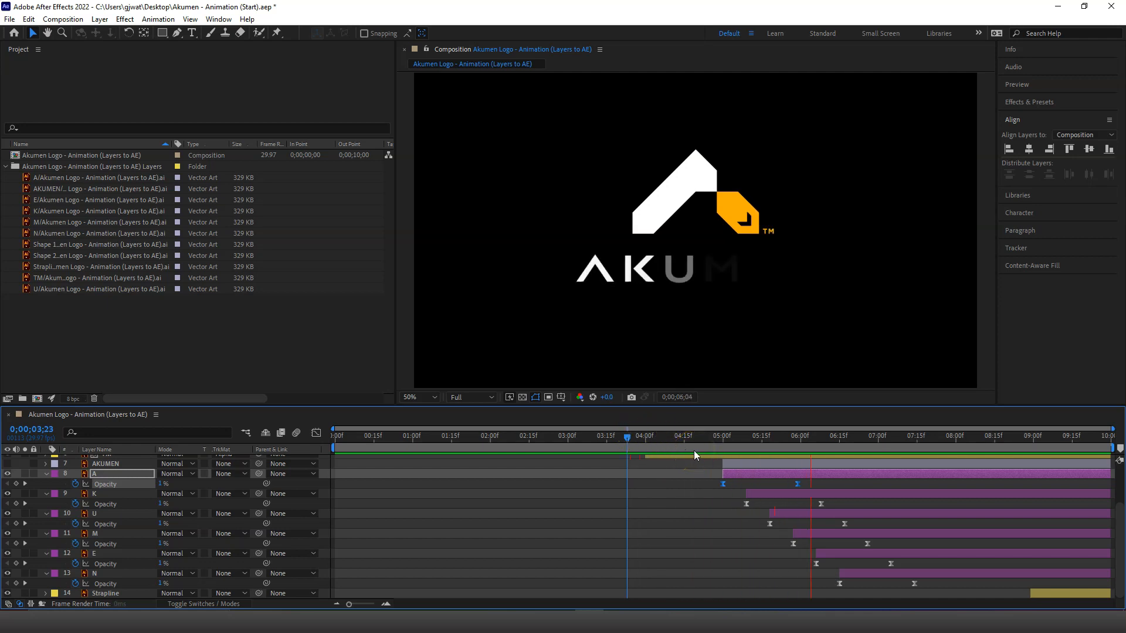
{"action": "key", "text": "space"}
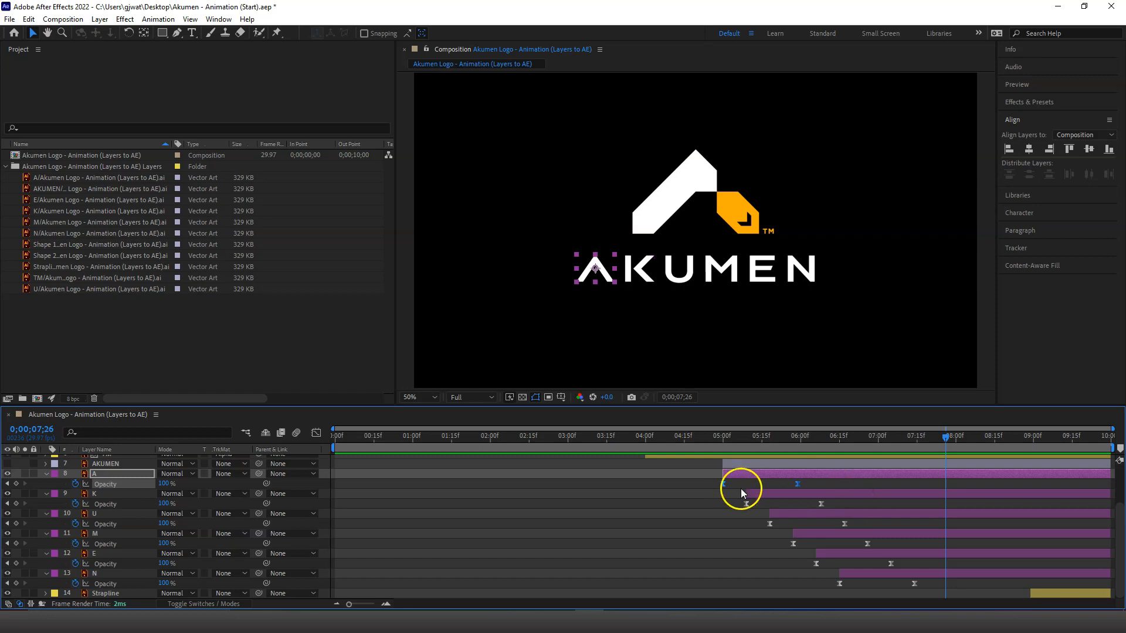
Step: Collapse the keyframed properties of the A, K, U, M, E and N letter layers and deselect them
{"action": "left_click", "coordinate": [121, 473]}
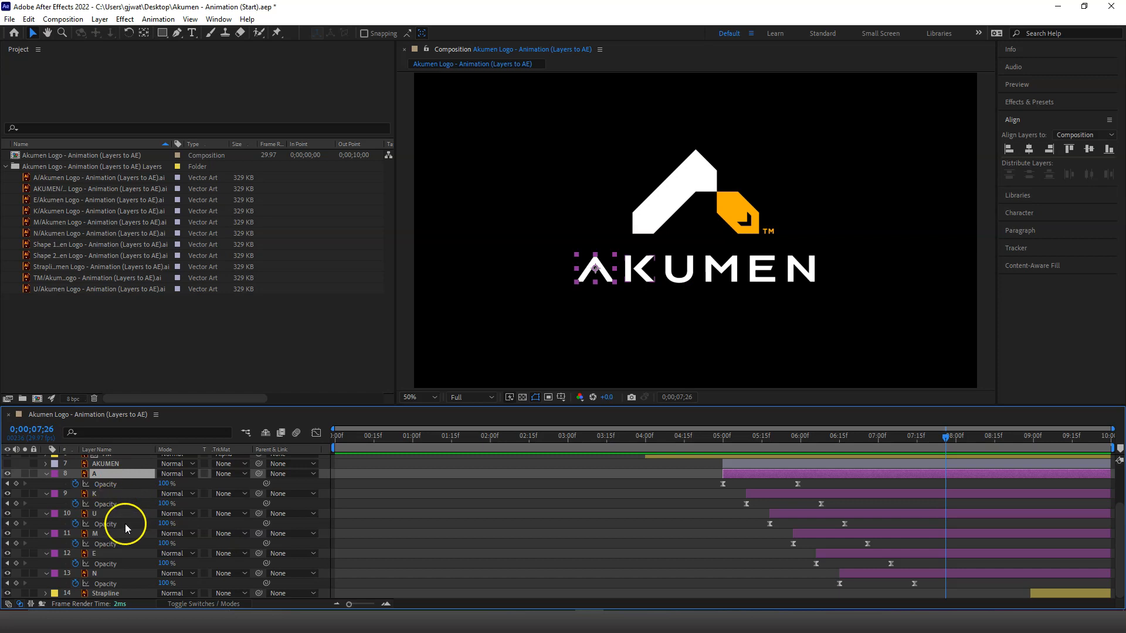
{"action": "left_click", "coordinate": [125, 574], "text": "shift"}
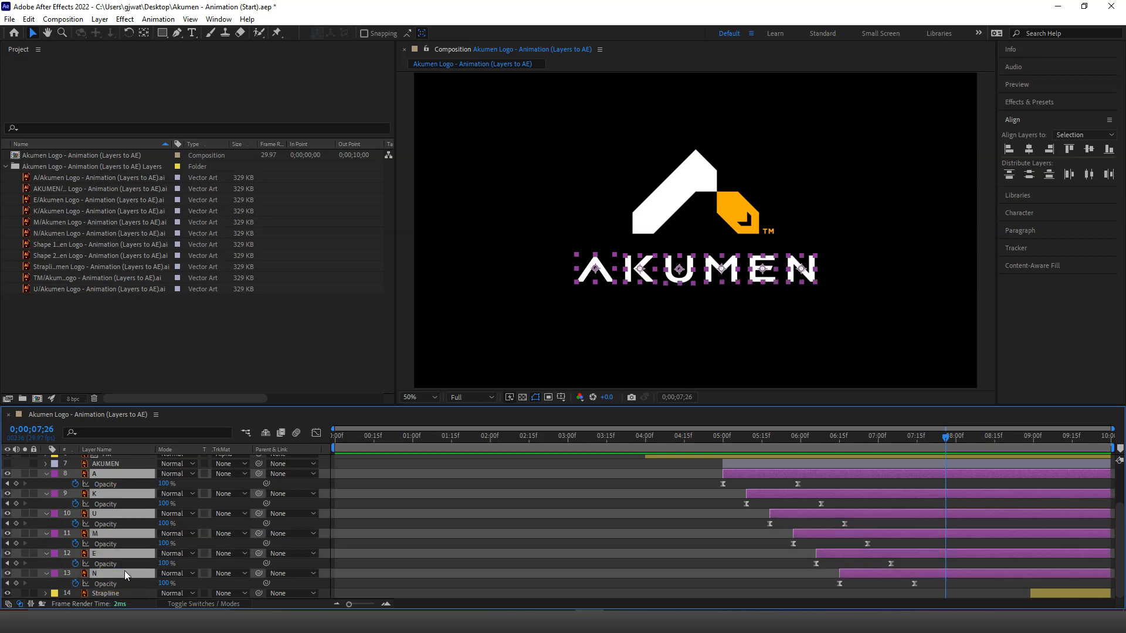
{"action": "key", "text": "u"}
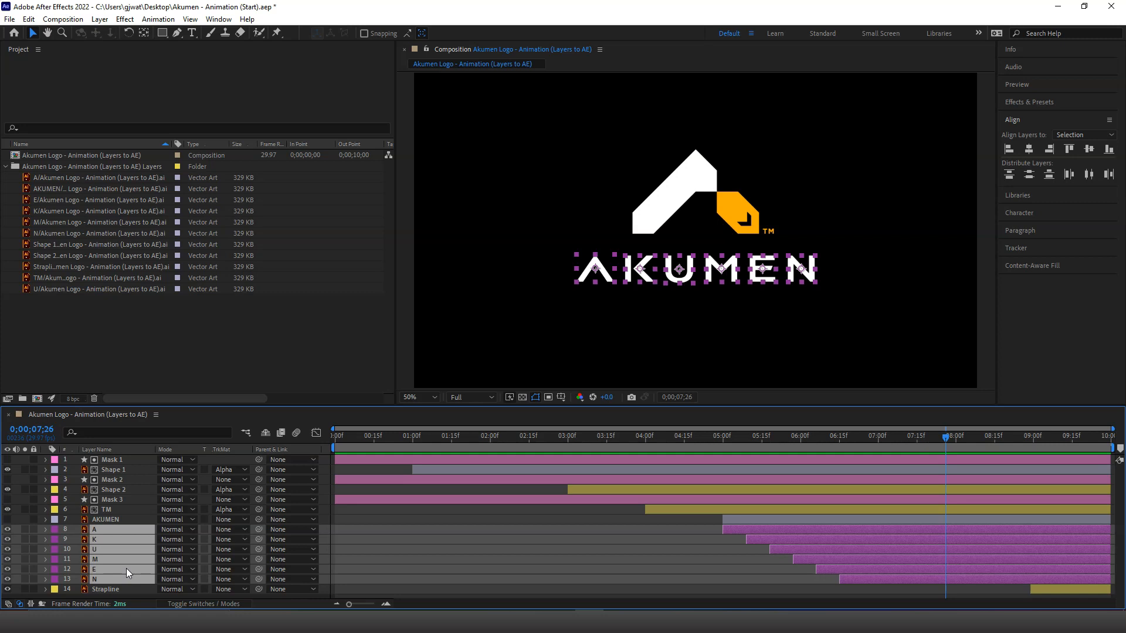
{"action": "key", "text": "u"}
{"action": "key", "text": "u"}
{"action": "left_click", "coordinate": [665, 527]}
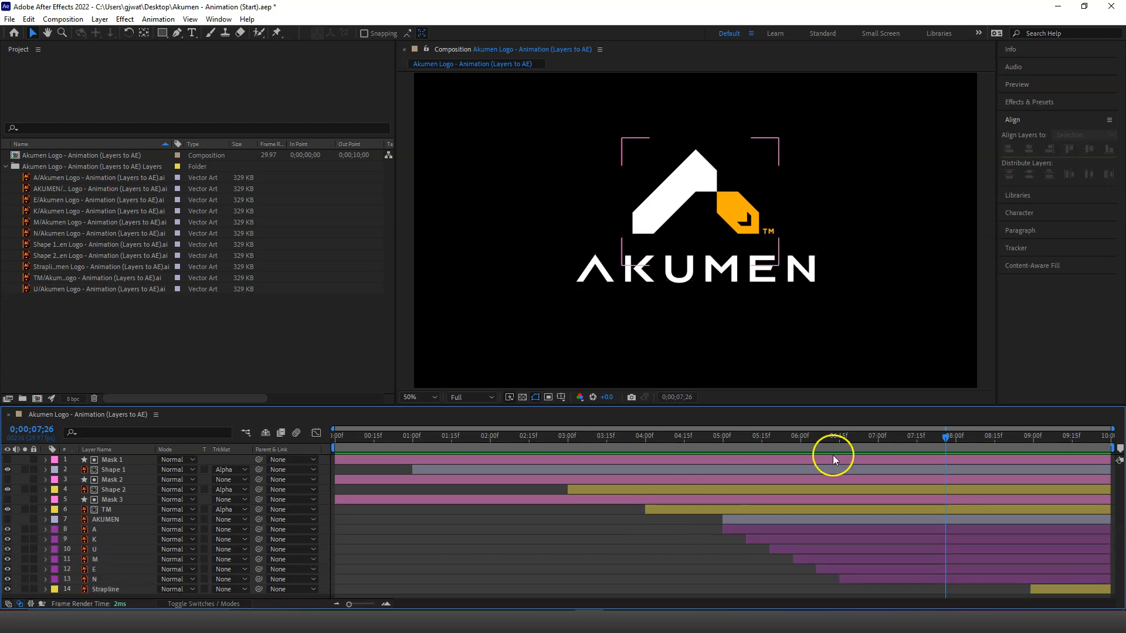
Step: Examine how the A, K, U, M, E and N layers' start times are staggered, scrubbing back to 0;00;05;09
{"action": "mouse_move", "coordinate": [944, 437]}
{"action": "left_mouse_down"}
{"action": "mouse_move", "coordinate": [353, 434]}
{"action": "mouse_move", "coordinate": [623, 428]}
{"action": "mouse_move", "coordinate": [1044, 450]}
{"action": "mouse_move", "coordinate": [694, 448]}
{"action": "mouse_move", "coordinate": [981, 442]}
{"action": "left_mouse_up"}
{"action": "left_click", "coordinate": [801, 497]}
{"action": "left_click", "coordinate": [739, 531]}
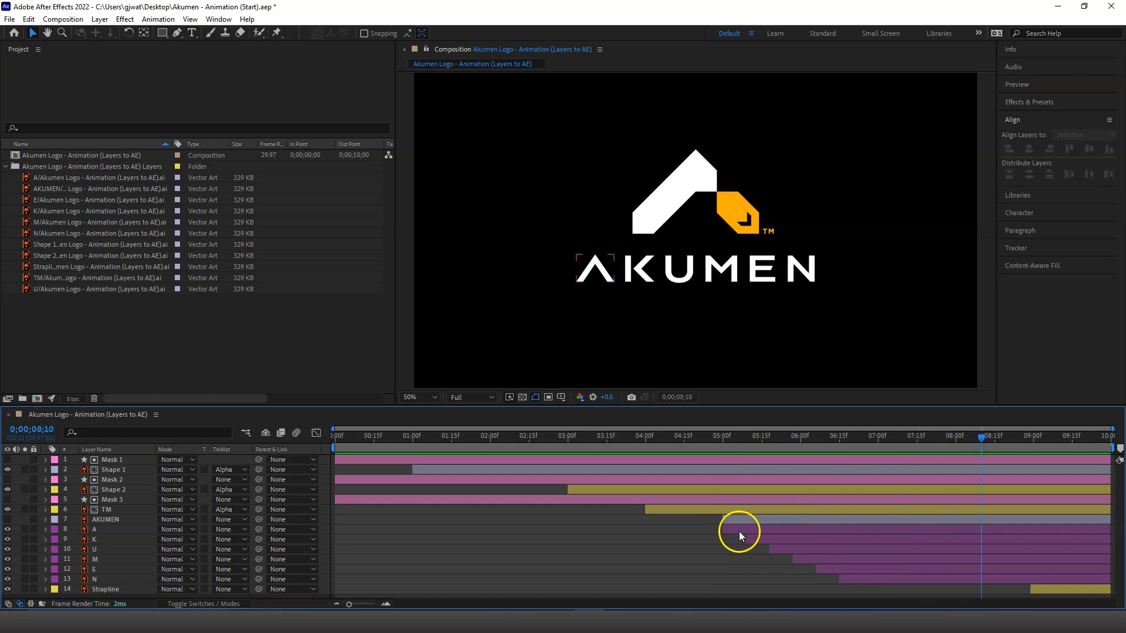
{"action": "left_click", "coordinate": [772, 538]}
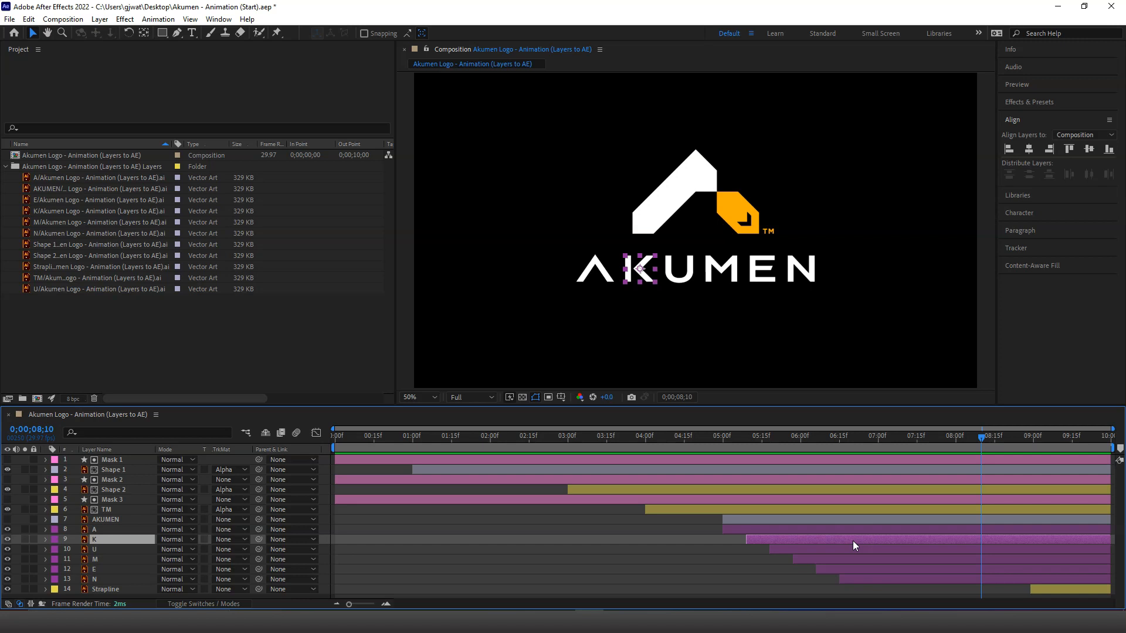
{"action": "left_click", "coordinate": [897, 579], "text": "shift"}
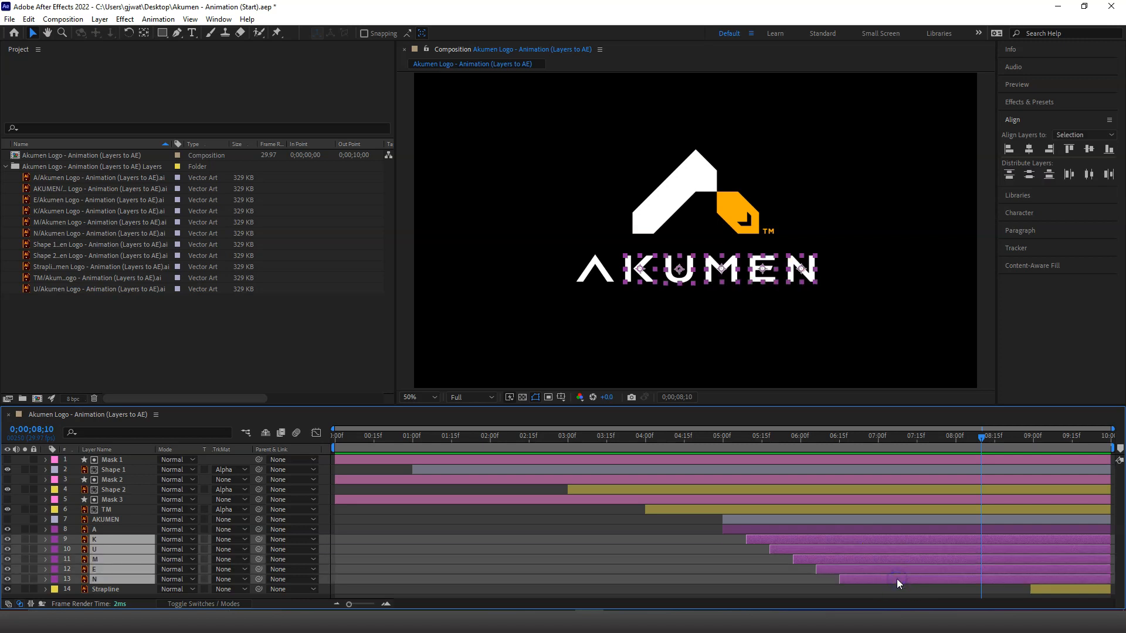
{"action": "key", "text": "Page_Down"}
{"action": "key", "text": "Page_Up"}
{"action": "left_click_drag", "start_coordinate": [981, 437], "coordinate": [744, 435]}
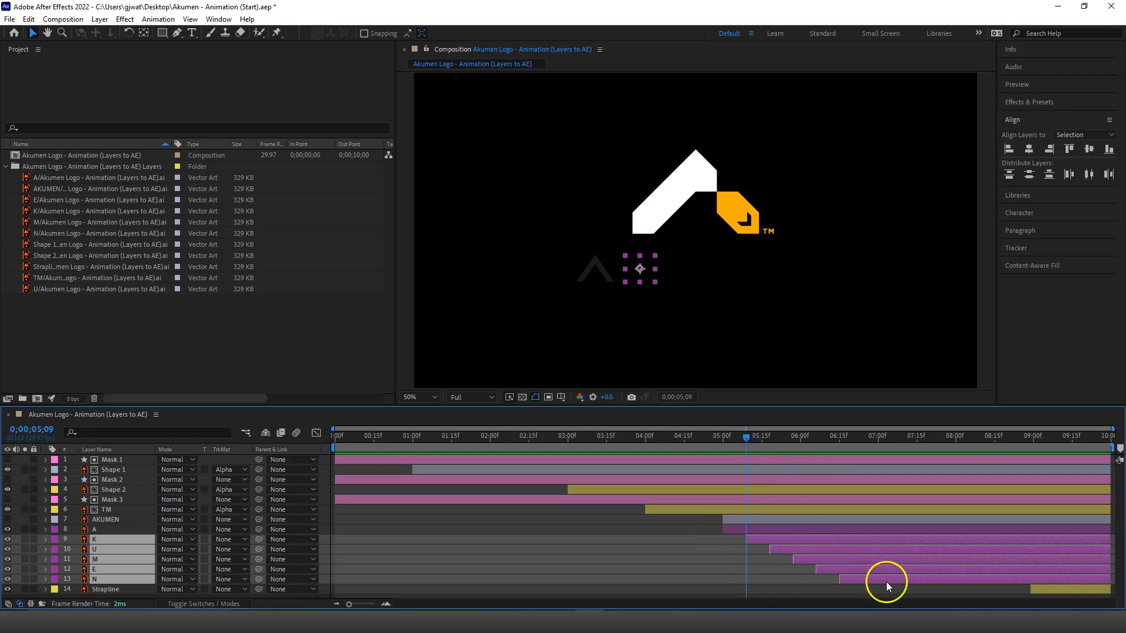
Step: Extend the Strapline layer's in point back so it starts at 0;00;08;00
{"action": "left_click", "coordinate": [1046, 588]}
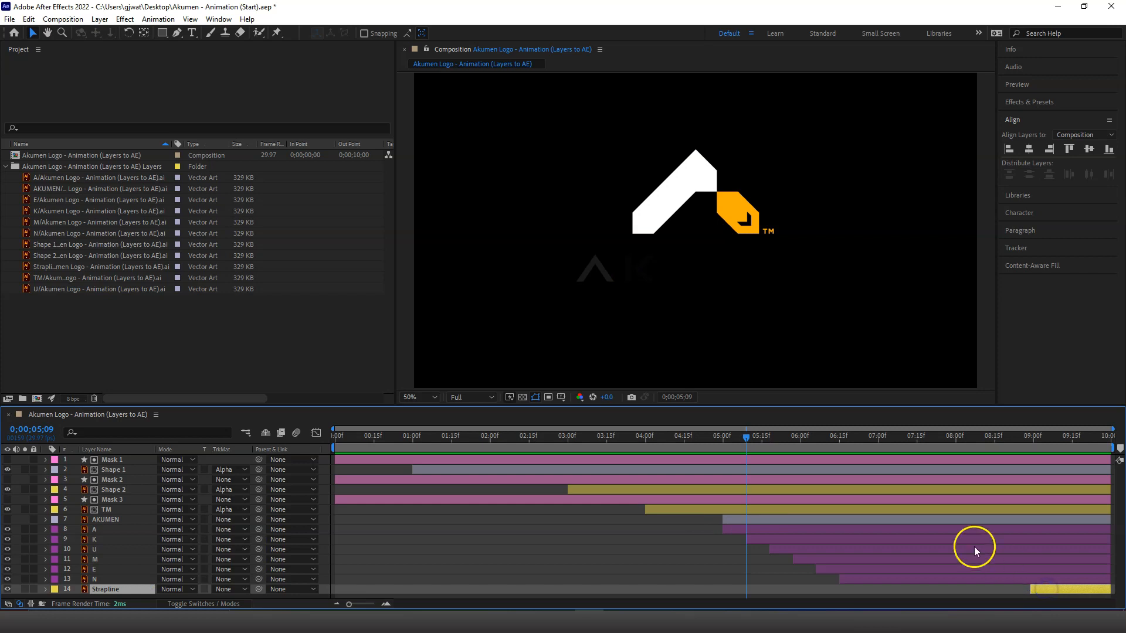
{"action": "left_click_drag", "start_coordinate": [755, 447], "coordinate": [1044, 445]}
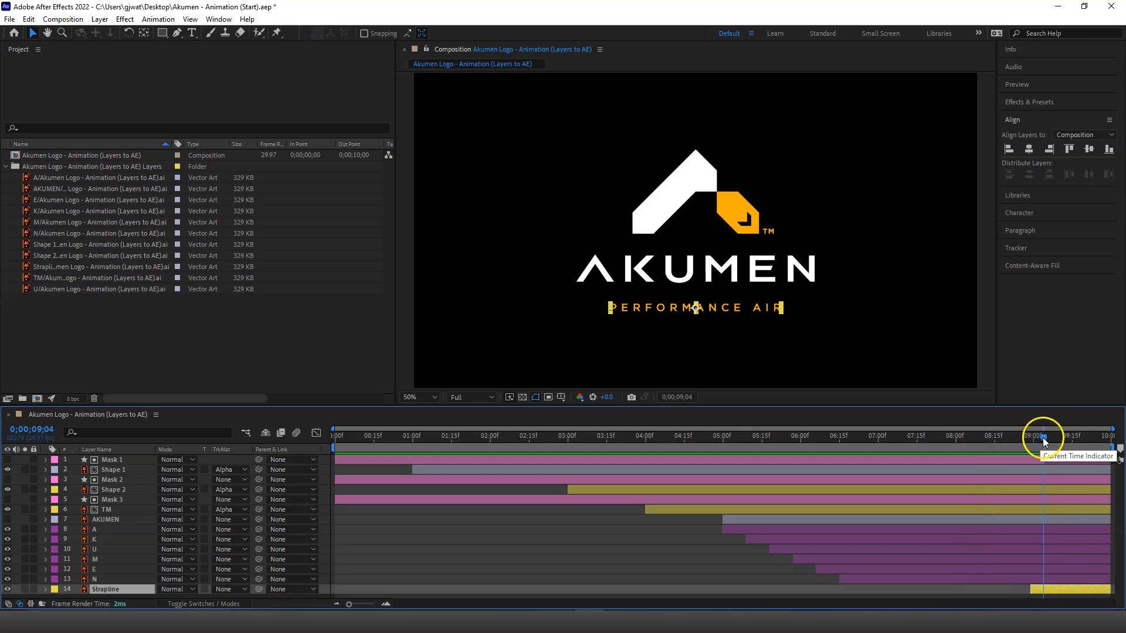
{"action": "left_click_drag", "start_coordinate": [1043, 443], "coordinate": [1031, 443]}
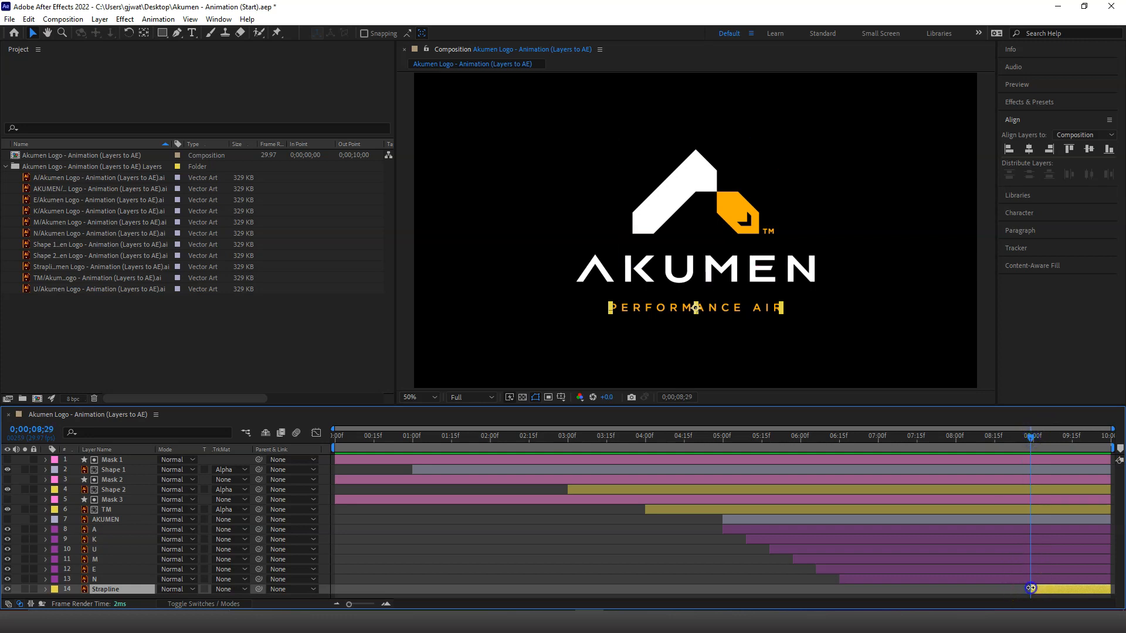
{"action": "left_click_drag", "start_coordinate": [1031, 588], "coordinate": [960, 589]}
{"action": "left_click_drag", "start_coordinate": [956, 438], "coordinate": [956, 438]}
{"action": "left_click_drag", "start_coordinate": [957, 589], "coordinate": [955, 588]}
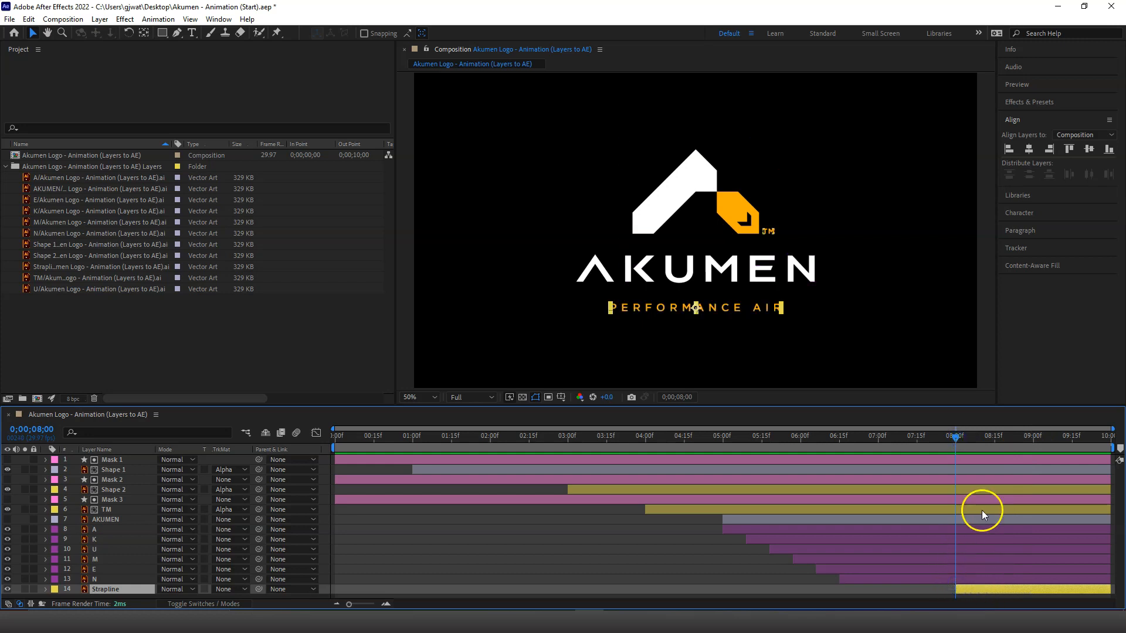
Step: Keyframe the Strapline layer's opacity at 100% at 0;00;09;00 and 0% at 0;00;08;00
{"action": "left_click_drag", "start_coordinate": [957, 438], "coordinate": [1035, 440]}
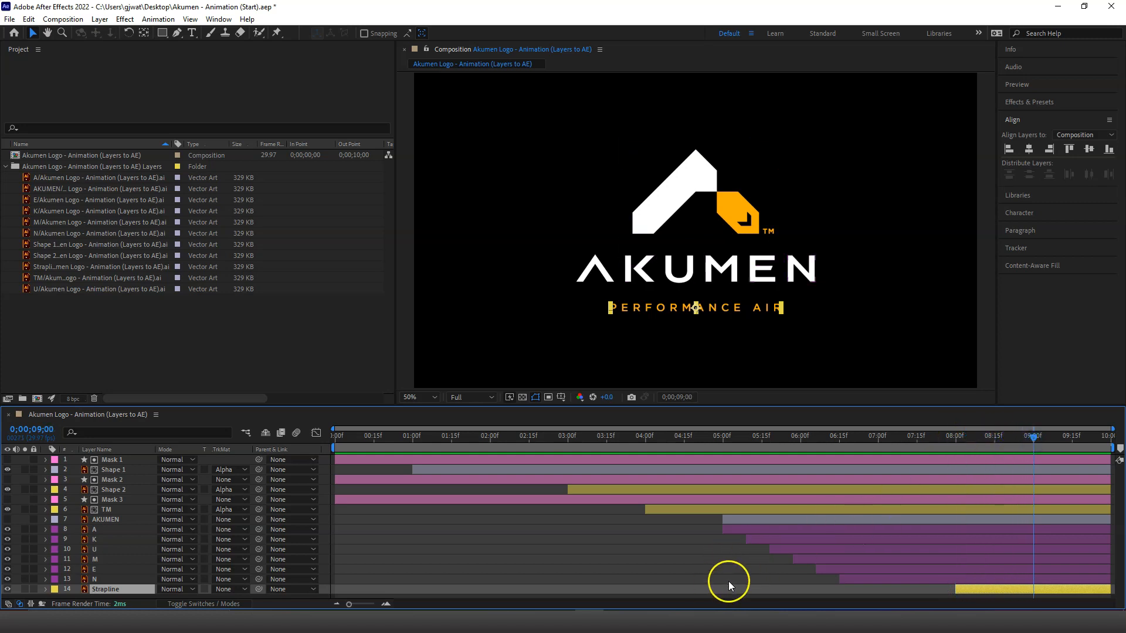
{"action": "key", "text": "t"}
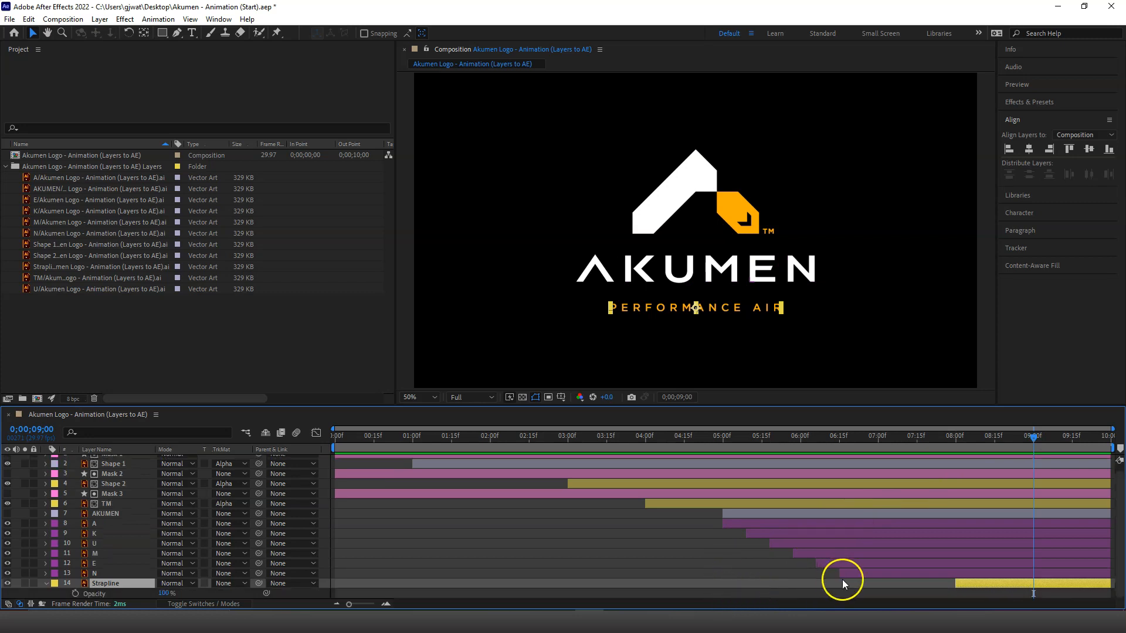
{"action": "left_click", "coordinate": [73, 592]}
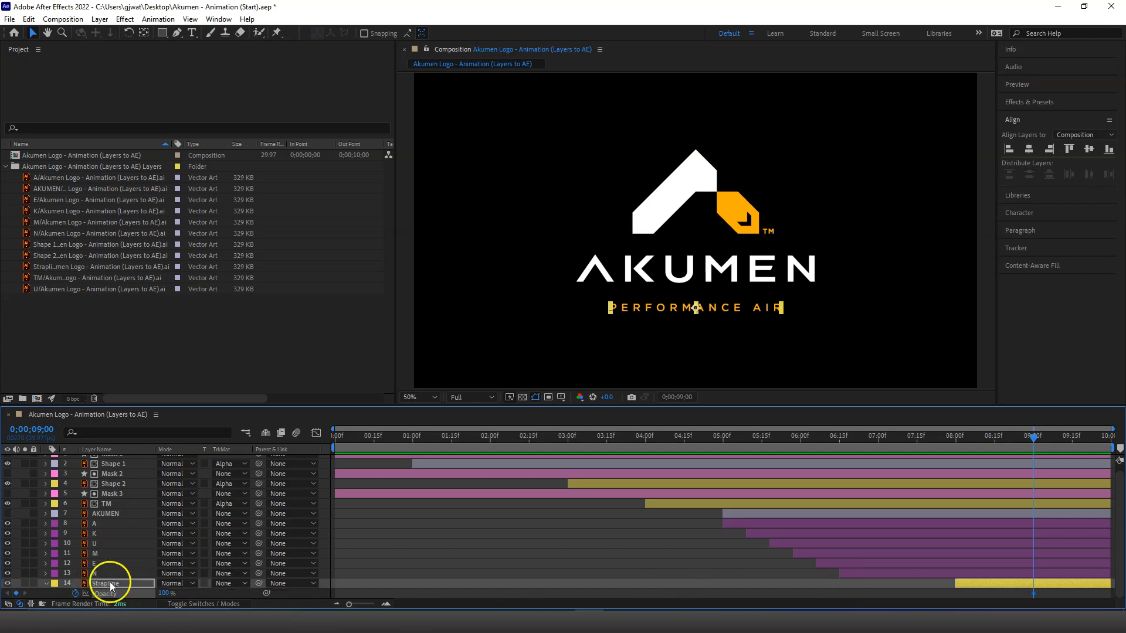
{"action": "left_click_drag", "start_coordinate": [1032, 436], "coordinate": [955, 438]}
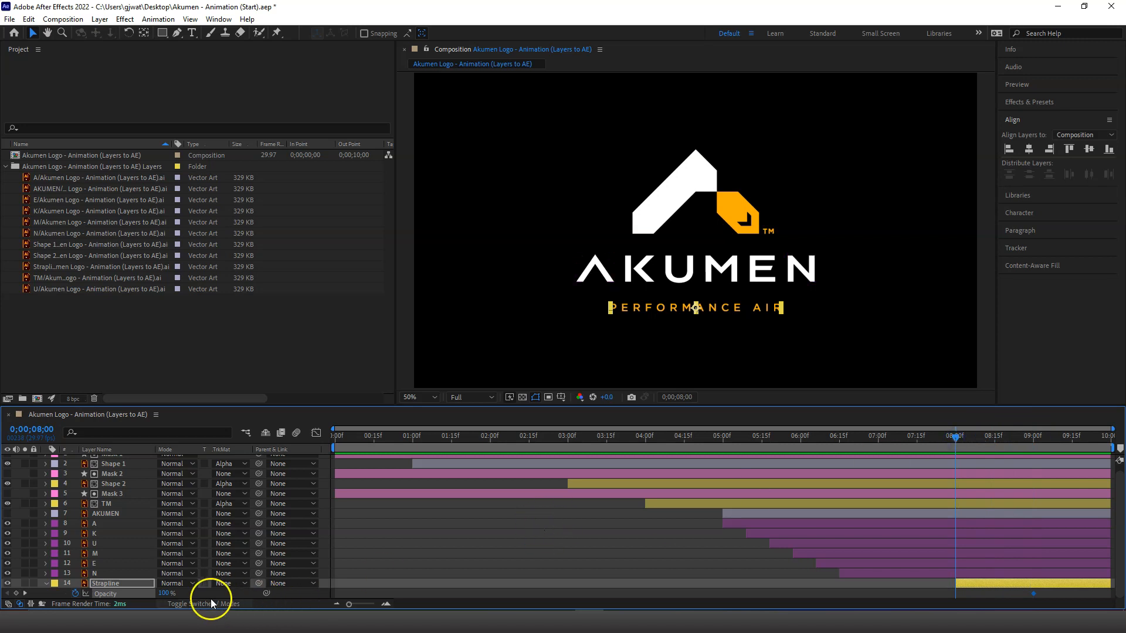
{"action": "left_click_drag", "start_coordinate": [167, 591], "coordinate": [154, 591]}
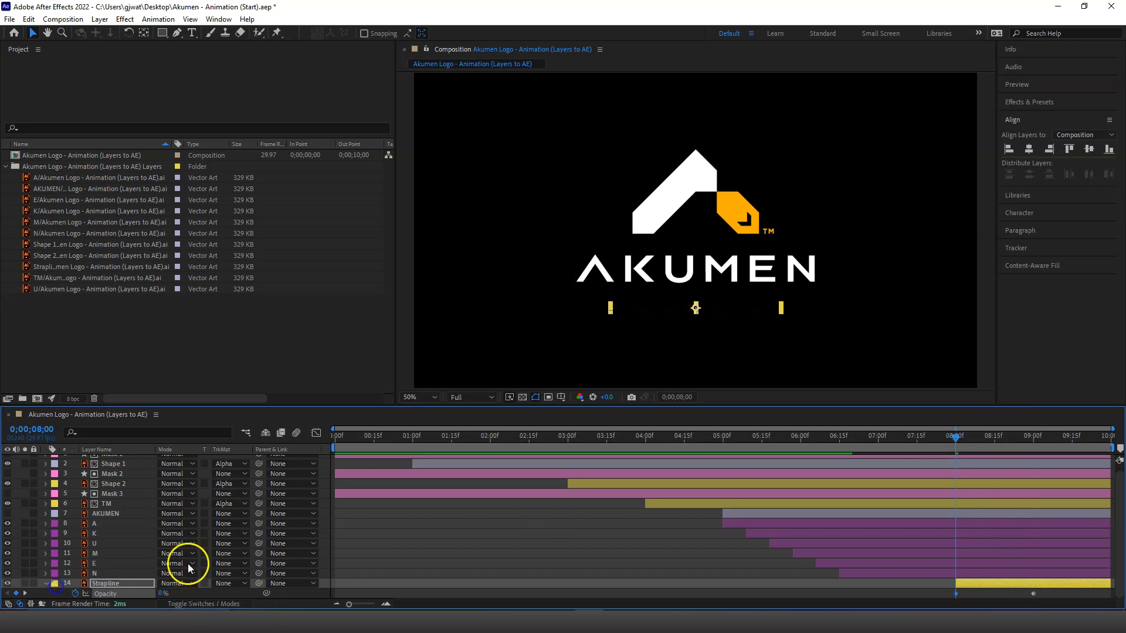
Step: Check the Strapline fade by scrubbing and stepping between its two opacity keyframes
{"action": "left_click_drag", "start_coordinate": [958, 437], "coordinate": [1036, 440]}
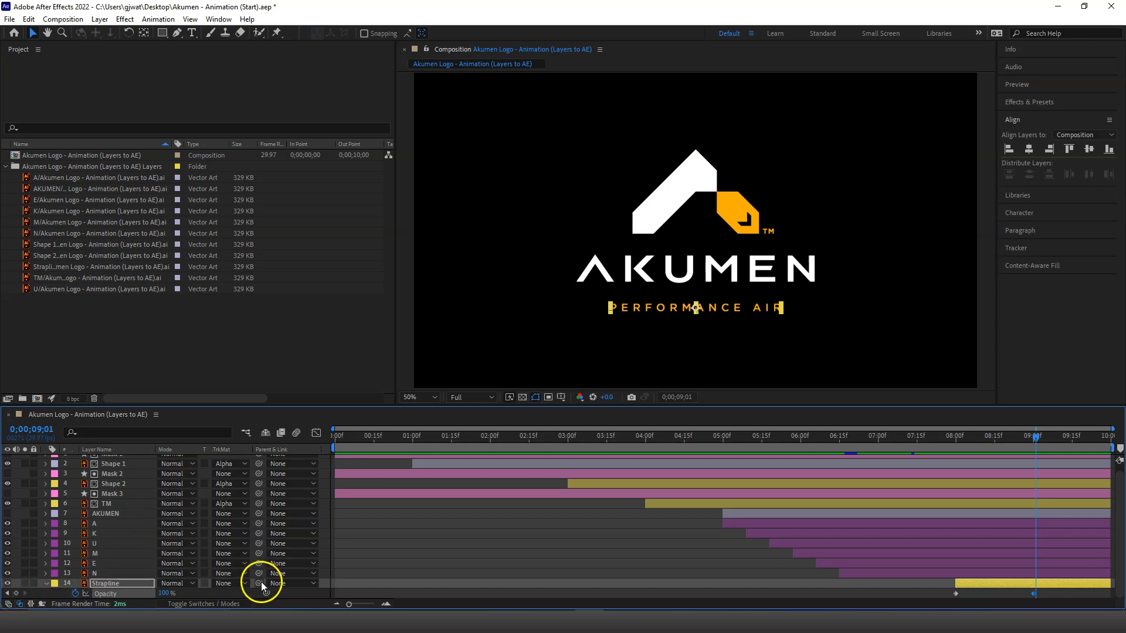
{"action": "left_click_drag", "start_coordinate": [1035, 437], "coordinate": [953, 447]}
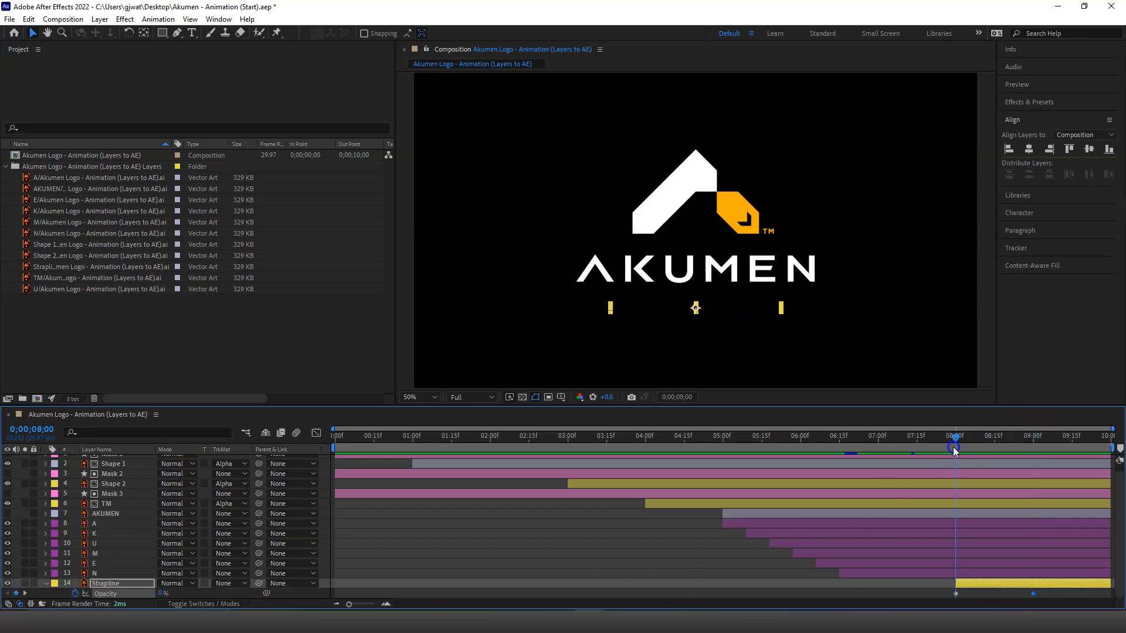
{"action": "left_click", "coordinate": [25, 594]}
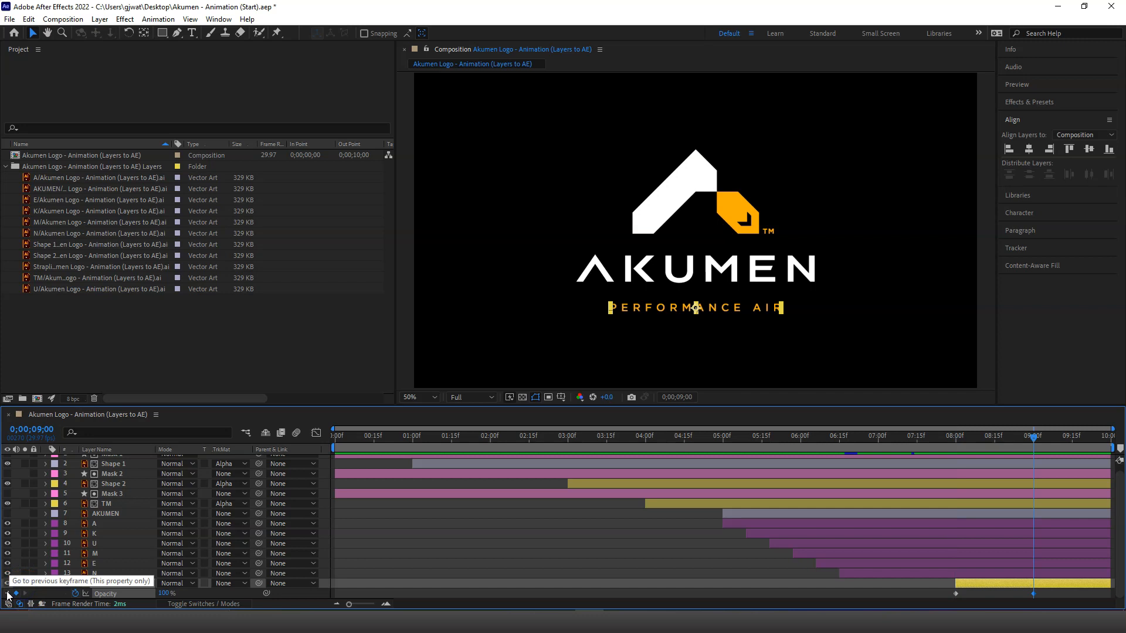
{"action": "left_click", "coordinate": [7, 593]}
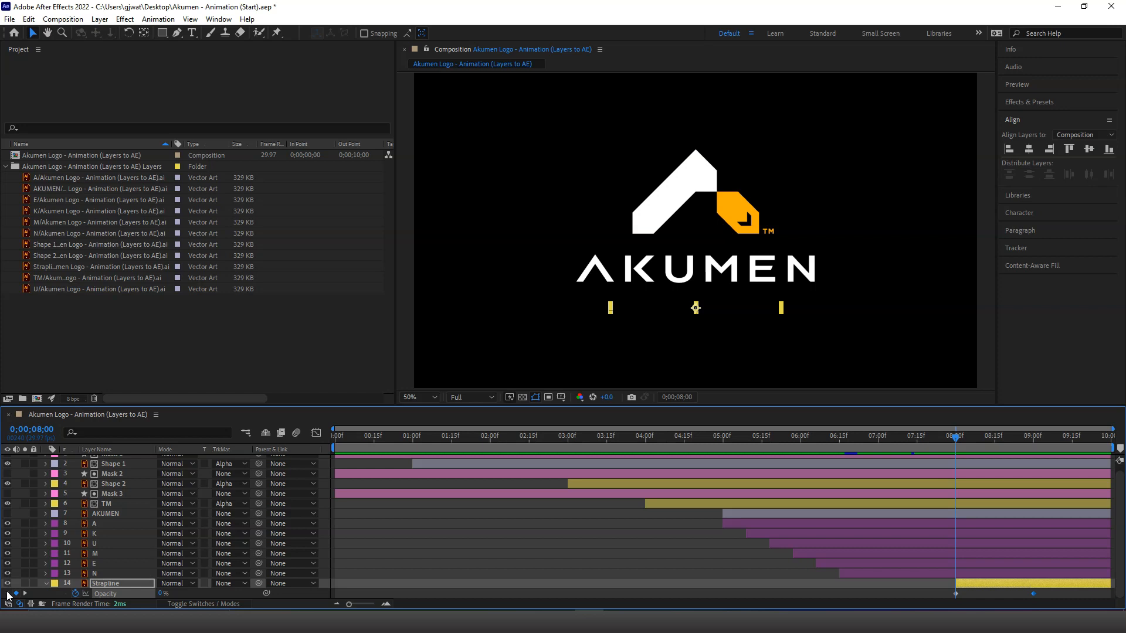
Step: Keyframe Strapline's position at 0;00;09;00 in its current place and at 0;00;08;00 lowered to 960.0, 1035.1
{"action": "left_click", "coordinate": [24, 593]}
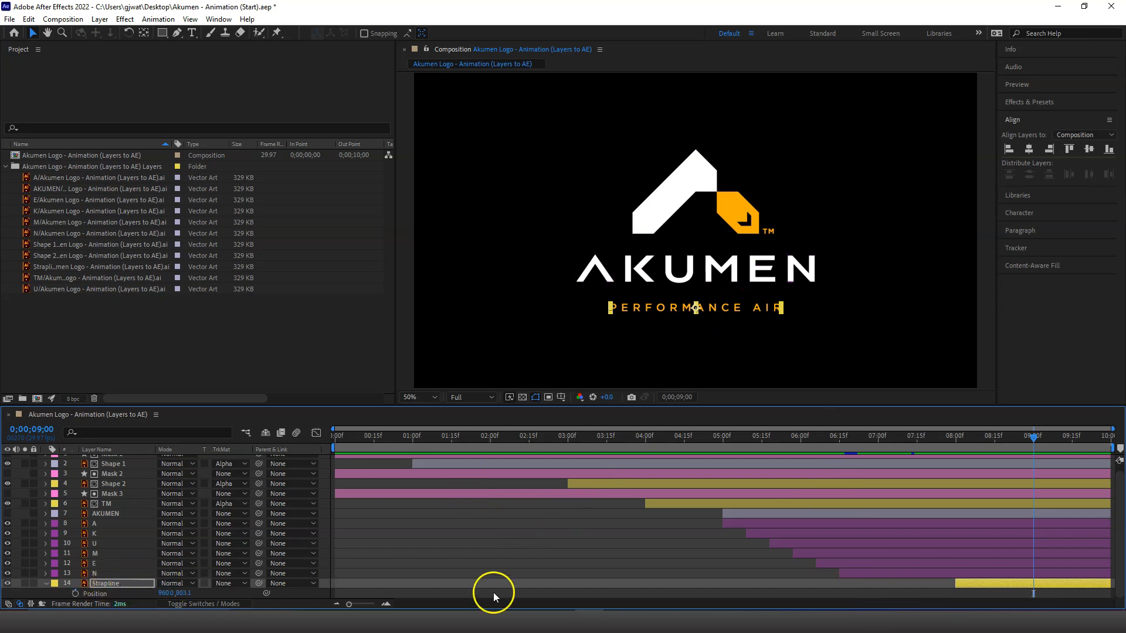
{"action": "left_click", "coordinate": [76, 594]}
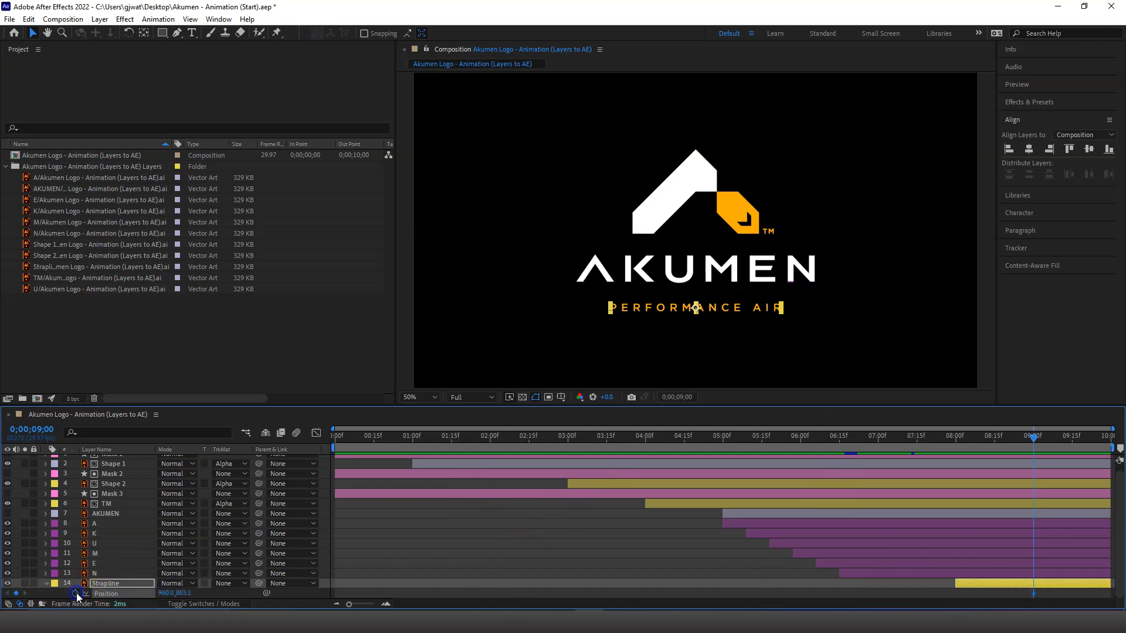
{"action": "left_click", "coordinate": [46, 582]}
{"action": "left_click", "coordinate": [47, 581]}
{"action": "left_click", "coordinate": [47, 580]}
{"action": "left_click", "coordinate": [46, 589]}
{"action": "left_click", "coordinate": [79, 557]}
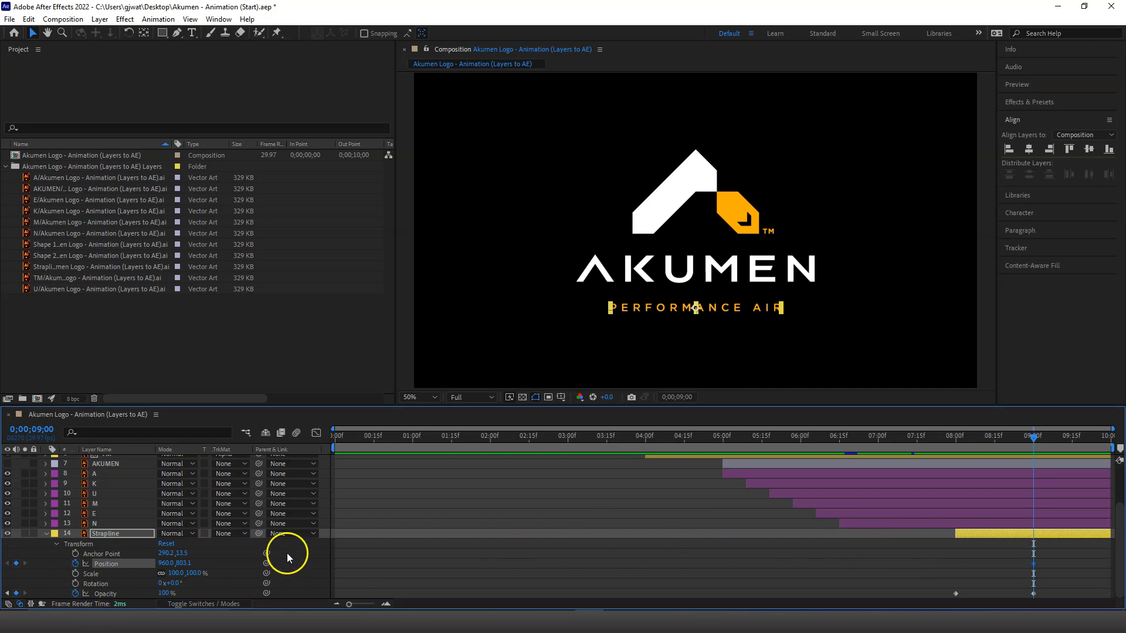
{"action": "left_click", "coordinate": [8, 594]}
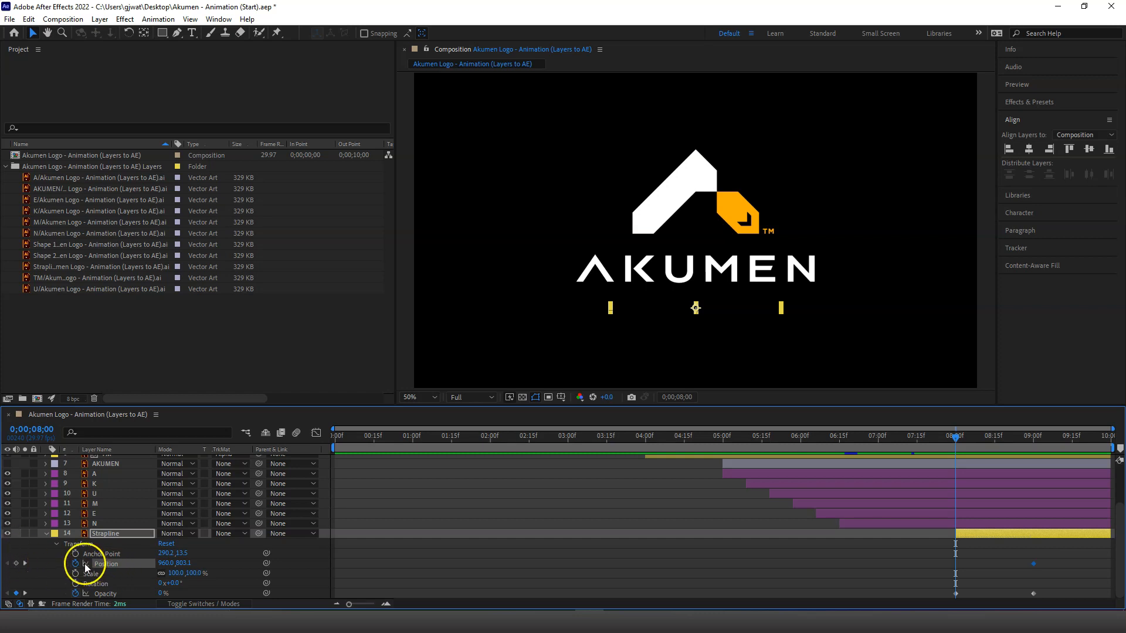
{"action": "left_click_drag", "start_coordinate": [185, 563], "coordinate": [316, 567]}
Step: Preview the Strapline's rise and fade-in from 0;00;07;21
{"action": "mouse_move", "coordinate": [951, 437]}
{"action": "left_mouse_down"}
{"action": "mouse_move", "coordinate": [1041, 443]}
{"action": "mouse_move", "coordinate": [934, 437]}
{"action": "left_mouse_up"}
{"action": "left_click", "coordinate": [978, 556]}
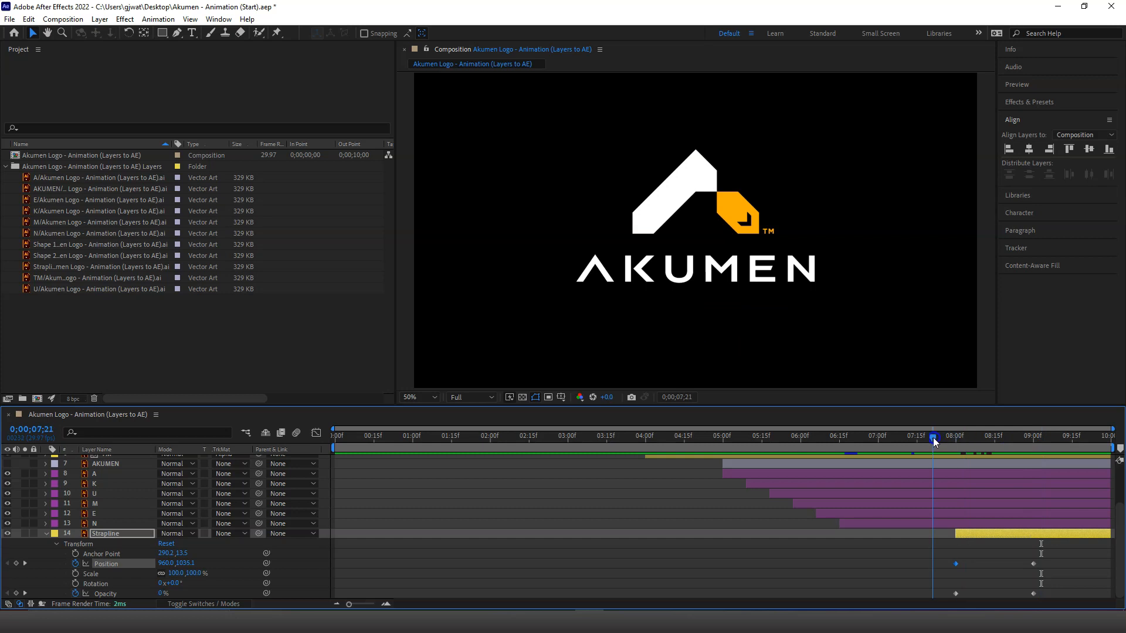
{"action": "key", "text": "space"}
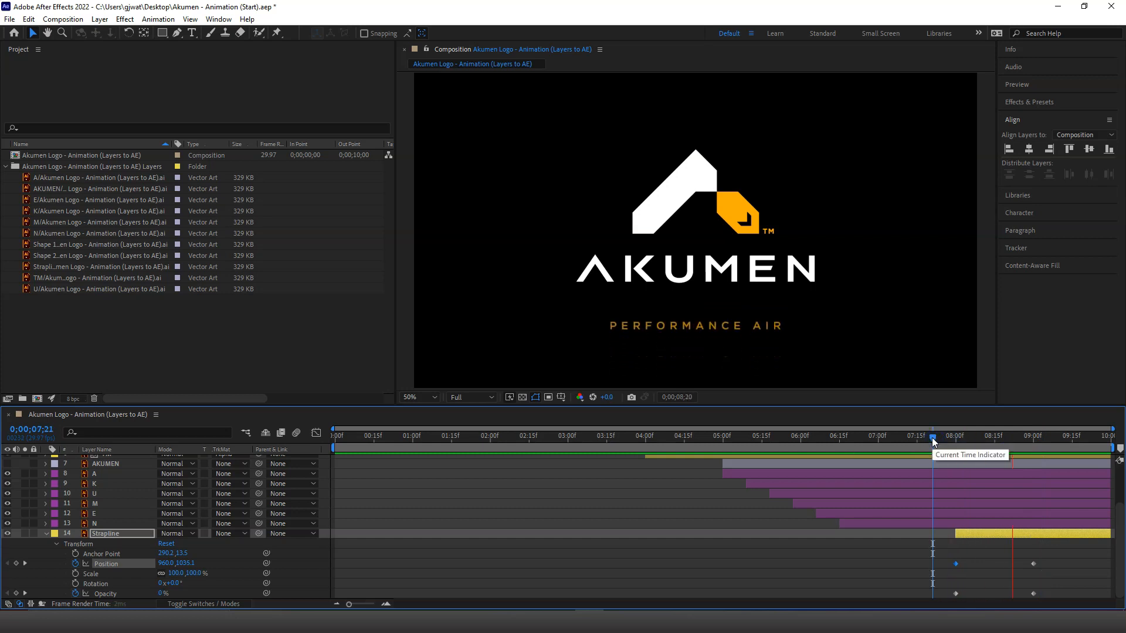
{"action": "key", "text": "space"}
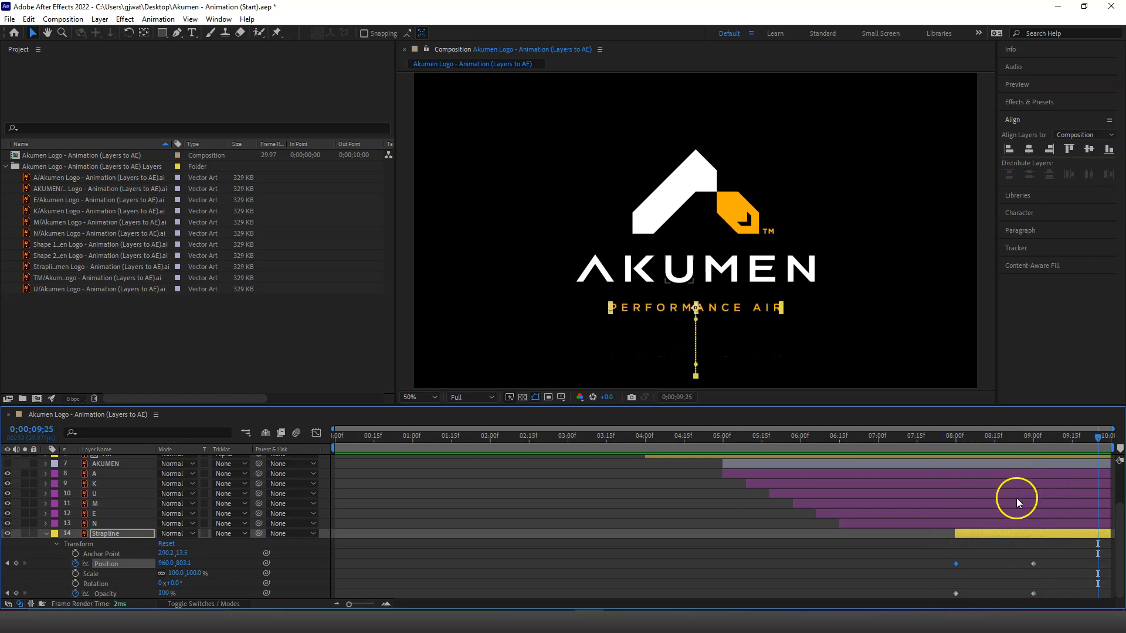
Step: Apply Easy Ease to all of Strapline's position and opacity keyframes and preview from 0;00;07;24
{"action": "left_click_drag", "start_coordinate": [1063, 556], "coordinate": [913, 601]}
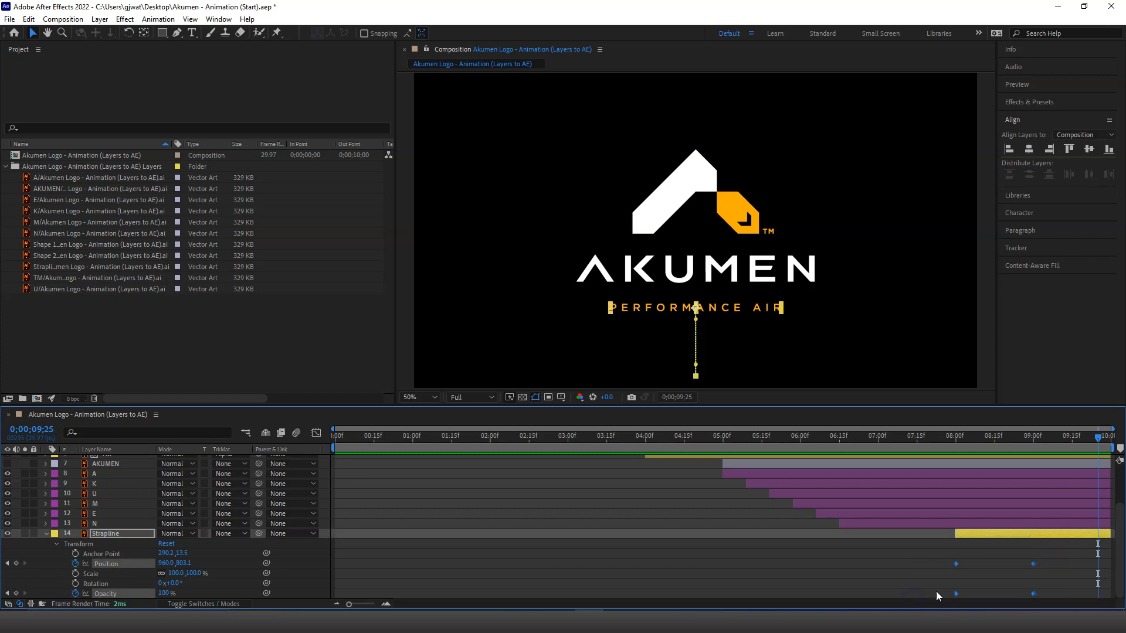
{"action": "right_click", "coordinate": [956, 564]}
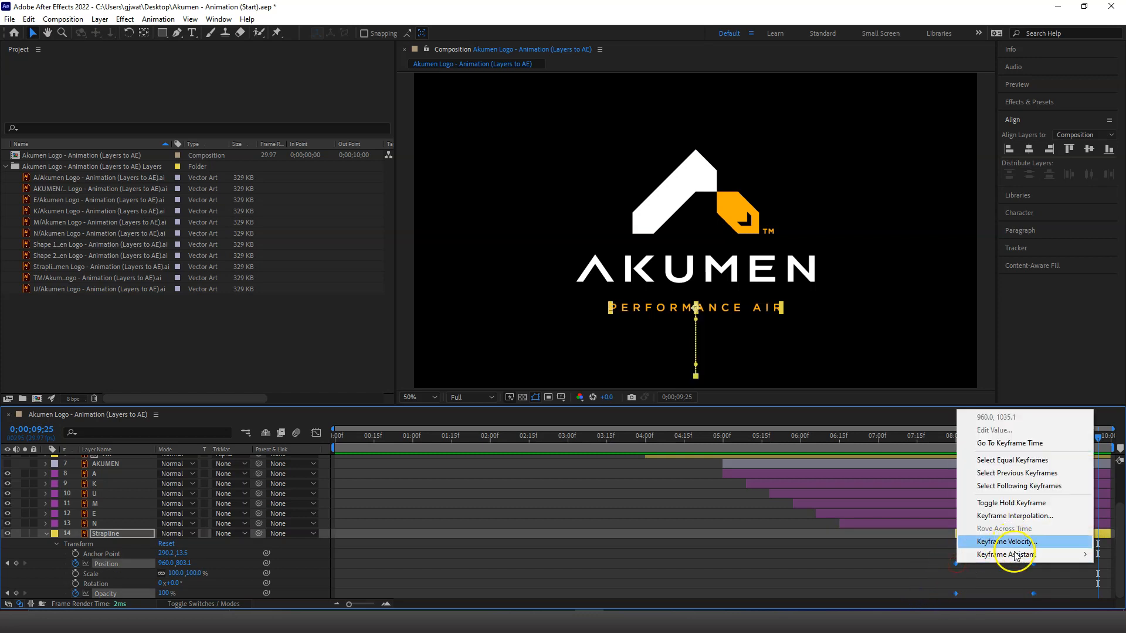
{"action": "mouse_move", "coordinate": [1017, 555]}
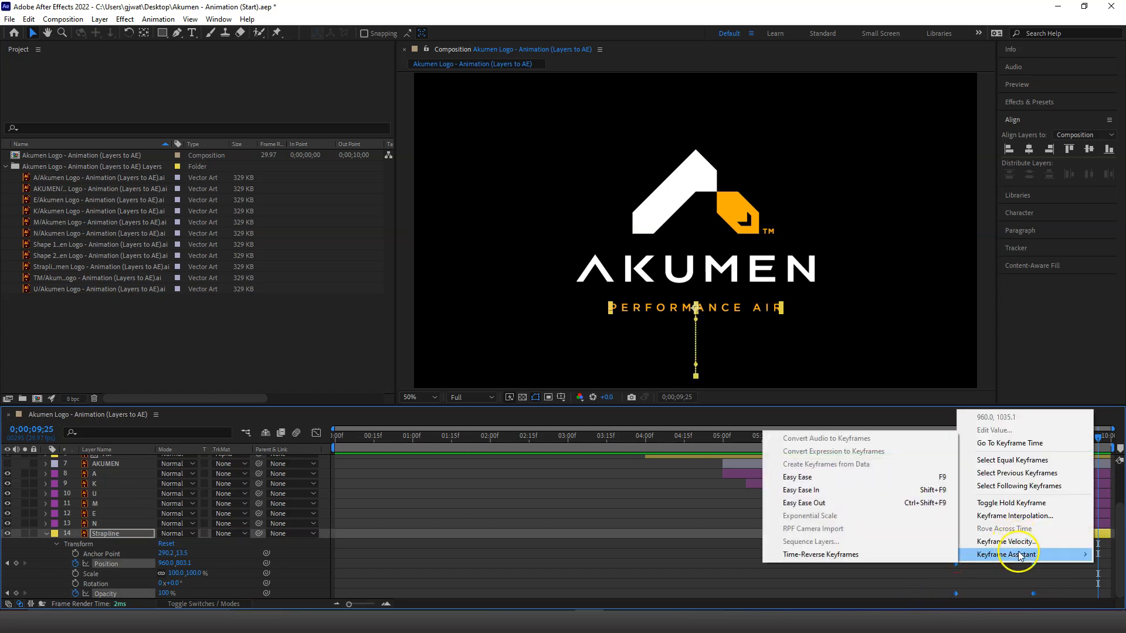
{"action": "left_click", "coordinate": [866, 477]}
{"action": "left_click", "coordinate": [940, 441]}
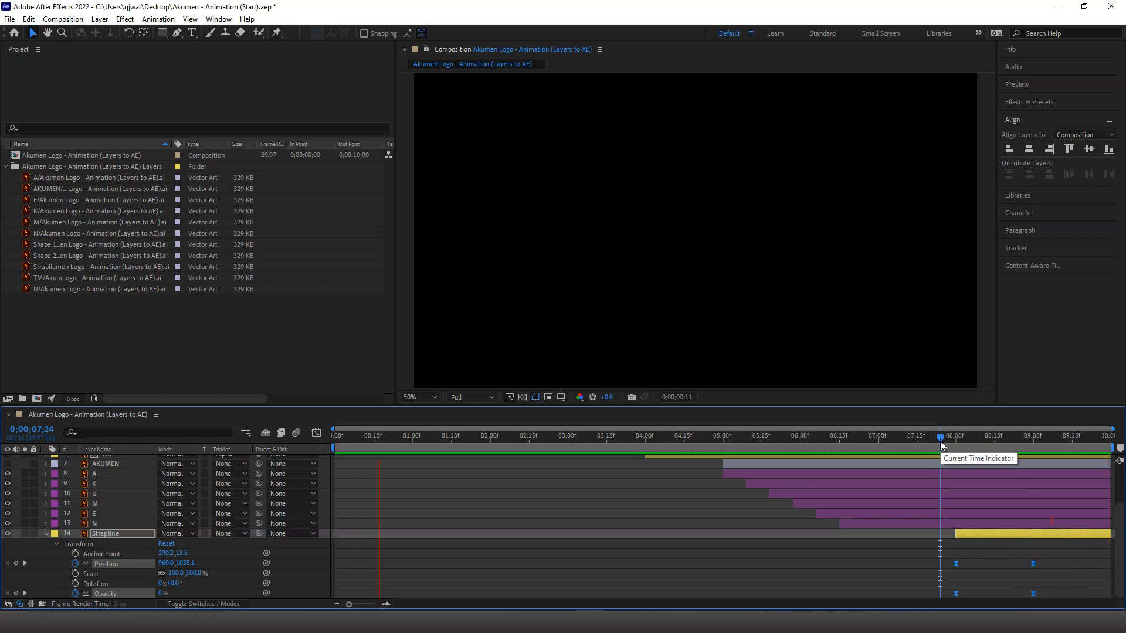
{"action": "key", "text": "space"}
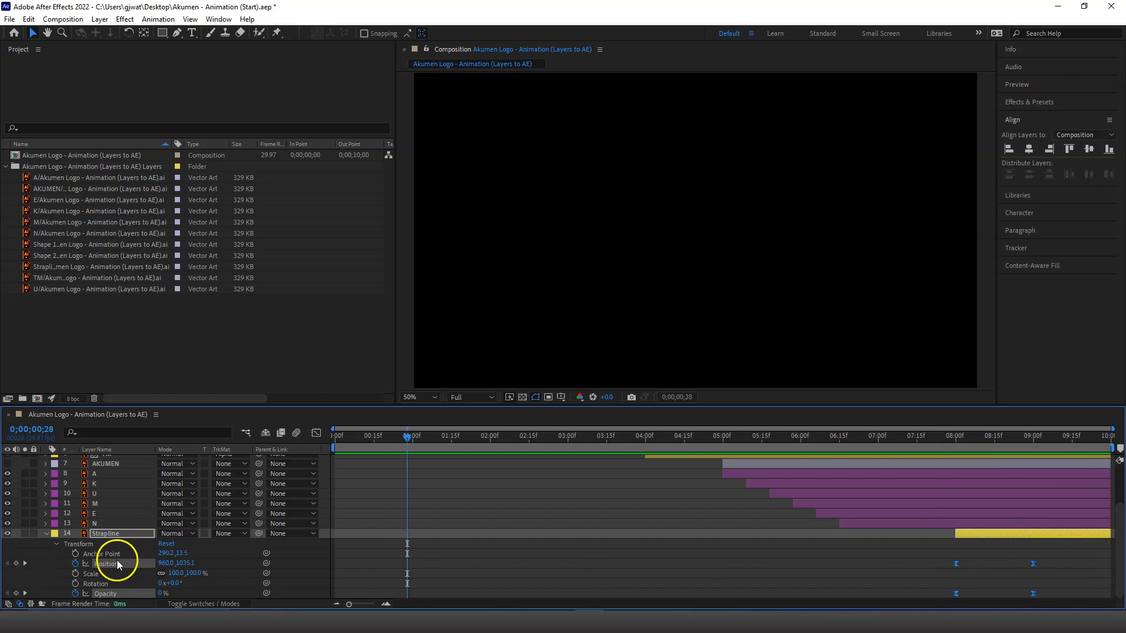
Step: Delete both of Strapline's position keyframes and collapse its Transform properties
{"action": "left_click_drag", "start_coordinate": [938, 561], "coordinate": [1086, 567]}
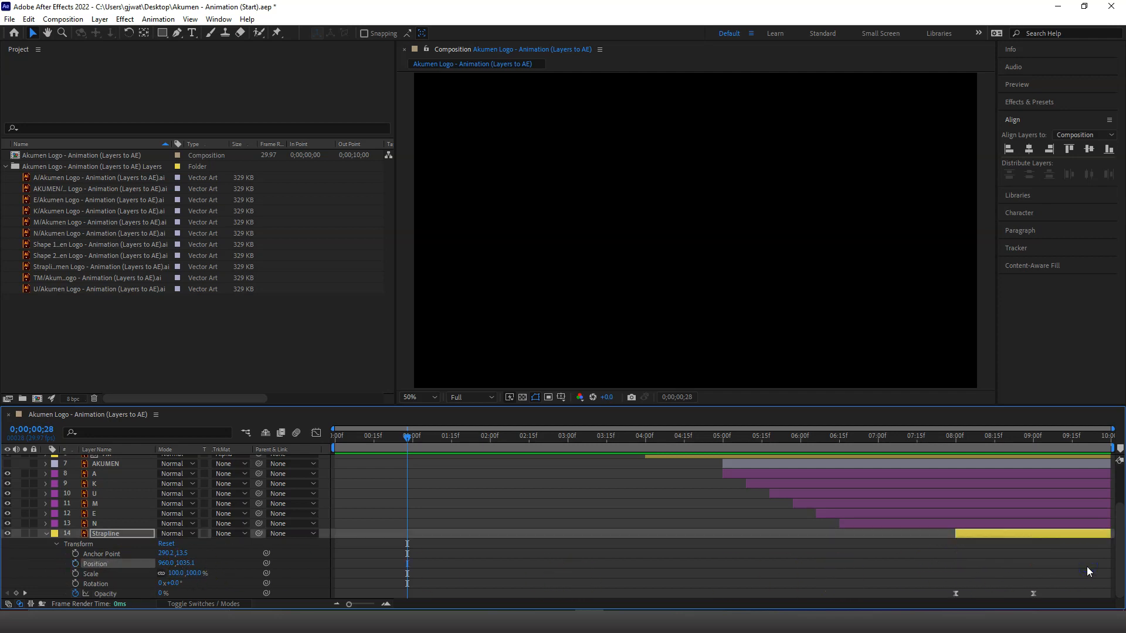
{"action": "left_click", "coordinate": [57, 545]}
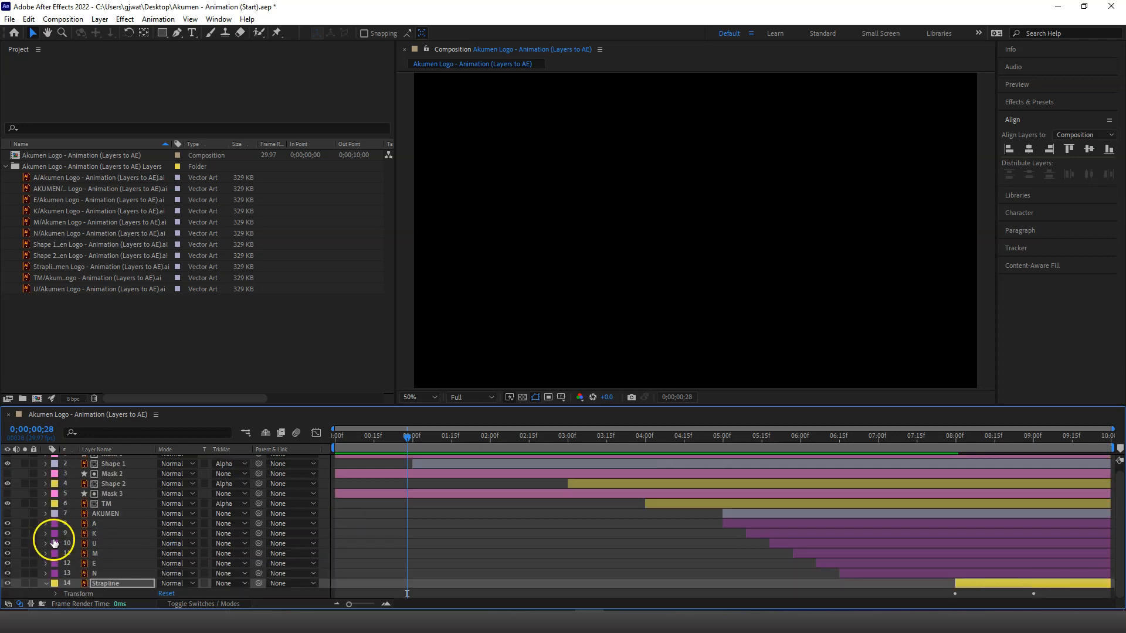
Step: Collapse Strapline's properties and preview the logo animation from the start
{"action": "left_click", "coordinate": [49, 584]}
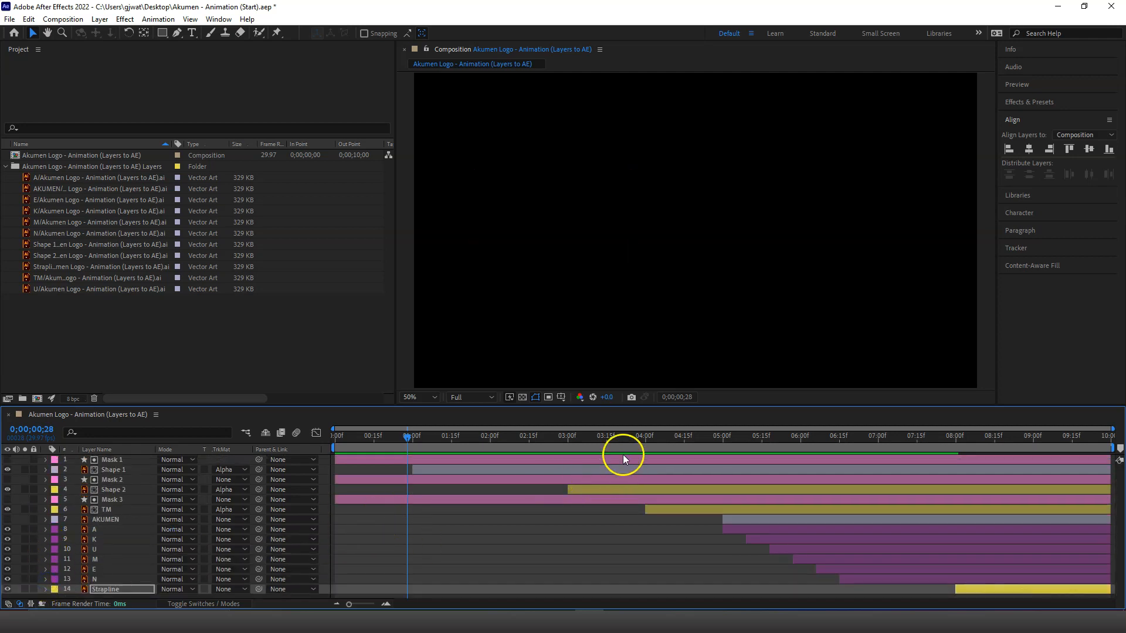
{"action": "left_click_drag", "start_coordinate": [407, 438], "coordinate": [328, 435]}
{"action": "key", "text": "space"}
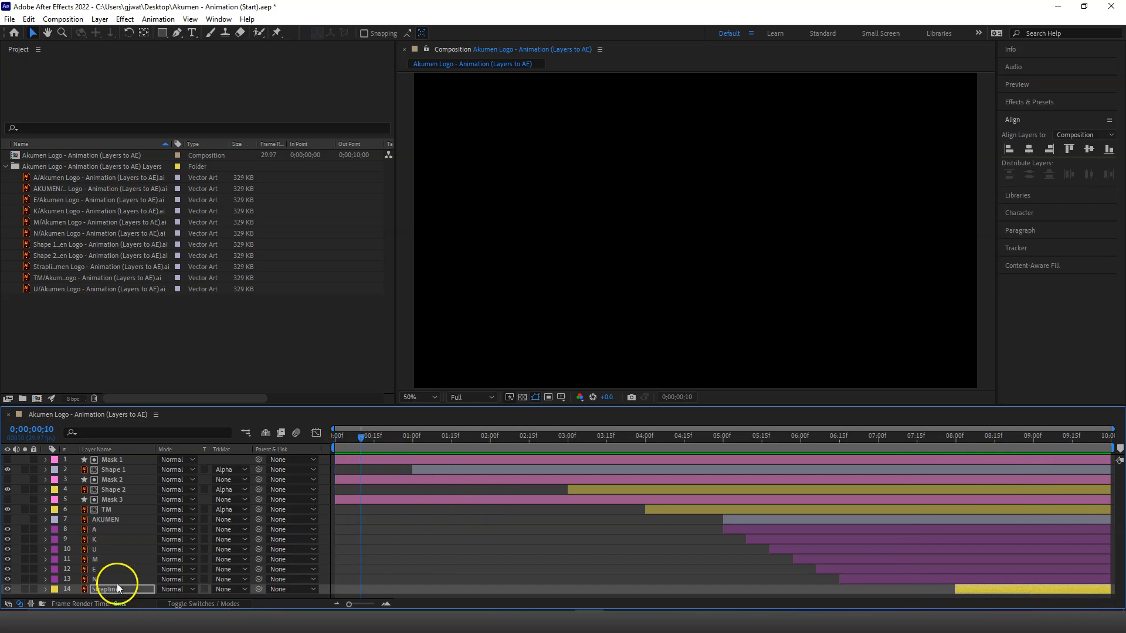
Step: Expand Strapline's Transform properties and undo the deletion of its two position keyframes
{"action": "left_click", "coordinate": [44, 588]}
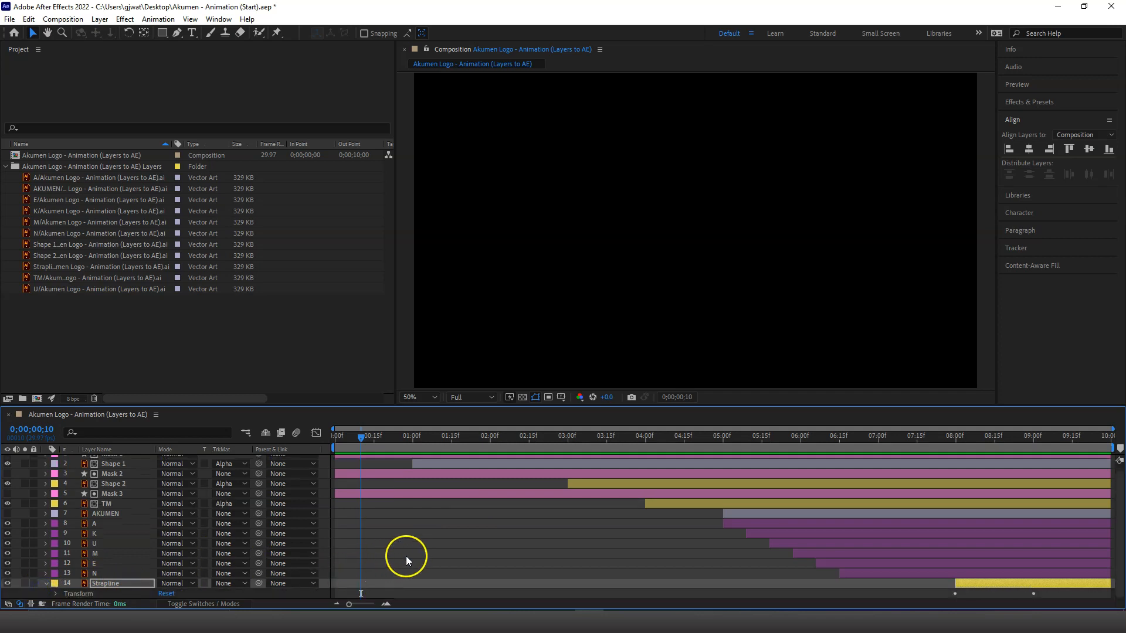
{"action": "left_click", "coordinate": [56, 593]}
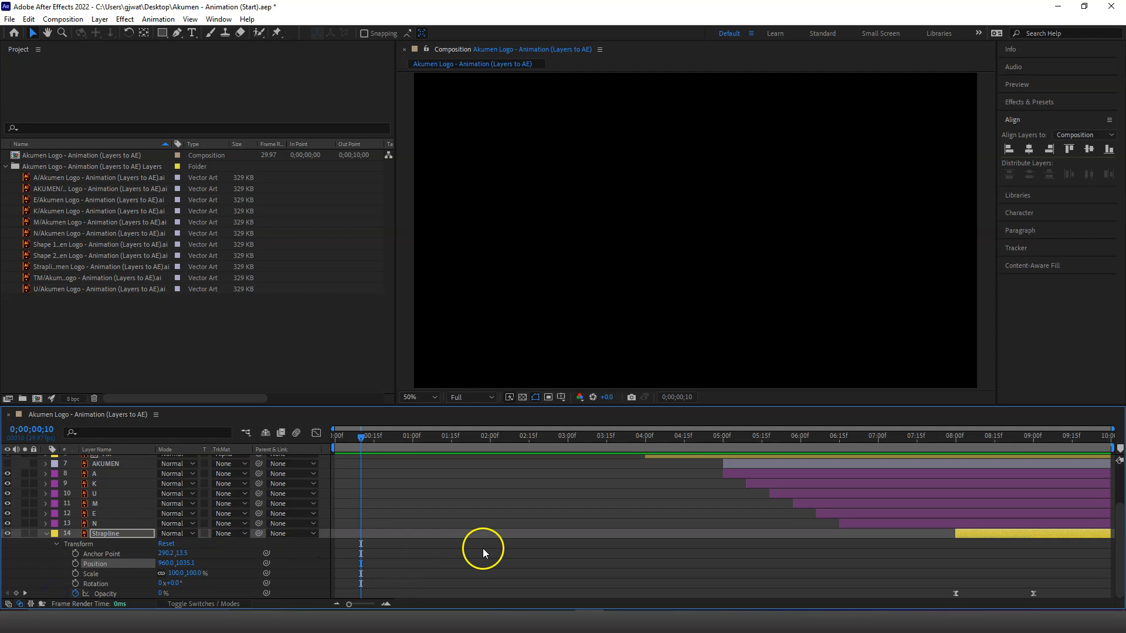
{"action": "left_click", "coordinate": [967, 533]}
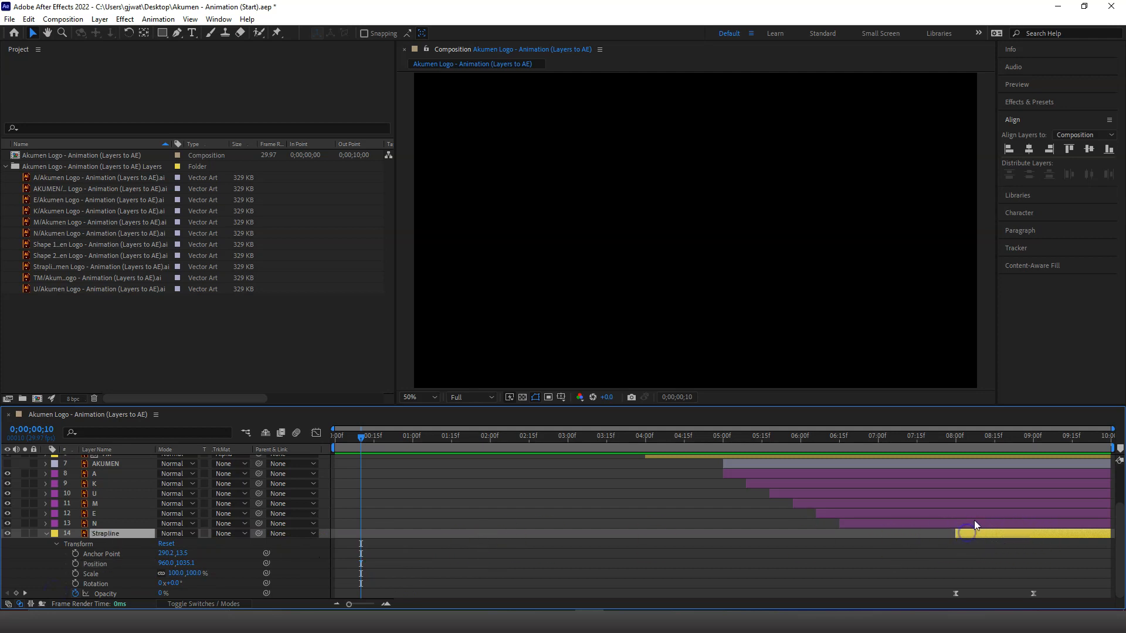
{"action": "left_click_drag", "start_coordinate": [956, 438], "coordinate": [1042, 438]}
{"action": "key", "text": "ctrl+z"}
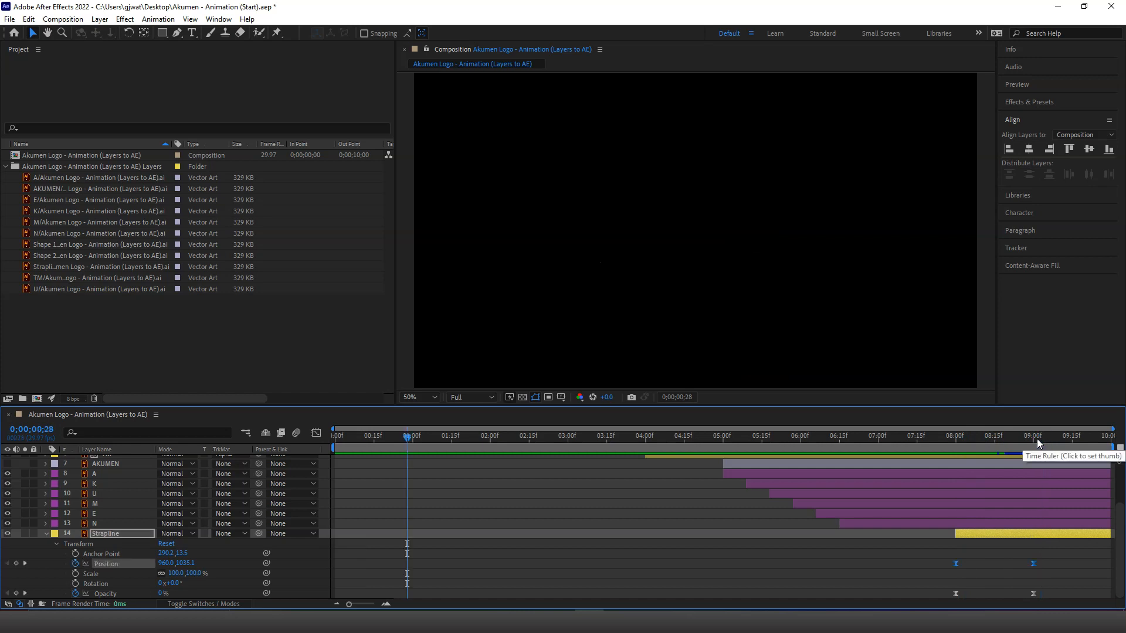
Step: Delete Strapline's lowered position keyframe at 0;00;08;00, remove position keyframing altogether, and collapse the layer
{"action": "left_click", "coordinate": [1036, 561]}
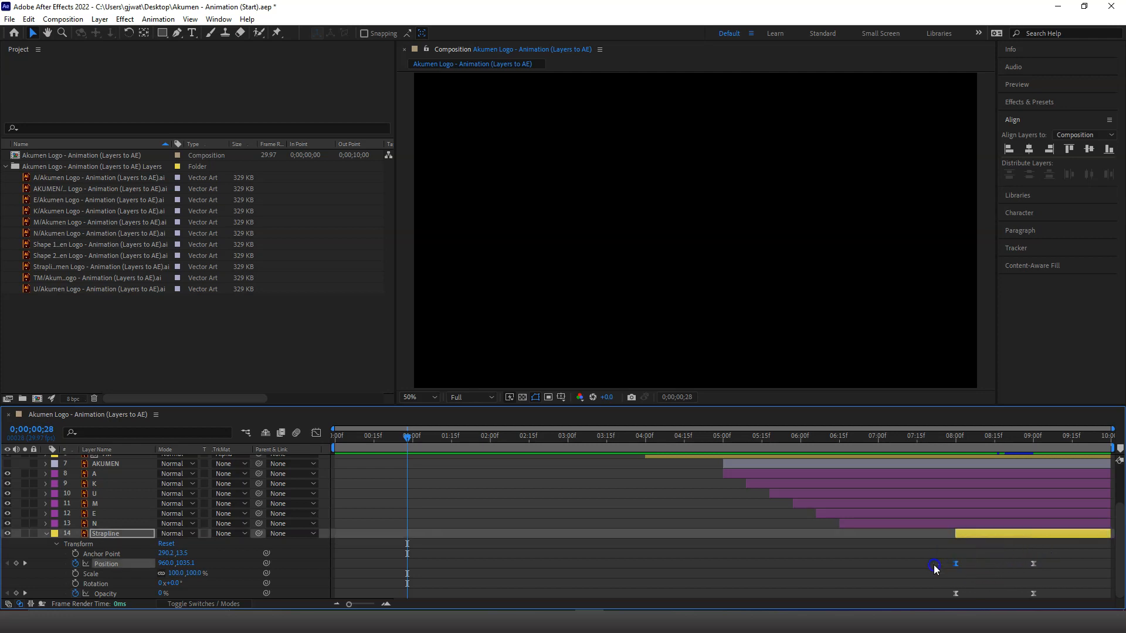
{"action": "key", "text": "Delete"}
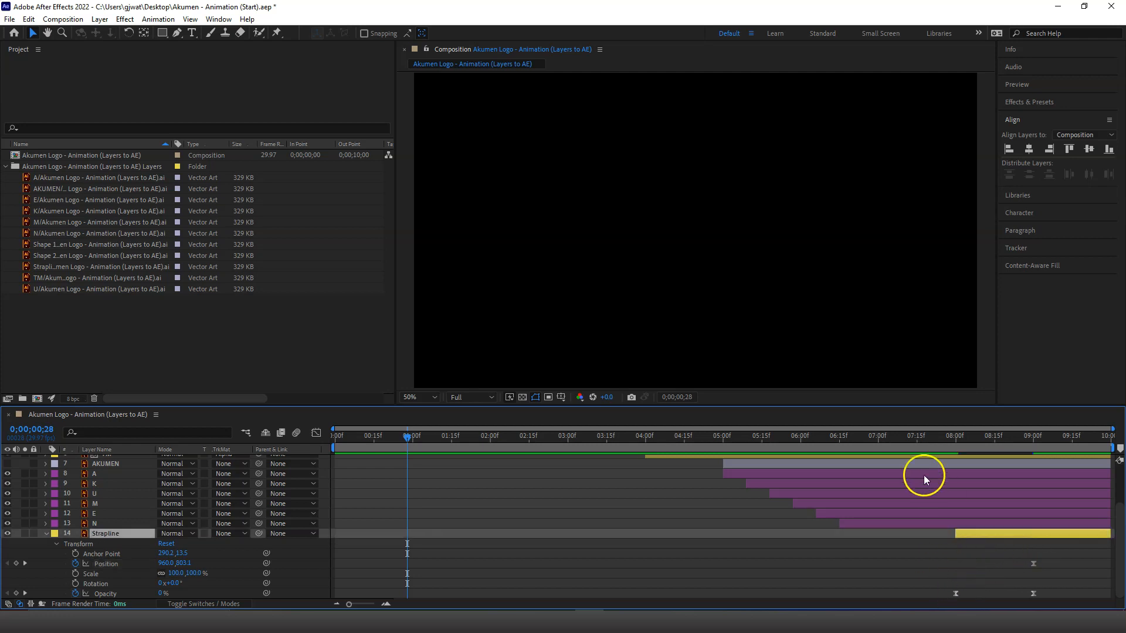
{"action": "left_click_drag", "start_coordinate": [965, 444], "coordinate": [1005, 437]}
{"action": "left_click", "coordinate": [1032, 564]}
{"action": "left_click", "coordinate": [1033, 564]}
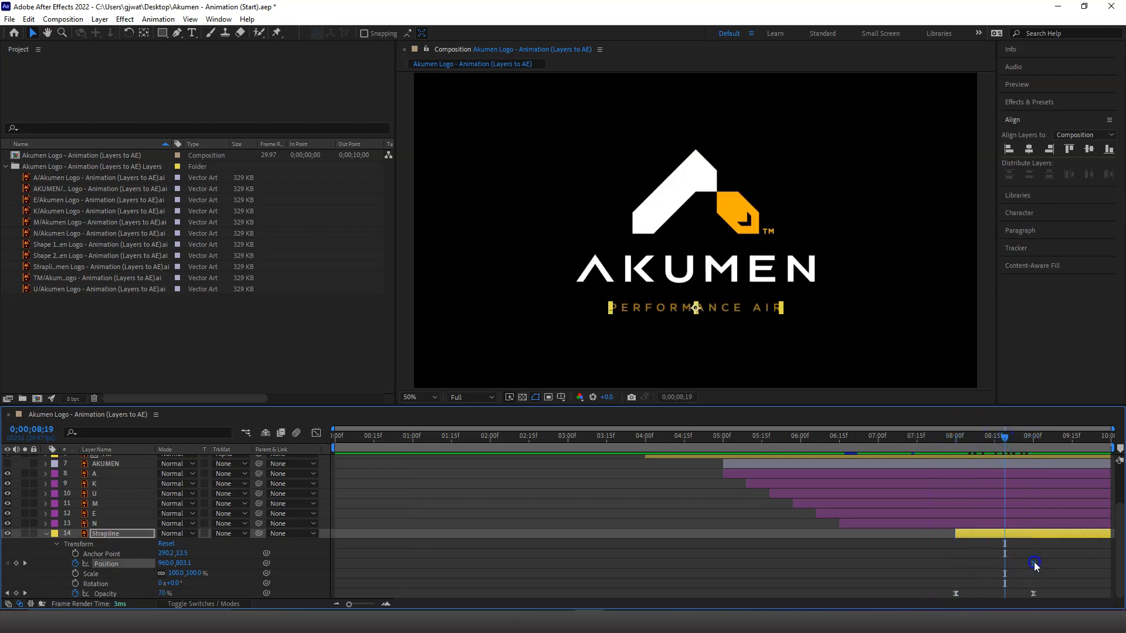
{"action": "left_click", "coordinate": [76, 563]}
{"action": "left_click", "coordinate": [47, 533]}
Step: Select every layer from Mask 1 to Strapline and enable opacity keyframing at 0;00;09;09, starting from 100%
{"action": "left_click", "coordinate": [383, 438]}
{"action": "left_click_drag", "start_coordinate": [383, 438], "coordinate": [1032, 505]}
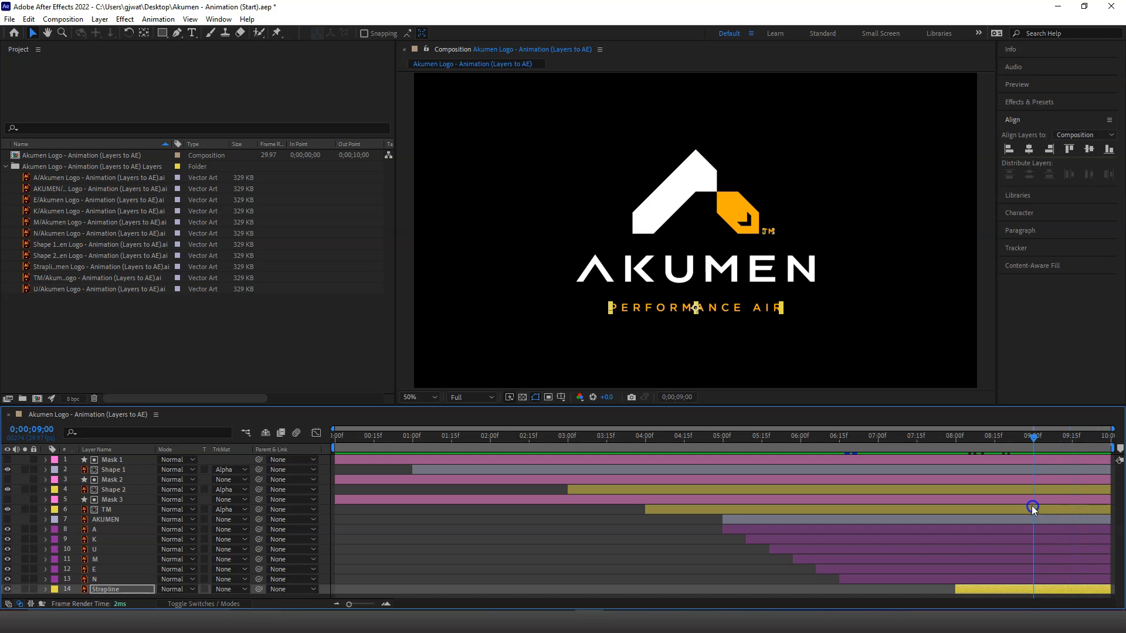
{"action": "left_click", "coordinate": [1043, 449]}
{"action": "mouse_move", "coordinate": [1032, 436]}
{"action": "left_mouse_down"}
{"action": "mouse_move", "coordinate": [1064, 438]}
{"action": "mouse_move", "coordinate": [1053, 439]}
{"action": "left_mouse_up"}
{"action": "left_click", "coordinate": [135, 460]}
{"action": "left_click", "coordinate": [132, 590], "text": "shift"}
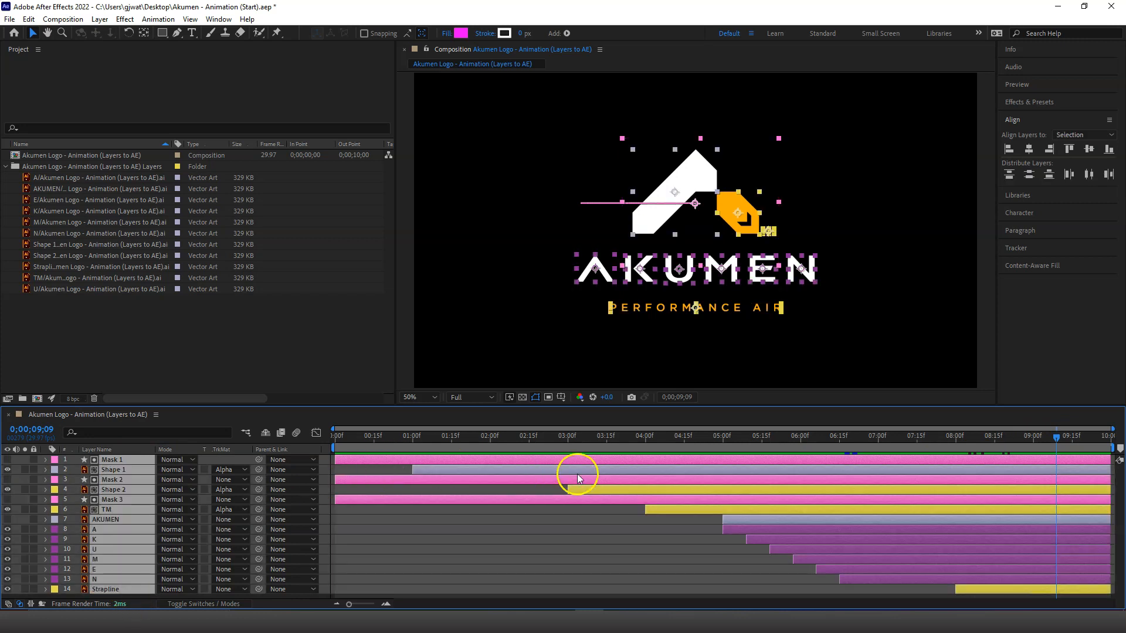
{"action": "key", "text": "t"}
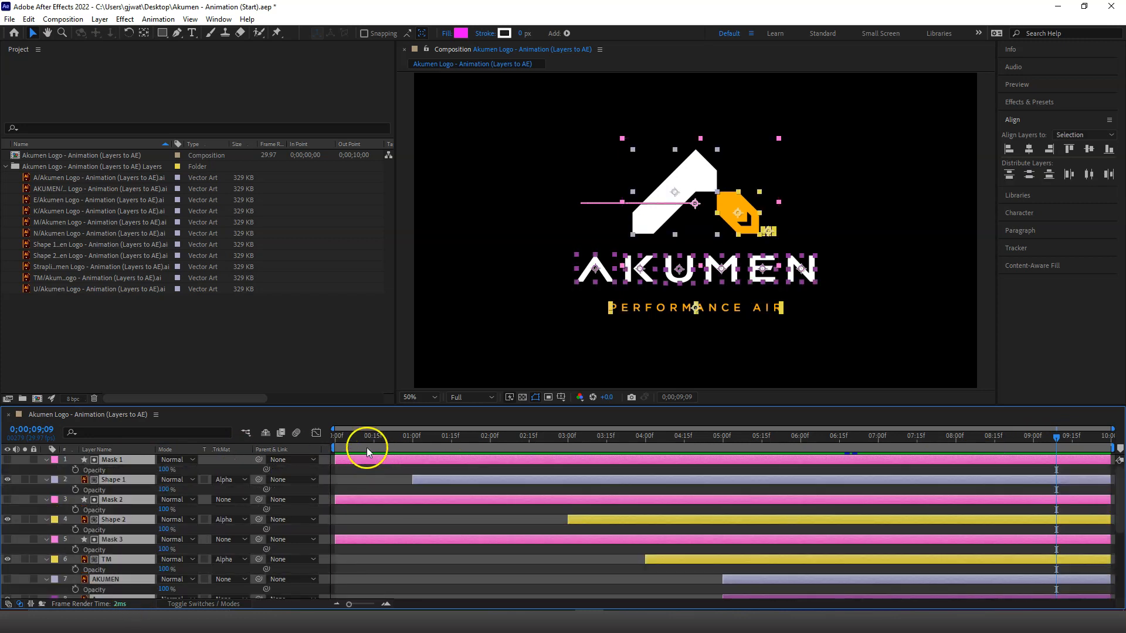
{"action": "left_click", "coordinate": [75, 470]}
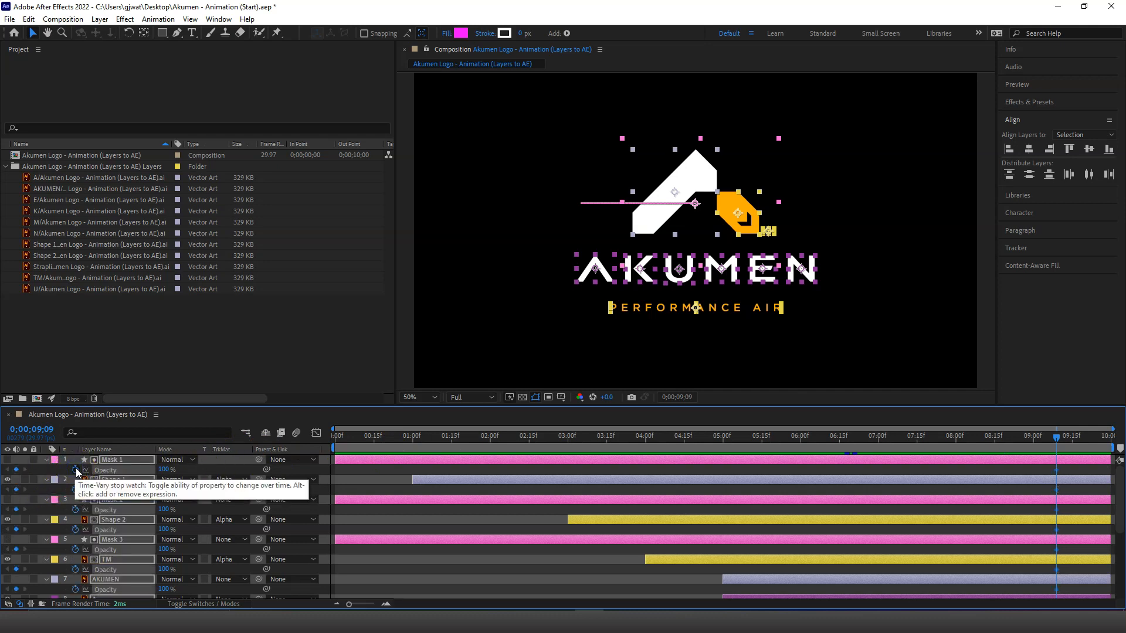
Step: Set the opacity of all selected layers to 0% at 0;00;09;29 and preview the closing fade-out
{"action": "left_click_drag", "start_coordinate": [1060, 444], "coordinate": [1108, 439]}
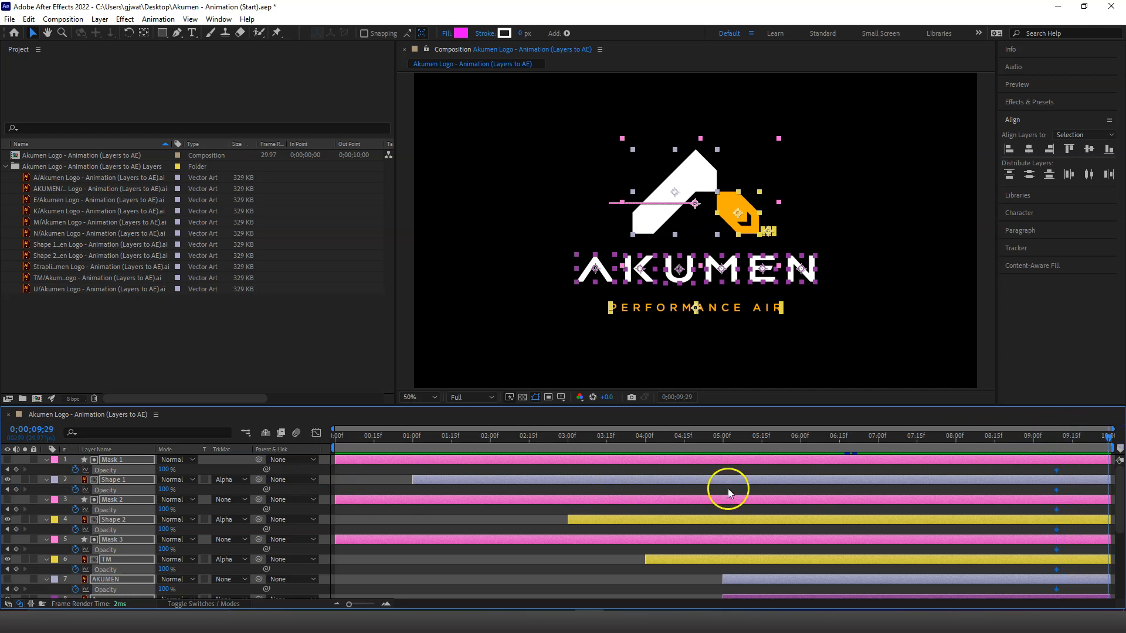
{"action": "left_click_drag", "start_coordinate": [165, 551], "coordinate": [98, 552]}
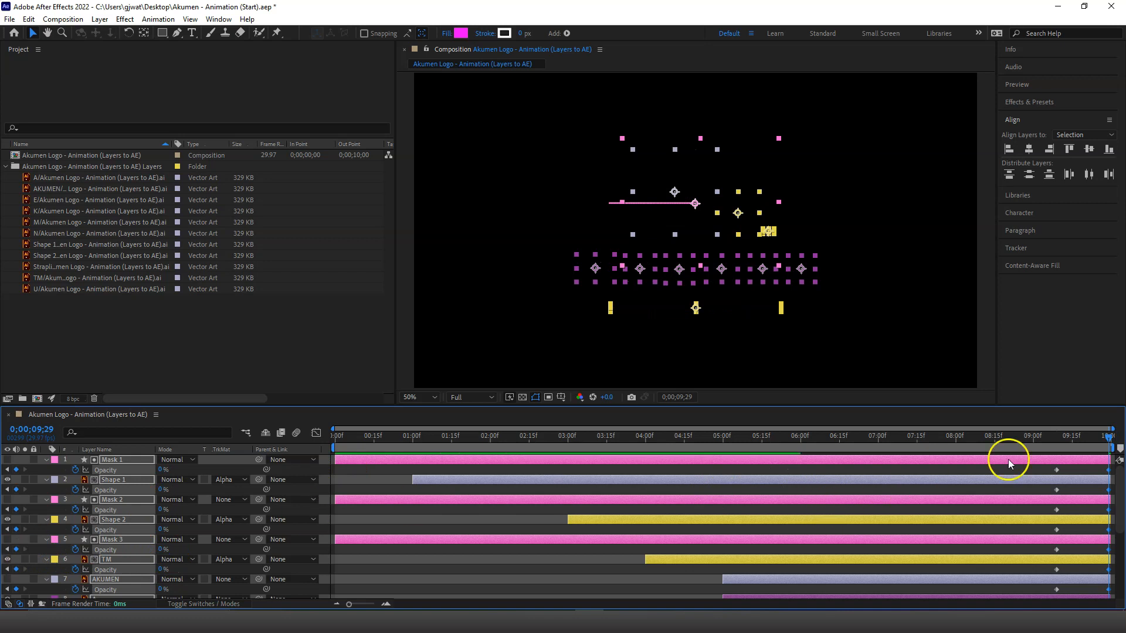
{"action": "mouse_move", "coordinate": [1108, 439]}
{"action": "left_mouse_down"}
{"action": "mouse_move", "coordinate": [944, 439]}
{"action": "mouse_move", "coordinate": [1118, 449]}
{"action": "left_mouse_up"}
{"action": "left_click_drag", "start_coordinate": [1031, 442], "coordinate": [1117, 444]}
{"action": "left_click_drag", "start_coordinate": [991, 443], "coordinate": [510, 440]}
{"action": "key", "text": "space"}
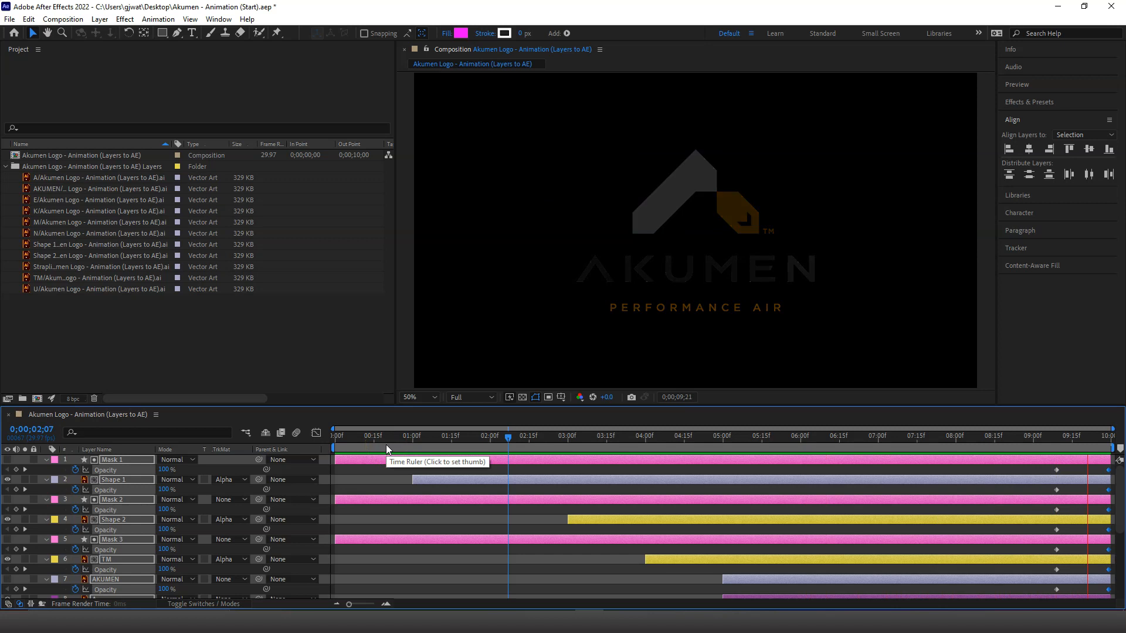
{"action": "key", "text": "space"}
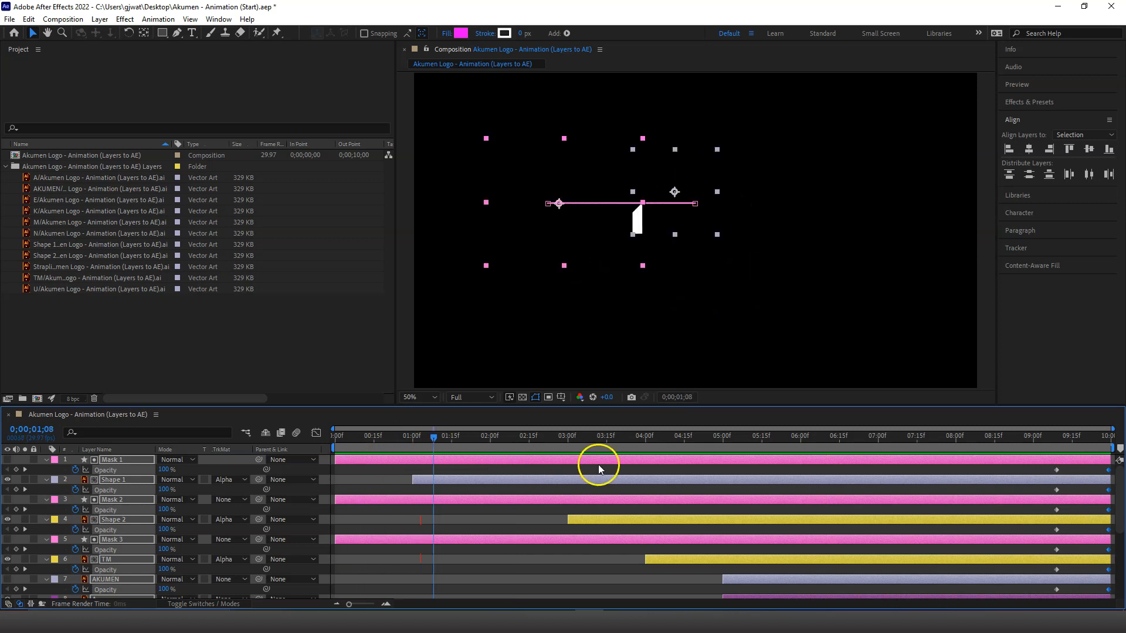
Step: Add 100% opacity keyframes at 0;00;09;09 to the A, K, U, M, E, N letter layers and Strapline
{"action": "scroll", "coordinate": [651, 494], "scroll_direction": "down", "scroll_amount": 3}
{"action": "scroll", "coordinate": [938, 541], "scroll_direction": "down", "scroll_amount": 1}
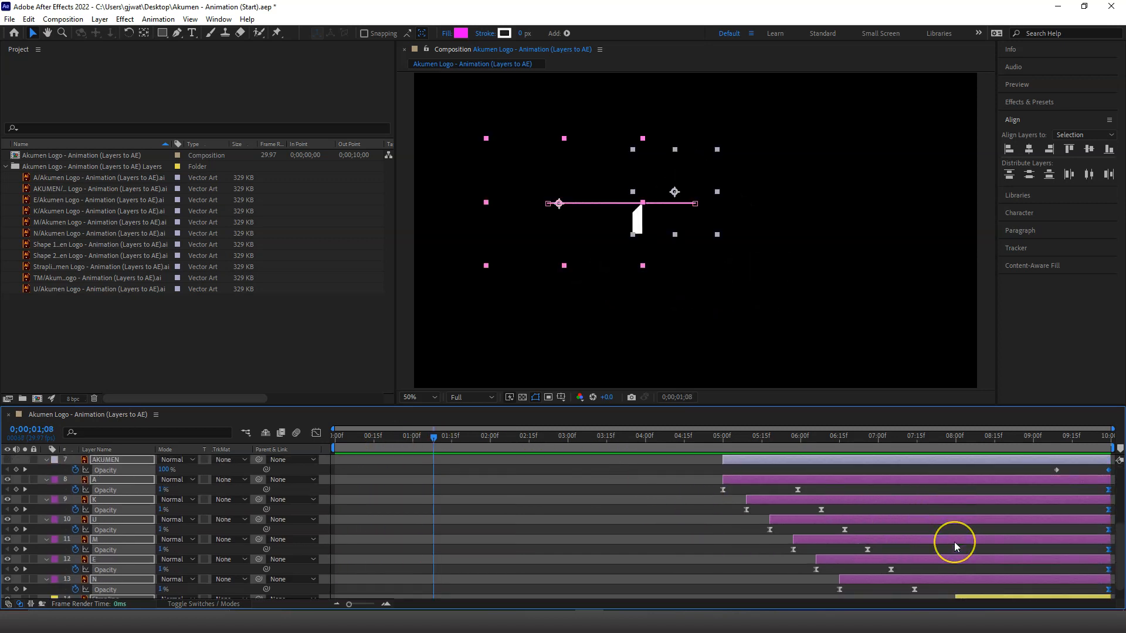
{"action": "scroll", "coordinate": [954, 542], "scroll_direction": "up", "scroll_amount": 1}
{"action": "scroll", "coordinate": [955, 542], "scroll_direction": "up", "scroll_amount": 1}
{"action": "scroll", "coordinate": [955, 542], "scroll_direction": "down", "scroll_amount": 1}
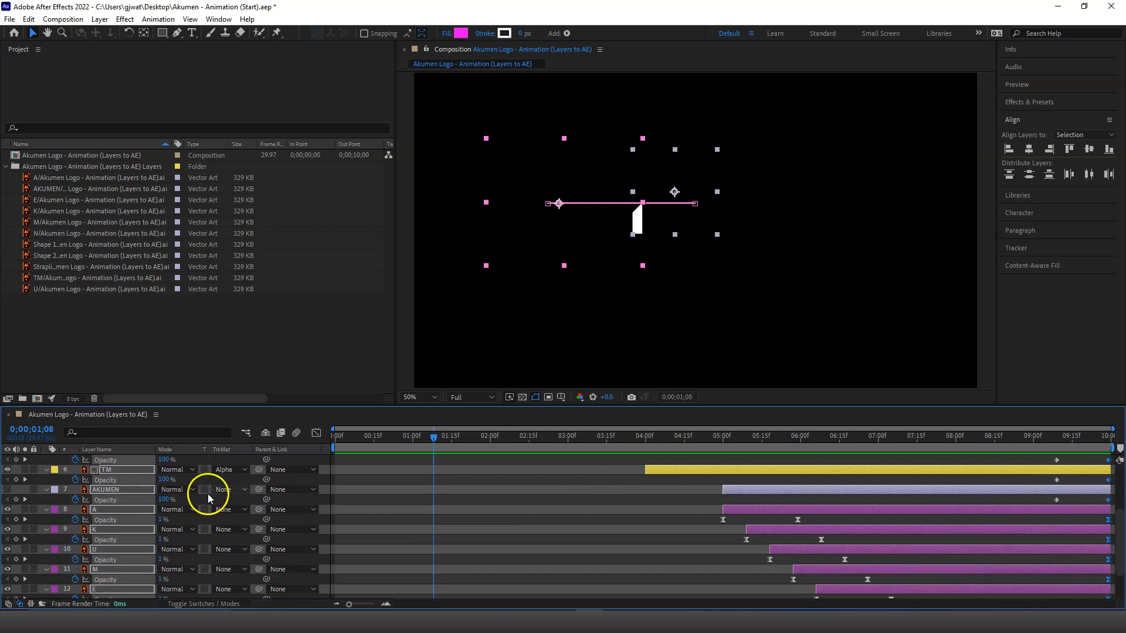
{"action": "left_click", "coordinate": [26, 459]}
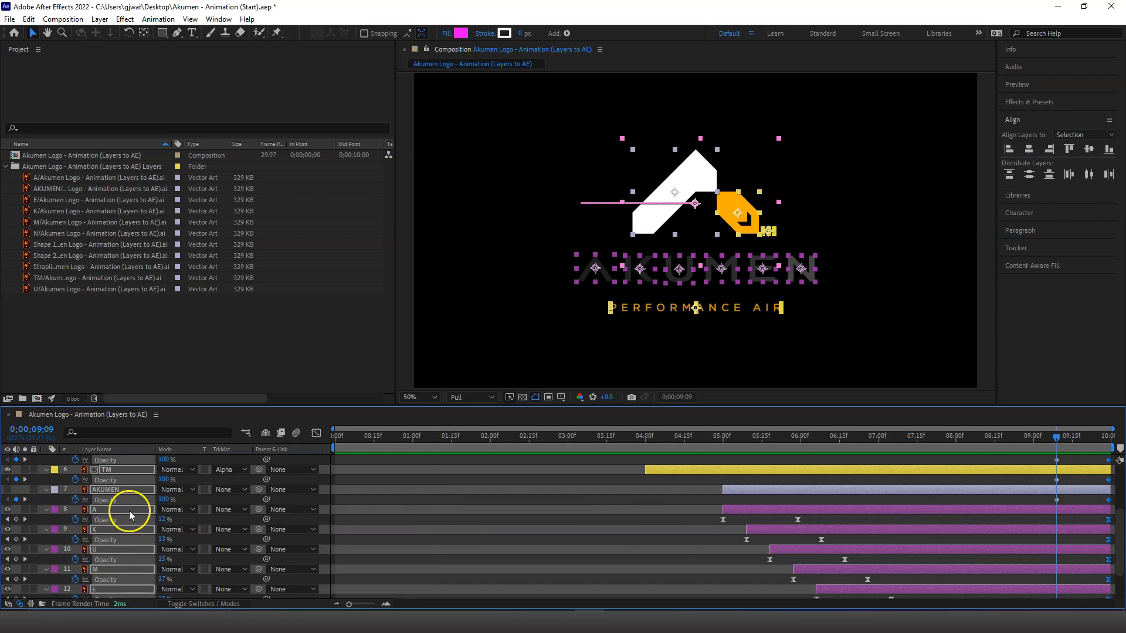
{"action": "scroll", "coordinate": [125, 574], "scroll_direction": "down", "scroll_amount": 2}
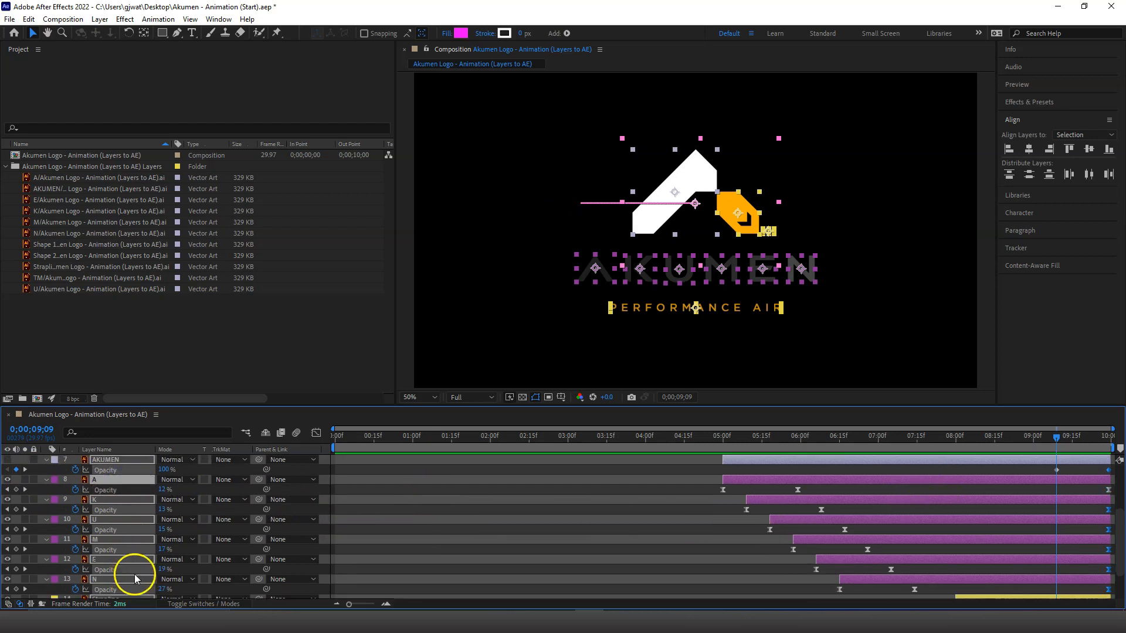
{"action": "left_click", "coordinate": [121, 567]}
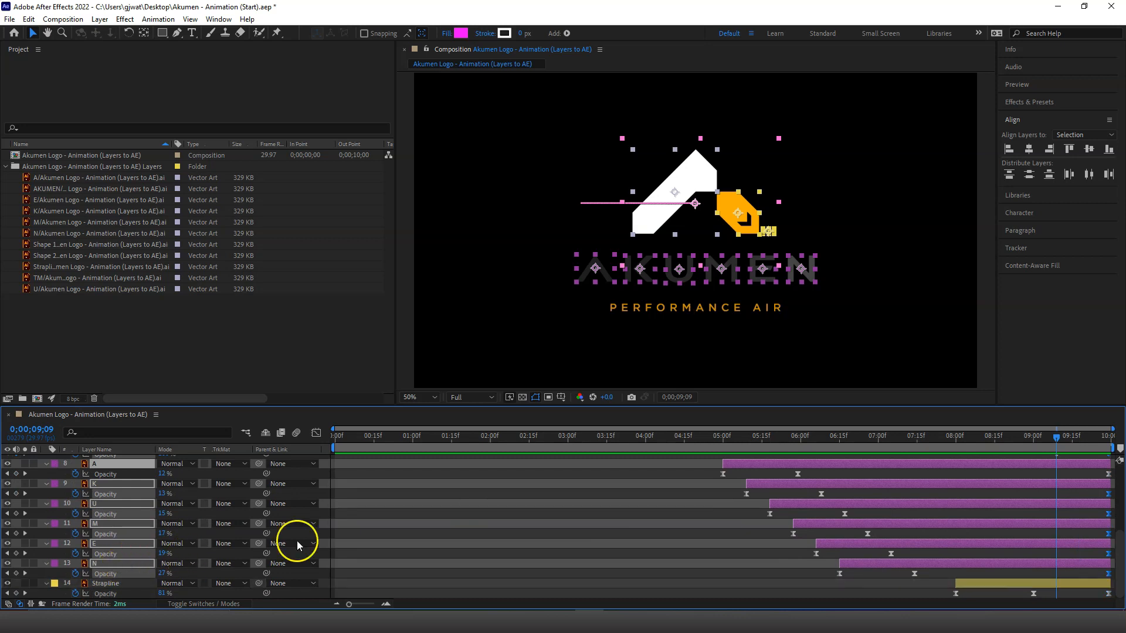
{"action": "scroll", "coordinate": [970, 560], "scroll_direction": "up", "scroll_amount": 2}
{"action": "scroll", "coordinate": [970, 560], "scroll_direction": "down", "scroll_amount": 2}
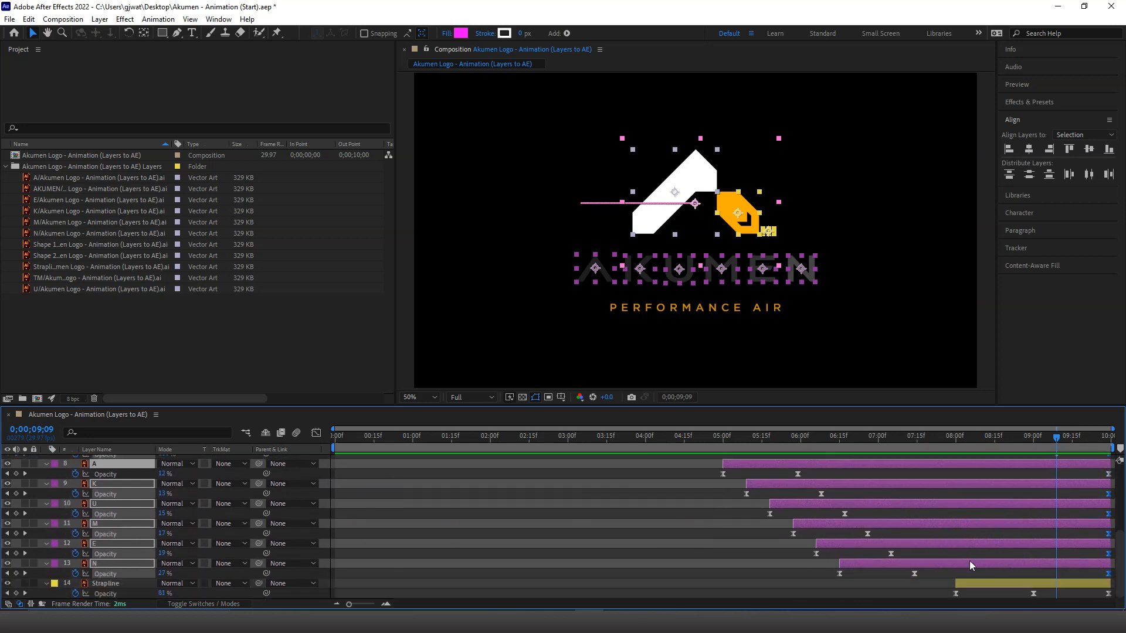
{"action": "left_click", "coordinate": [140, 584]}
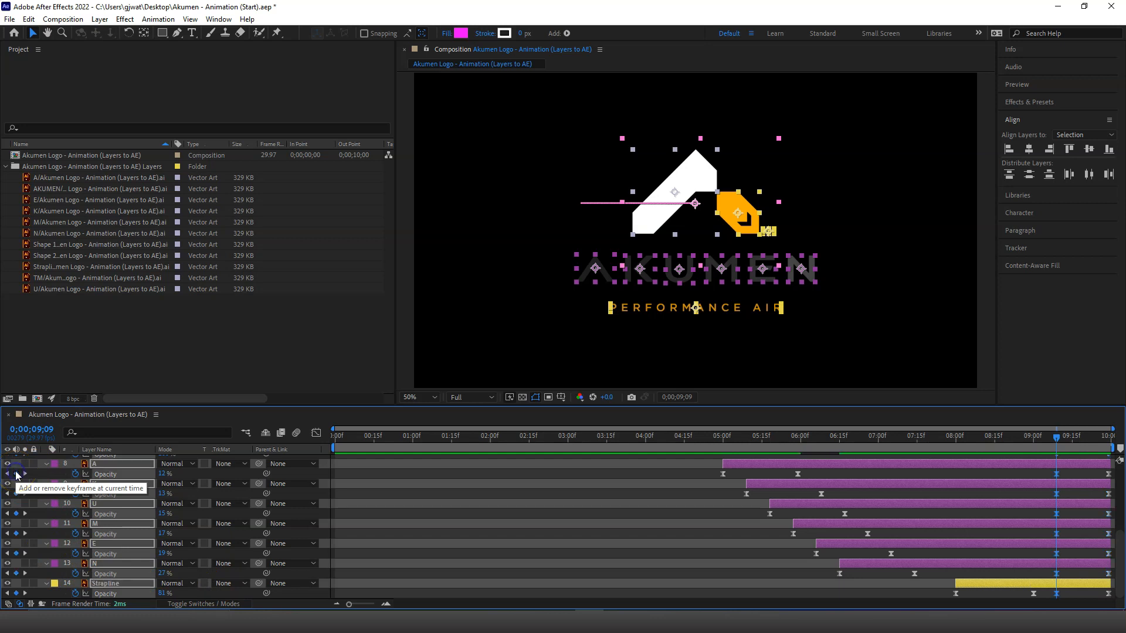
{"action": "left_click", "coordinate": [17, 474]}
{"action": "left_click_drag", "start_coordinate": [162, 475], "coordinate": [390, 498]}
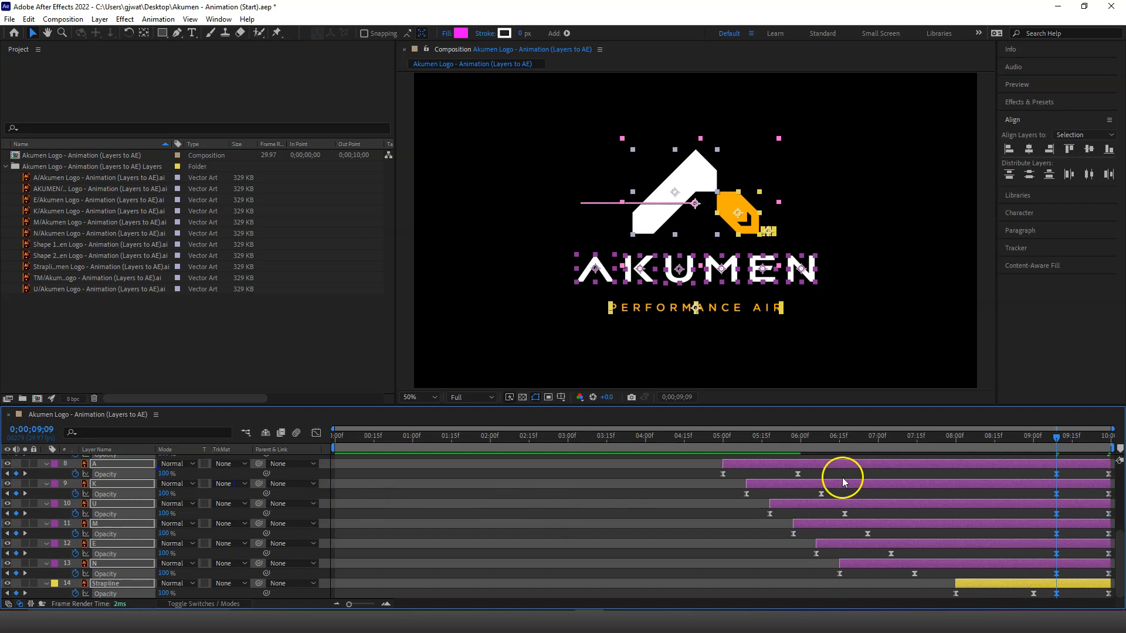
Step: Scrub through the closing fade-out up to 0;00;09;29 and return to 0;00;00;00
{"action": "scroll", "coordinate": [1021, 519], "scroll_direction": "up", "scroll_amount": 5}
{"action": "scroll", "coordinate": [1022, 518], "scroll_direction": "down", "scroll_amount": 5}
{"action": "left_click_drag", "start_coordinate": [1054, 437], "coordinate": [1108, 438]}
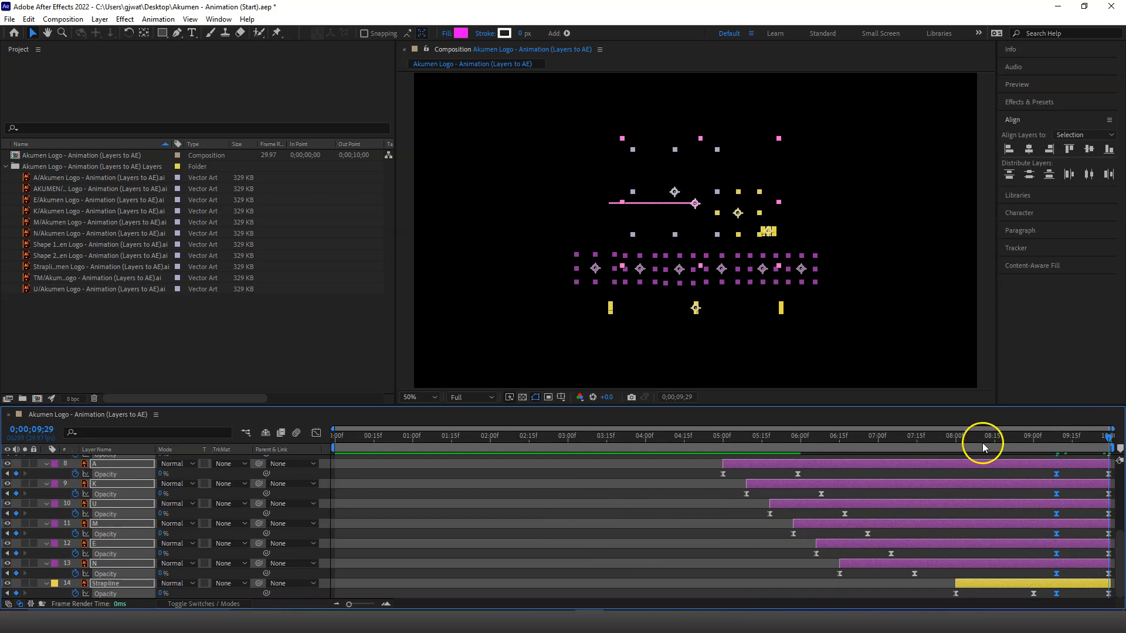
{"action": "mouse_move", "coordinate": [1110, 441]}
{"action": "left_mouse_down"}
{"action": "mouse_move", "coordinate": [1000, 438]}
{"action": "mouse_move", "coordinate": [1109, 448]}
{"action": "left_mouse_up"}
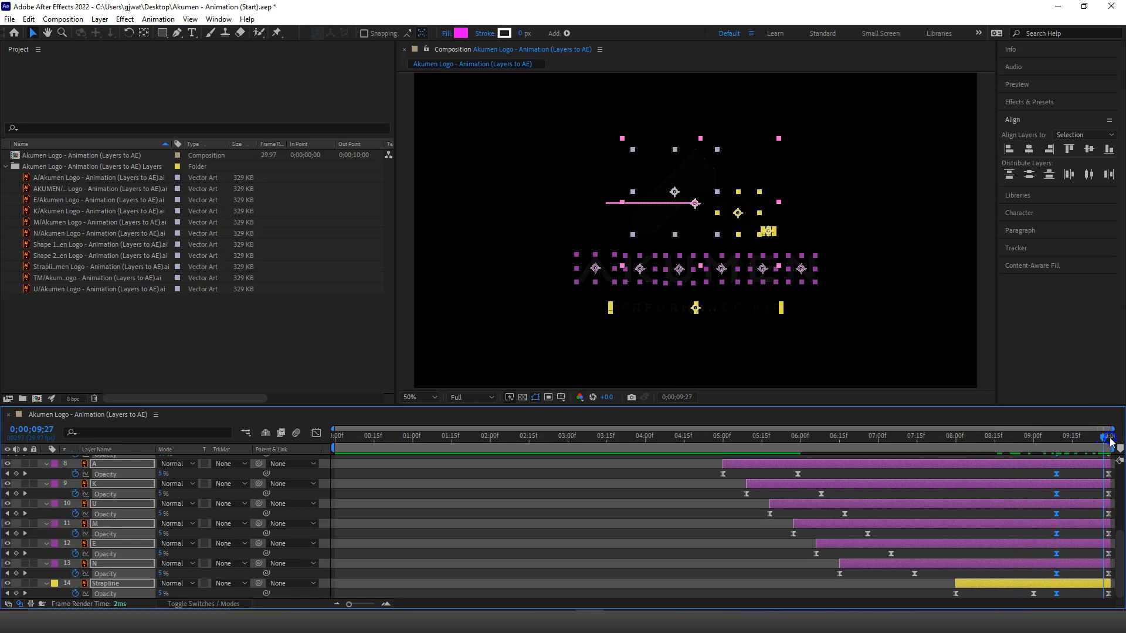
{"action": "left_click_drag", "start_coordinate": [980, 440], "coordinate": [167, 428]}
Step: Collapse the opacity properties of all layers and deselect them
{"action": "scroll", "coordinate": [146, 483], "scroll_direction": "up", "scroll_amount": 5}
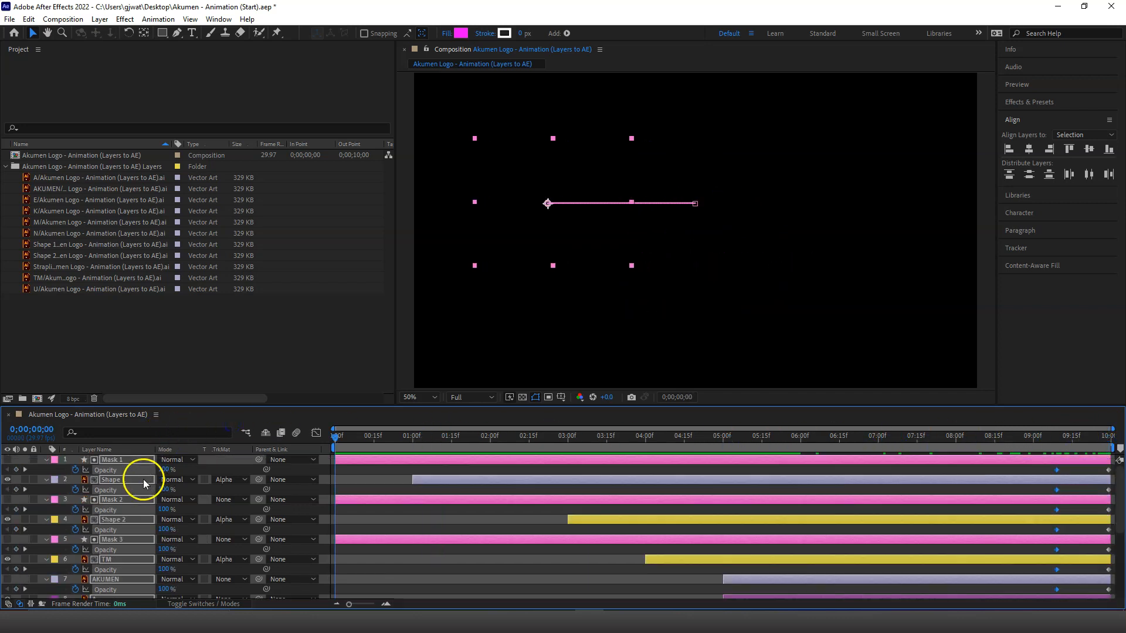
{"action": "scroll", "coordinate": [133, 463], "scroll_direction": "down", "scroll_amount": 5}
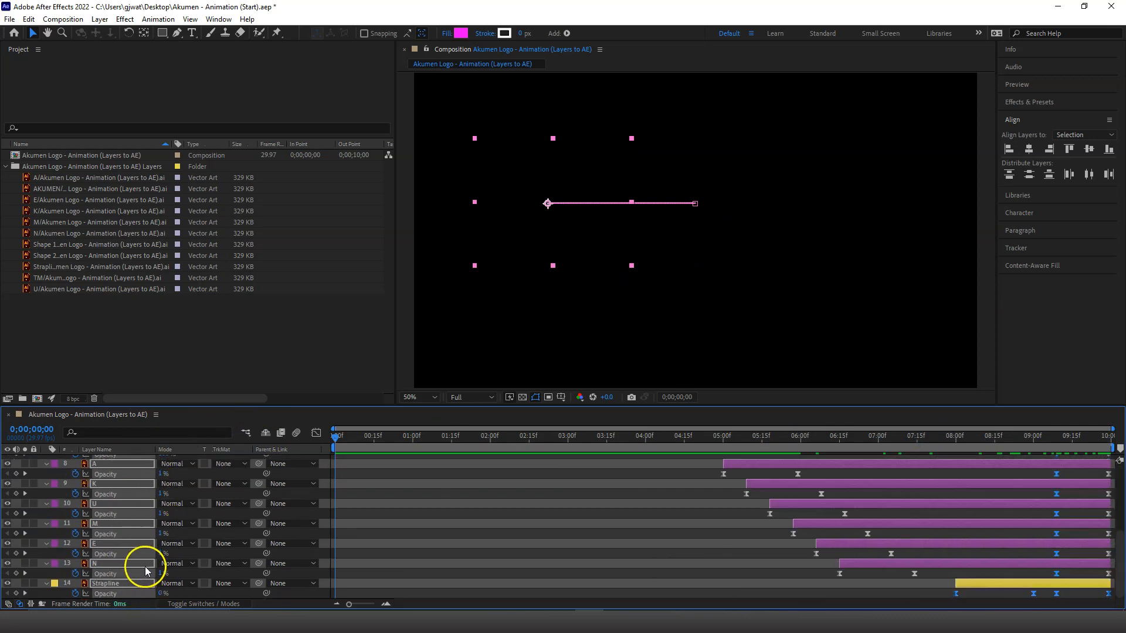
{"action": "key", "text": "u"}
{"action": "left_click", "coordinate": [424, 519]}
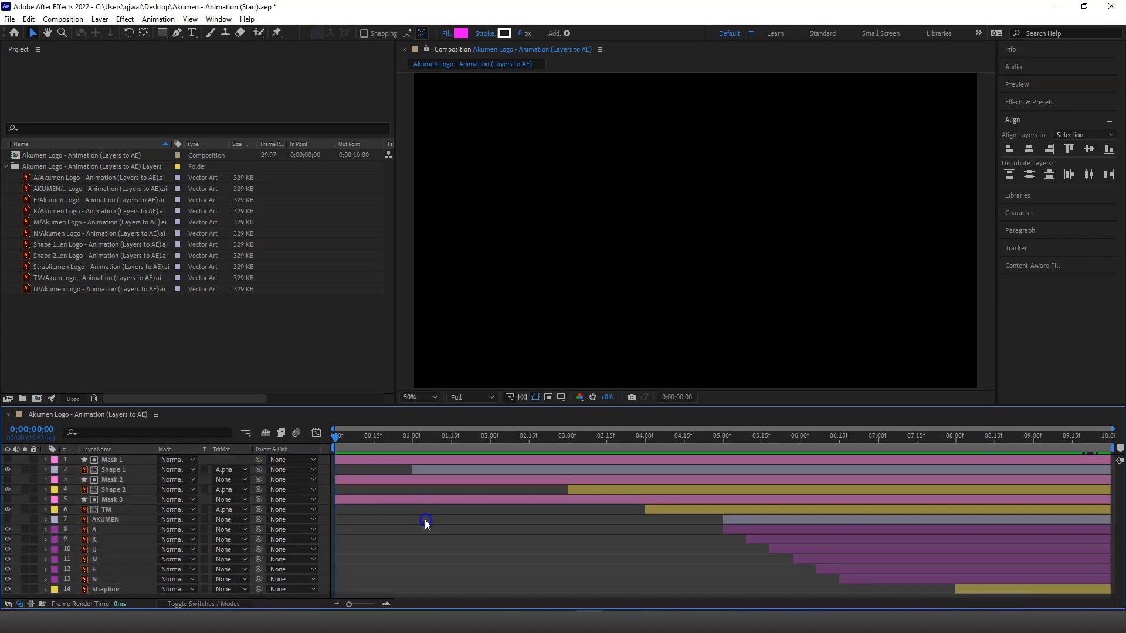